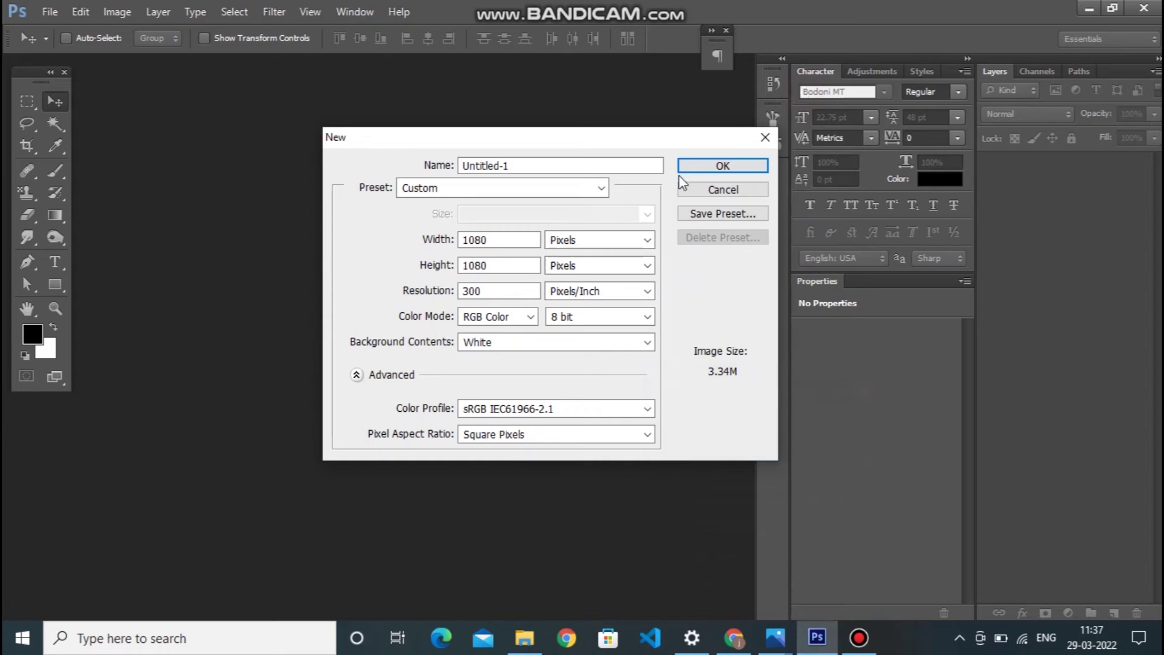
Create a 1080×1080 px, 300 ppi white document and place the mojito image on it.
left_click(700, 169)
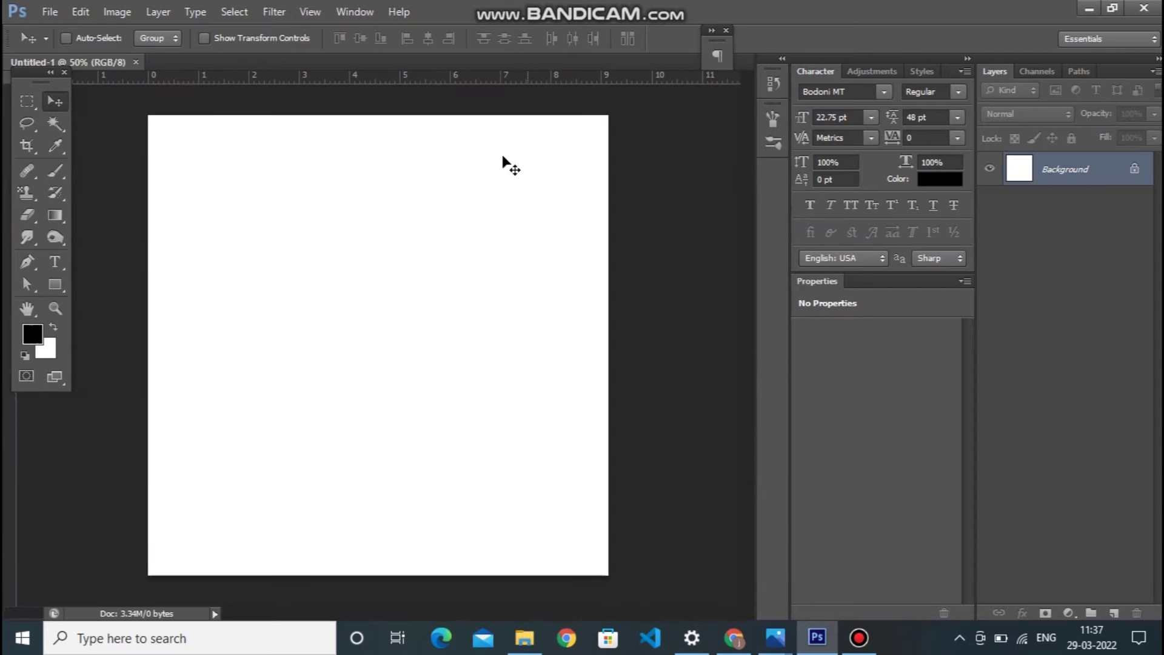
left_click(48, 11)
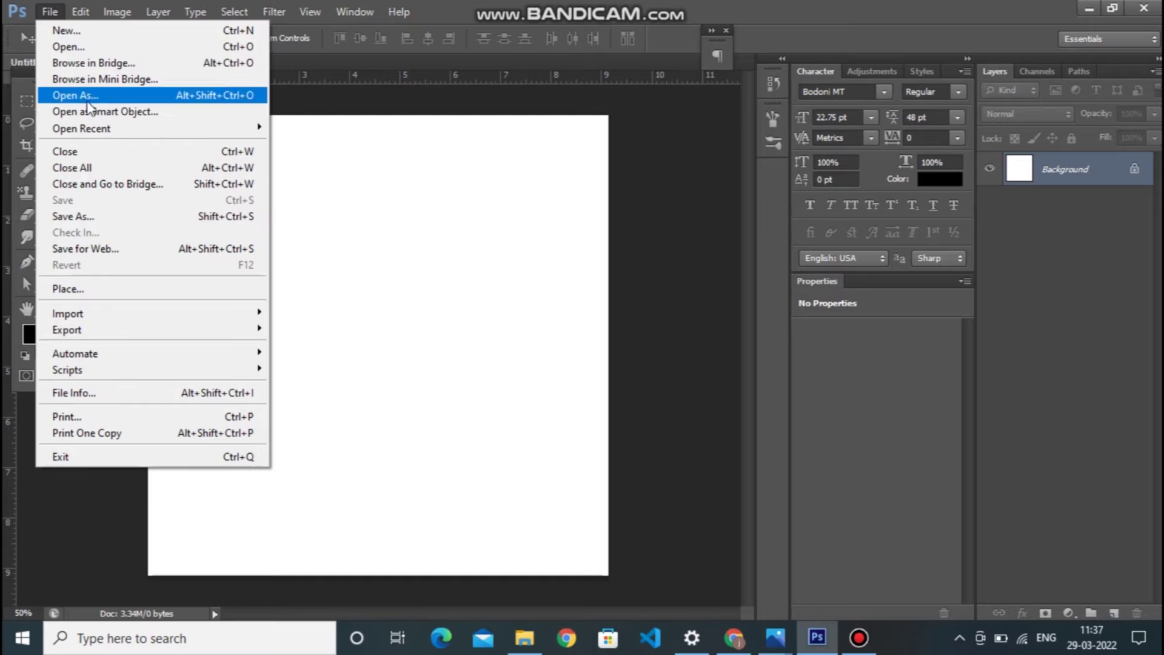
left_click(156, 288)
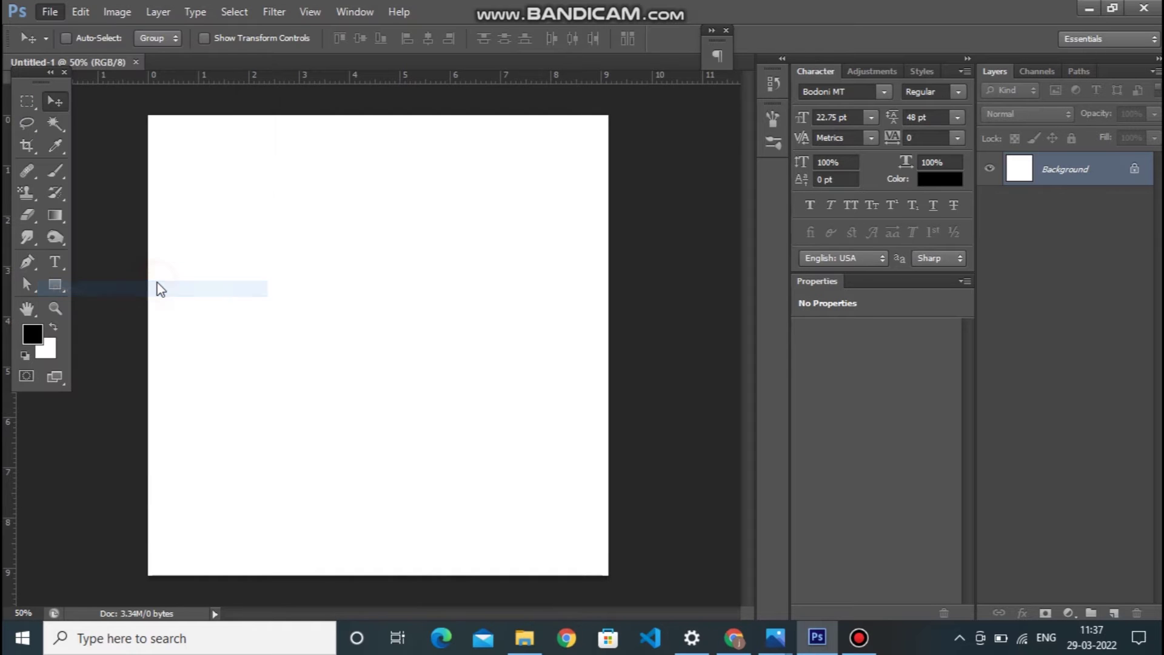
left_click(548, 384)
left_click(806, 526)
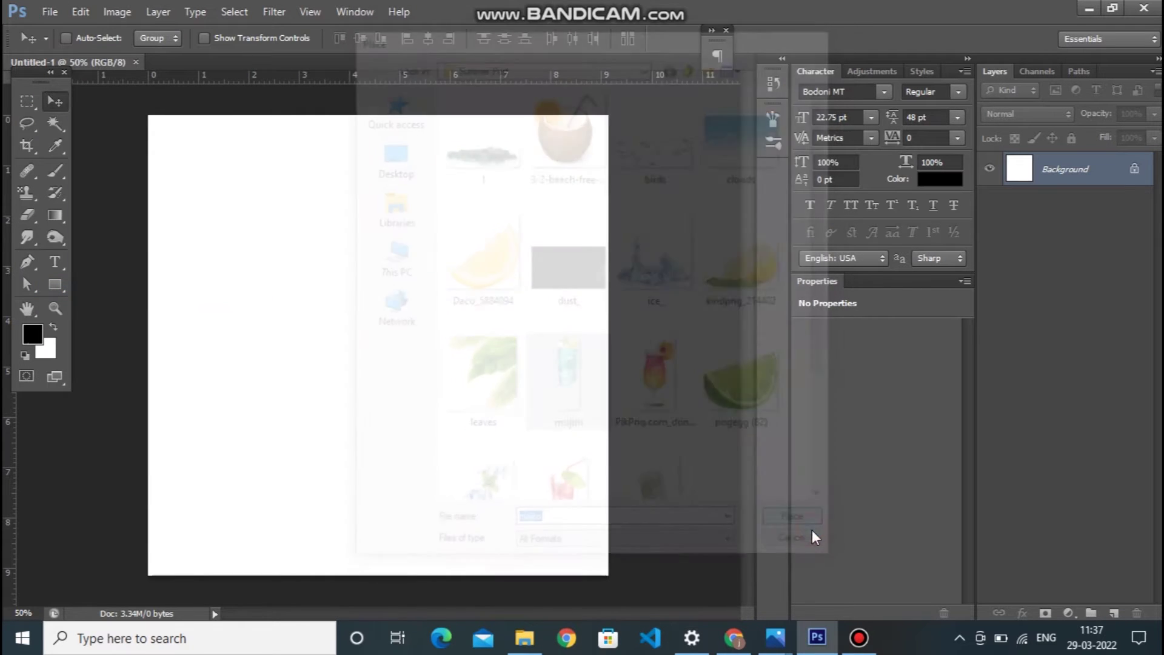
Commit the placed mojito image and sample the teal colour from the glass.
key("Return")
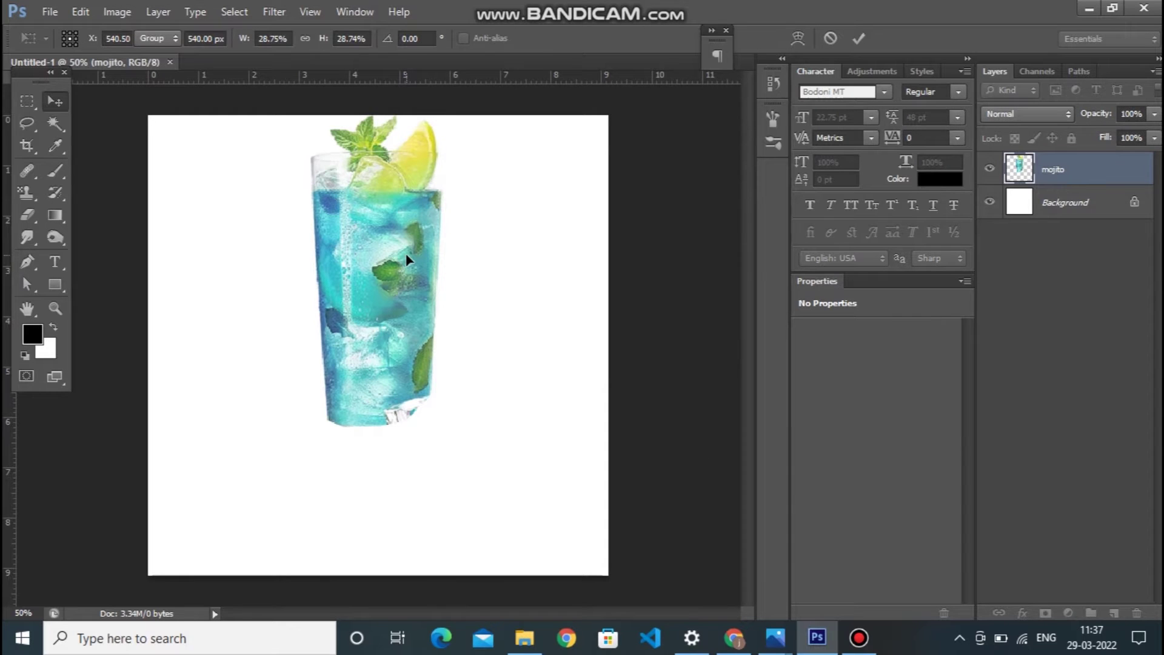
left_click(57, 150)
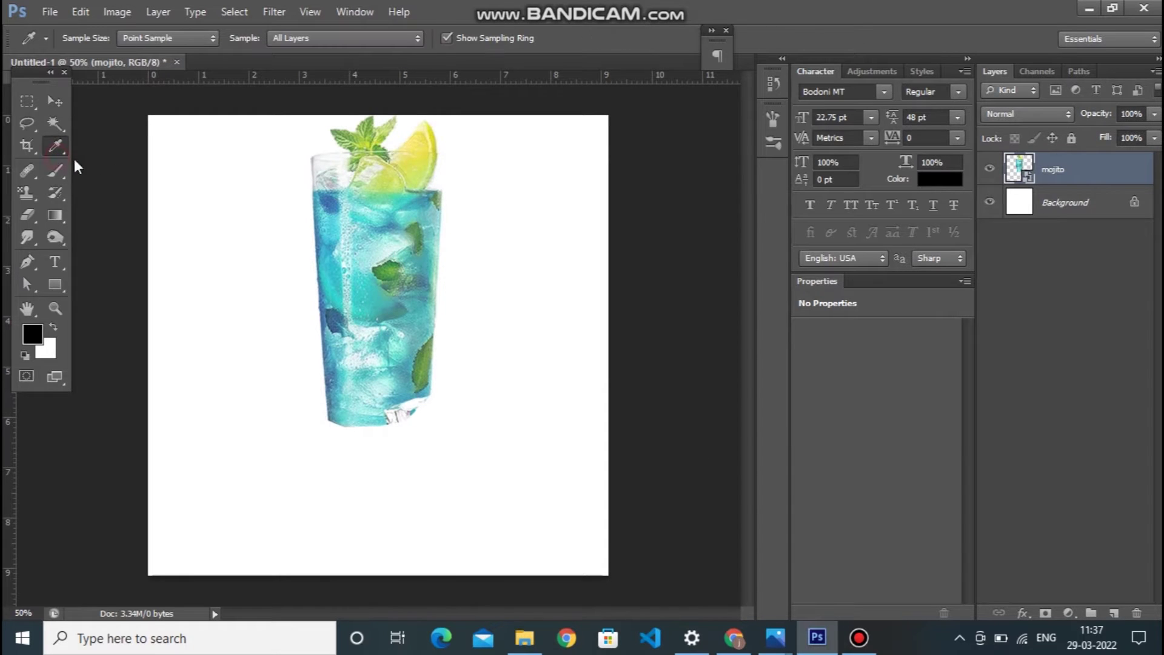
left_click(364, 291)
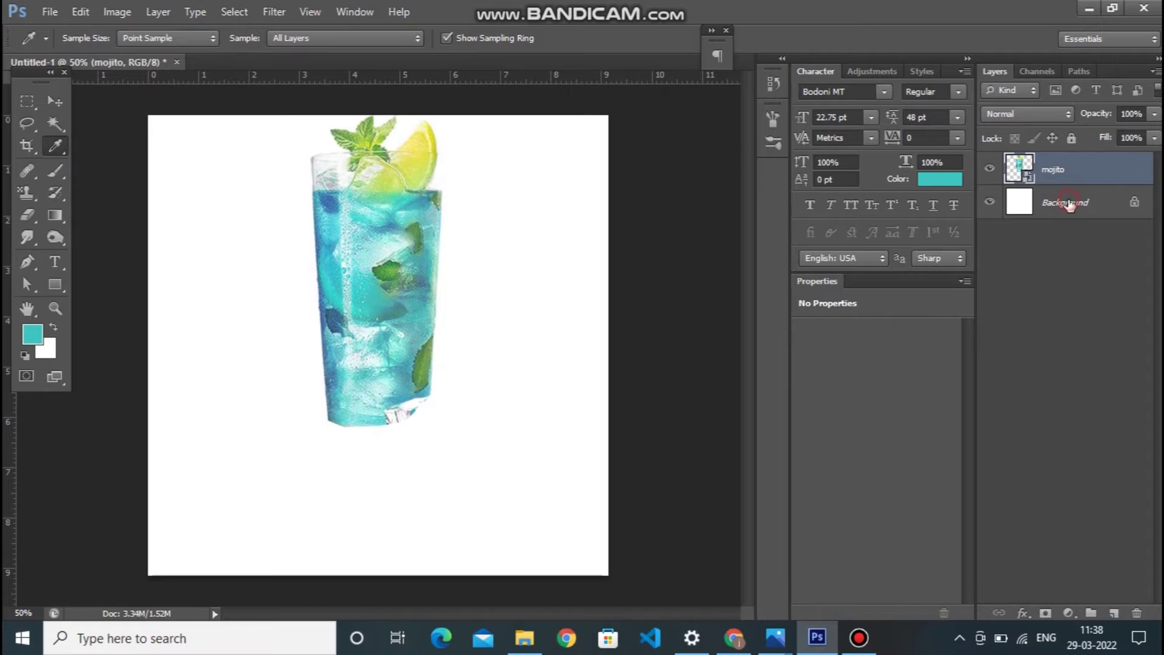
Add Layer 1 above Background and fill it with the sampled teal using the Paint Bucket.
left_click(1067, 204)
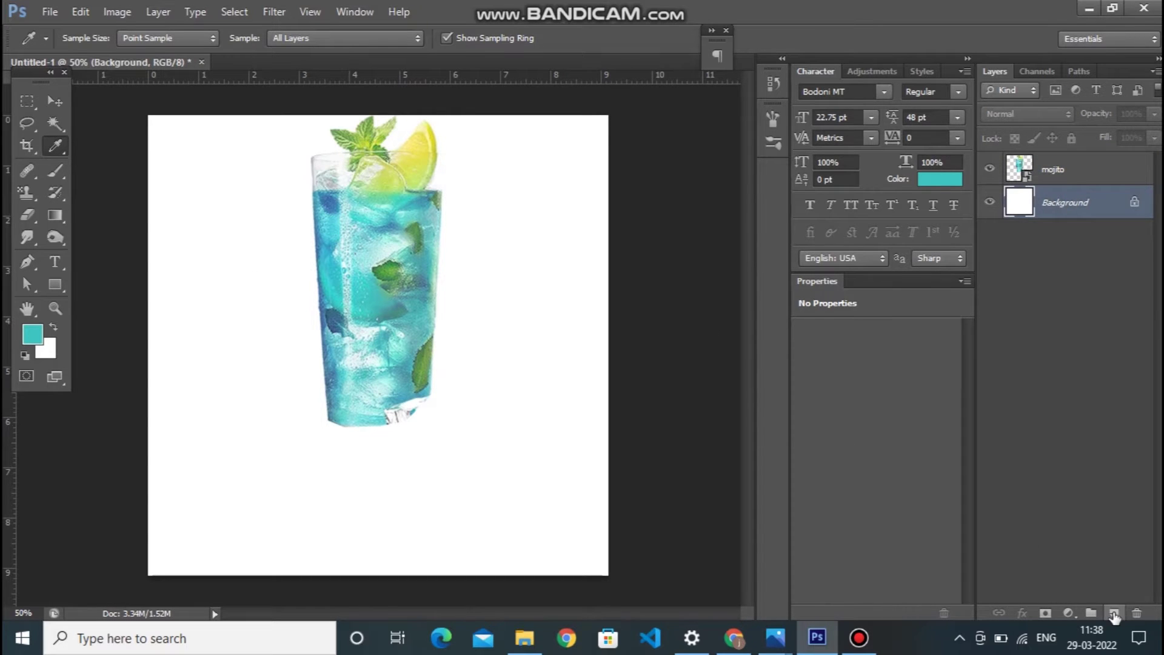
left_click(1114, 613)
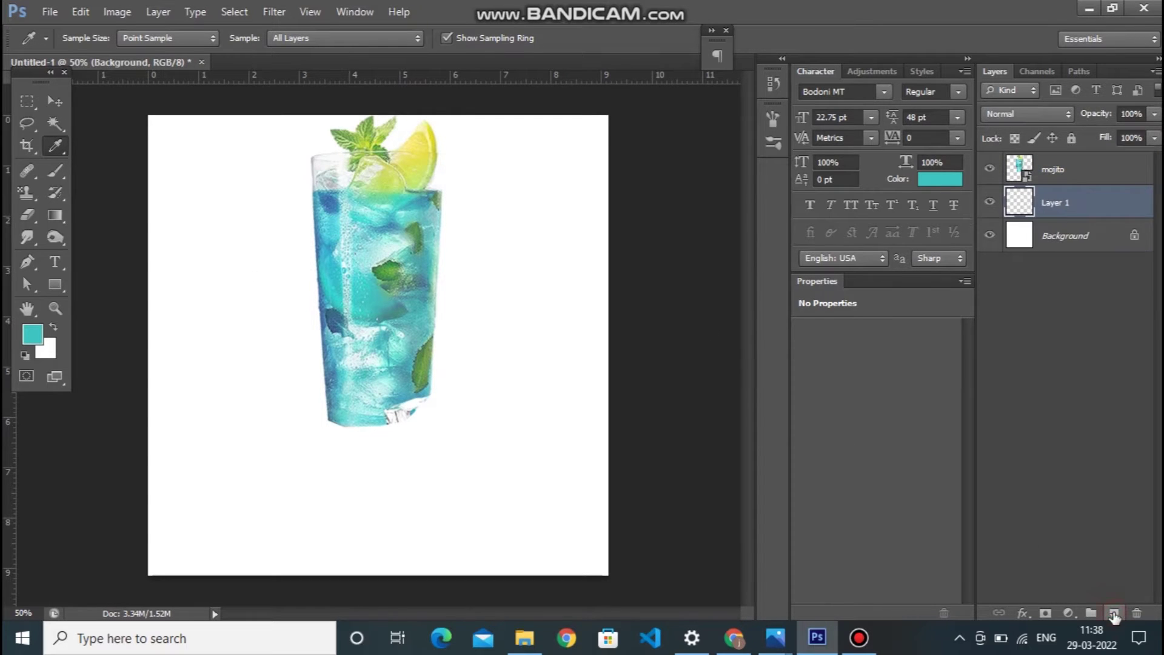
left_click(53, 214)
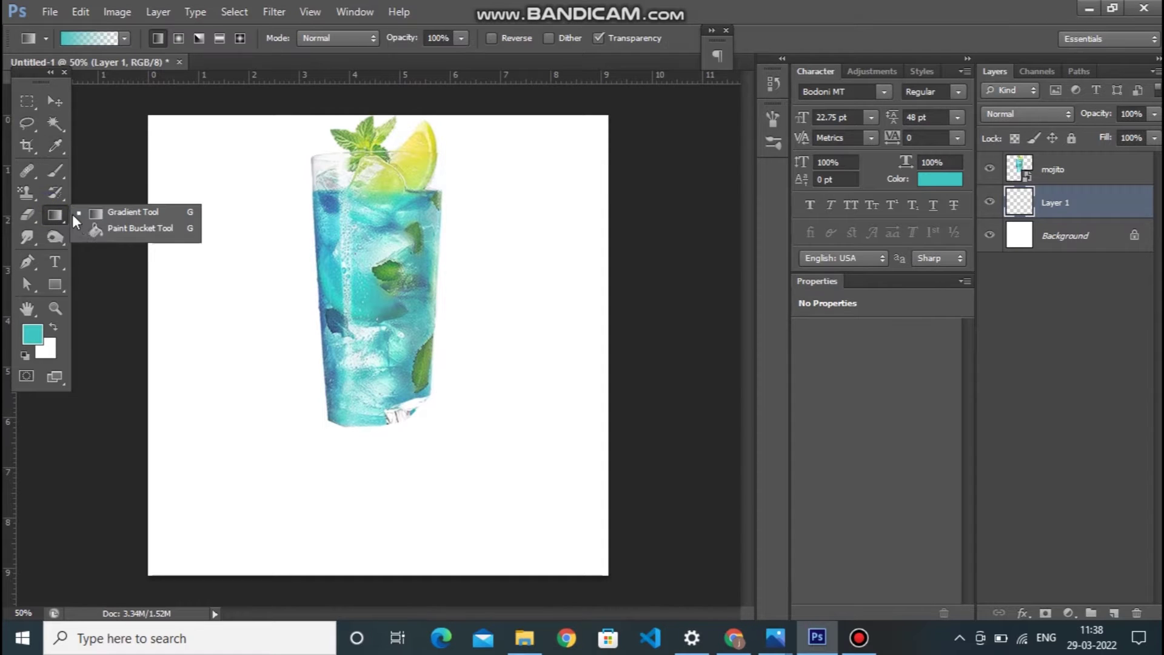
left_click(100, 228)
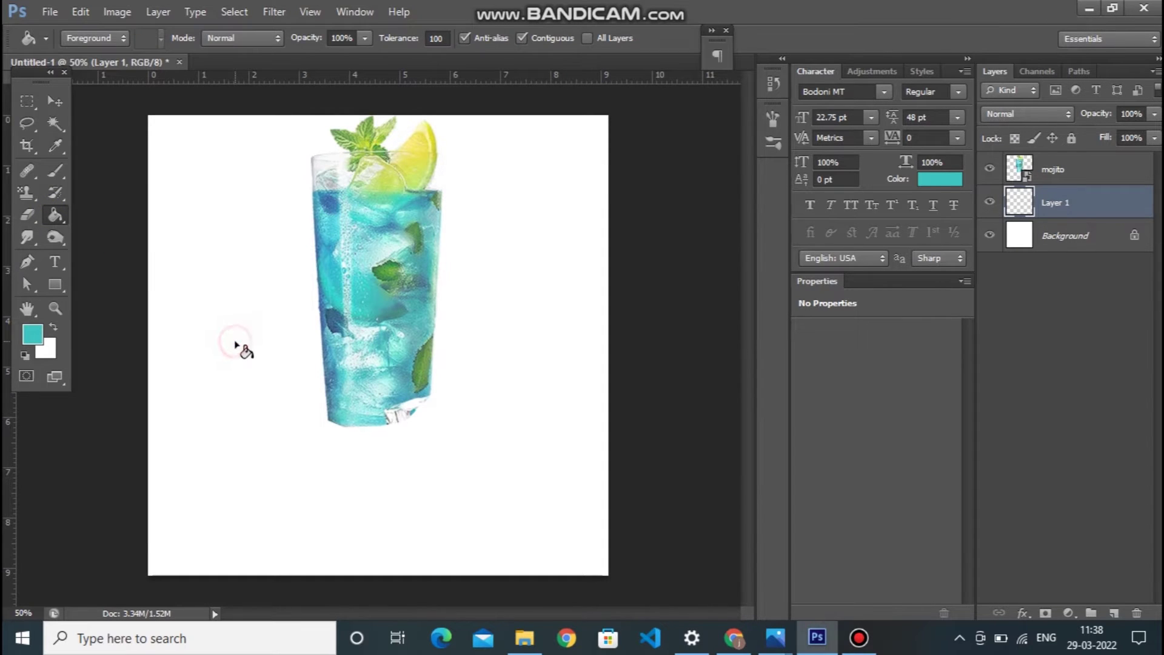
left_click(230, 342)
left_click(54, 103)
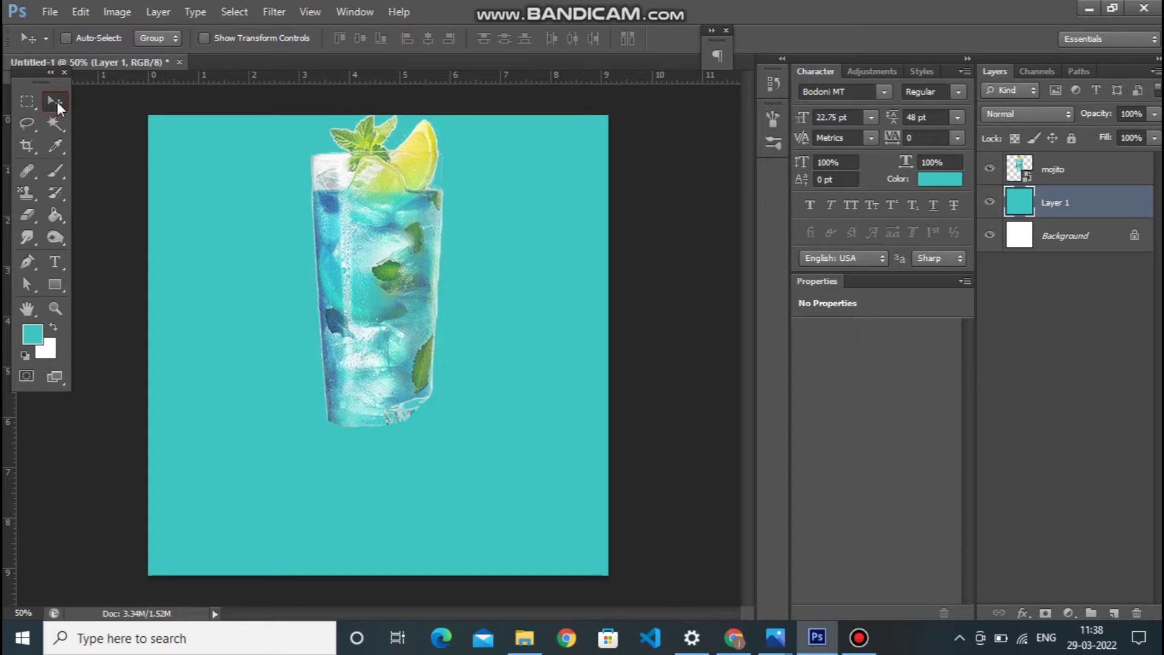
Hide the mojito layer and place the clouds image into the poster.
left_click(989, 169)
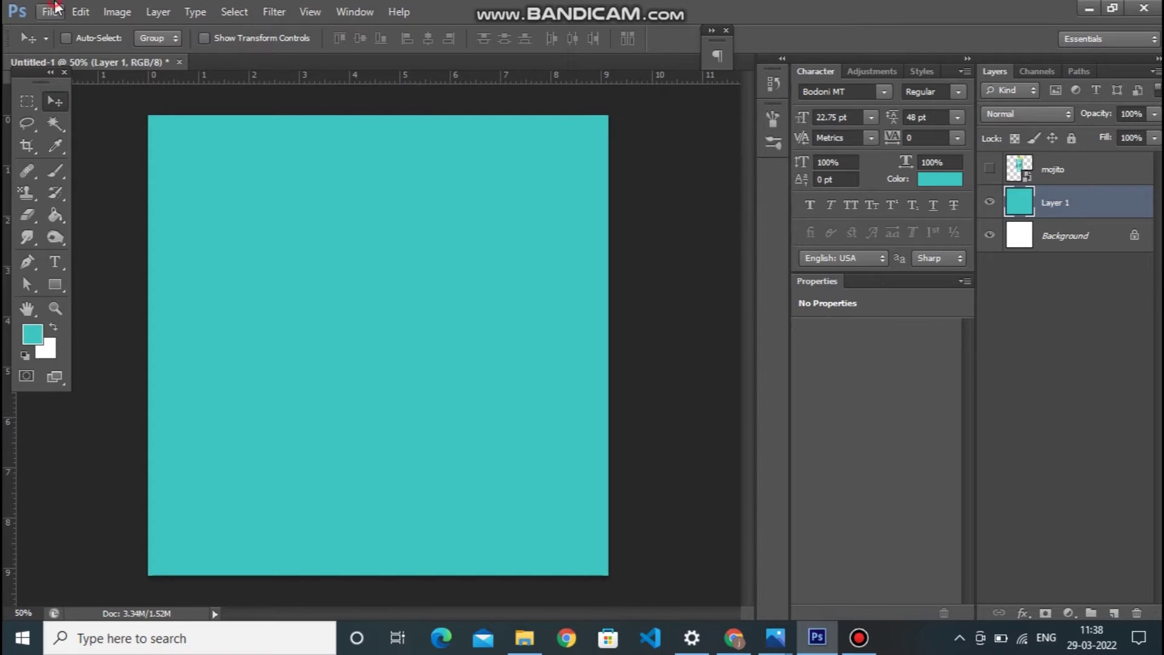
left_click(52, 12)
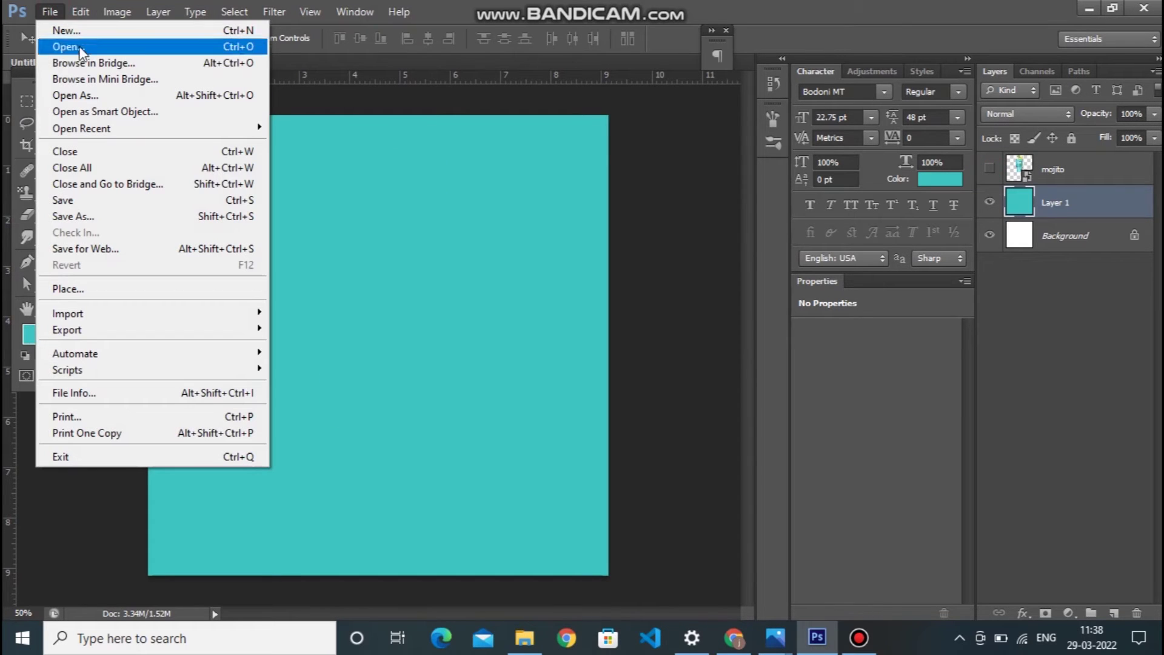
left_click(124, 290)
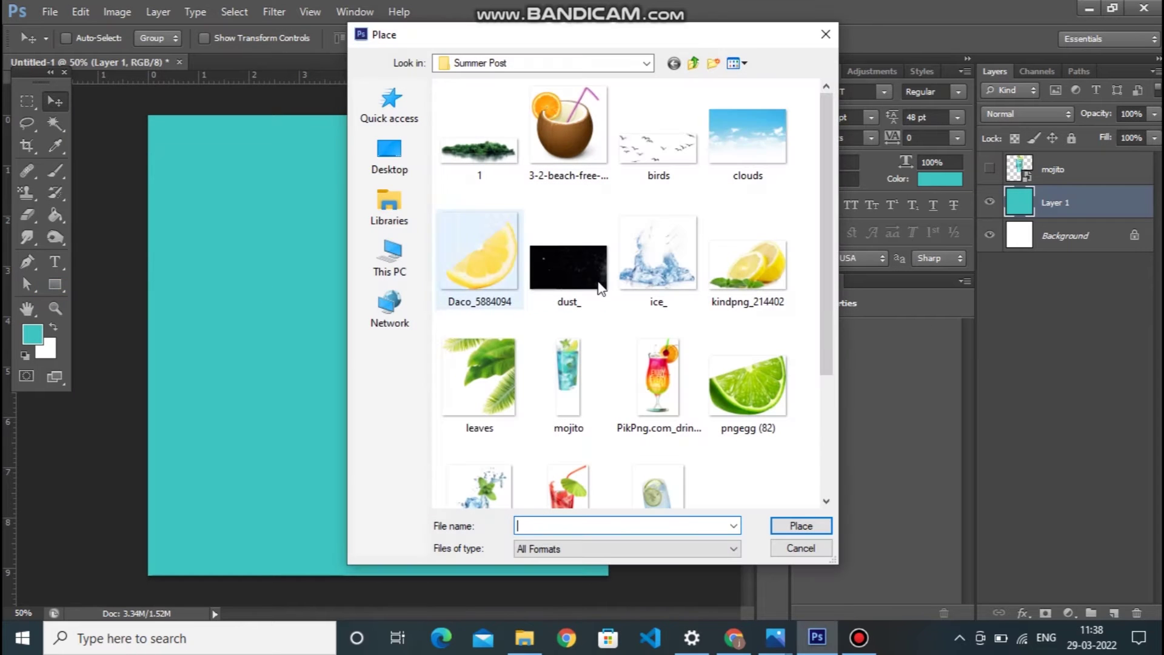
left_click(782, 116)
left_click(794, 526)
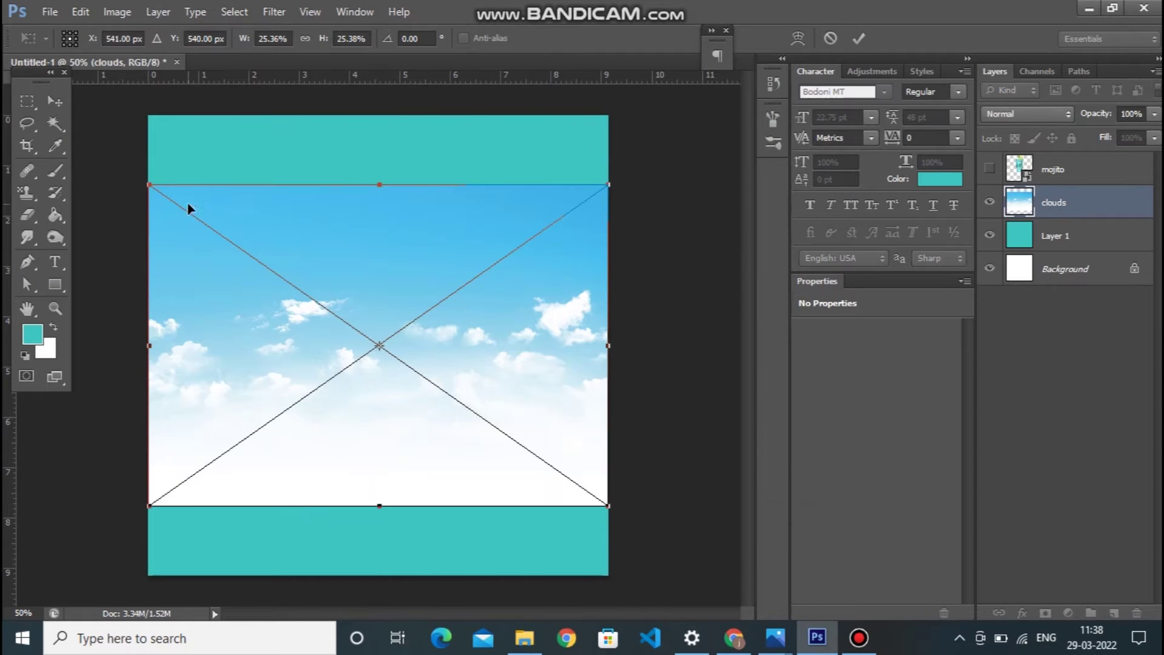
Drag the clouds image to the top of the canvas and commit it.
left_click_drag(240, 240, 244, 169)
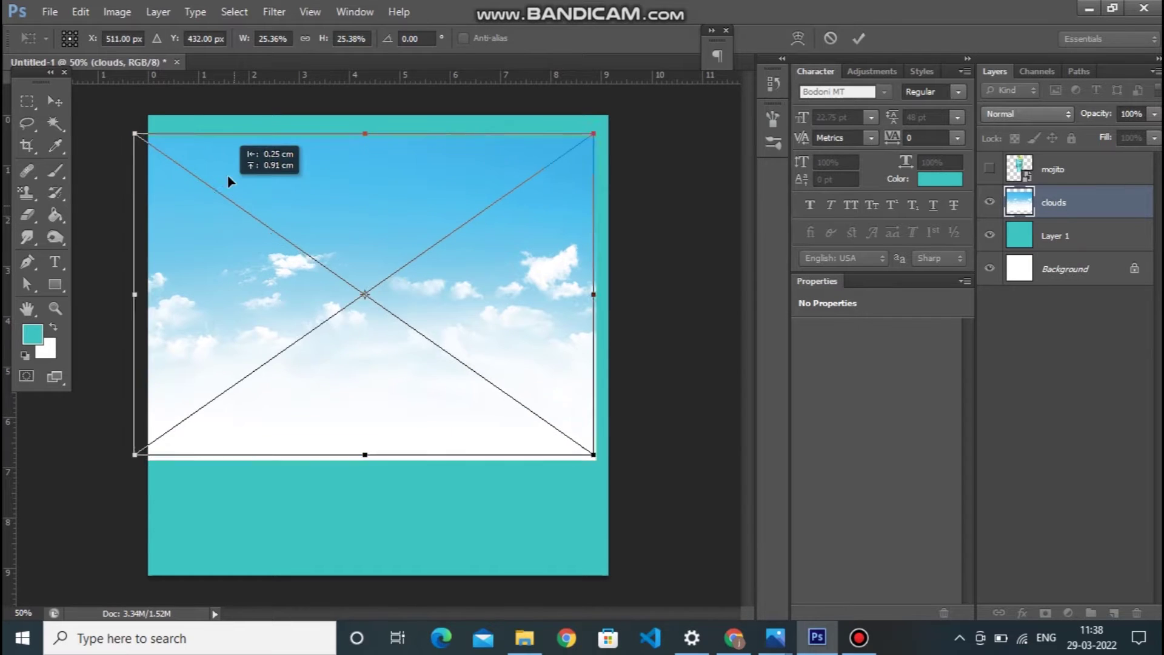
mouse_move(341, 180)
left_mouse_down()
mouse_move(366, 159)
mouse_move(365, 139)
left_mouse_up()
key("Return")
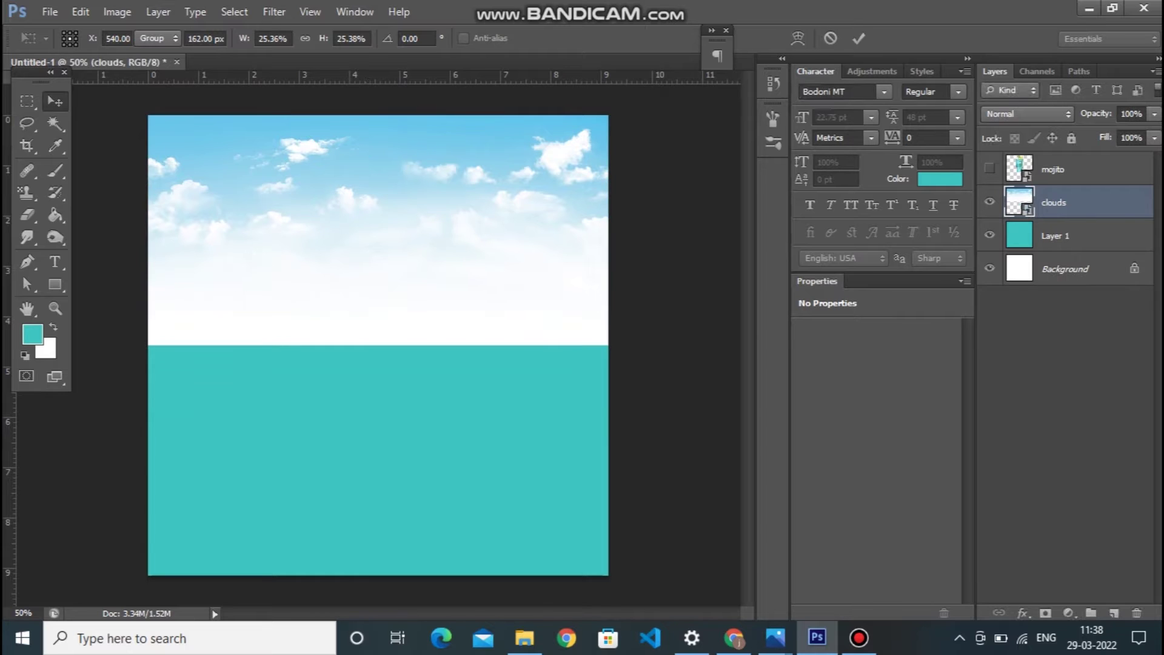
Add a layer mask to the clouds and draw a gradient fading the sky into teal.
left_click(1045, 613)
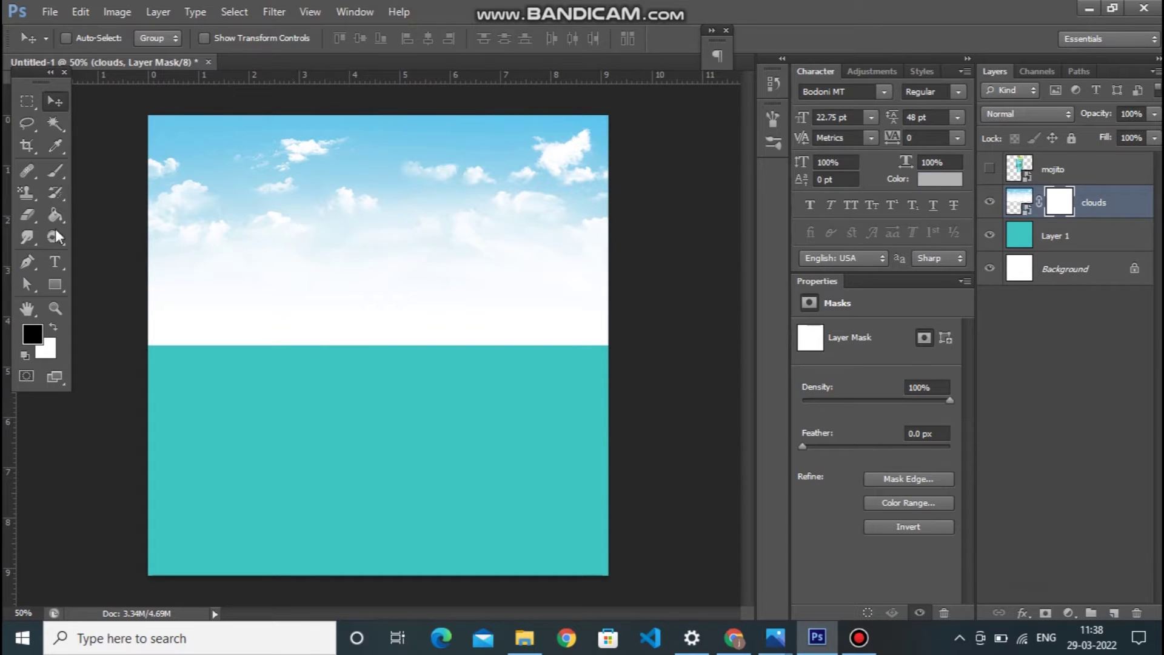
left_click_drag(60, 213, 125, 220)
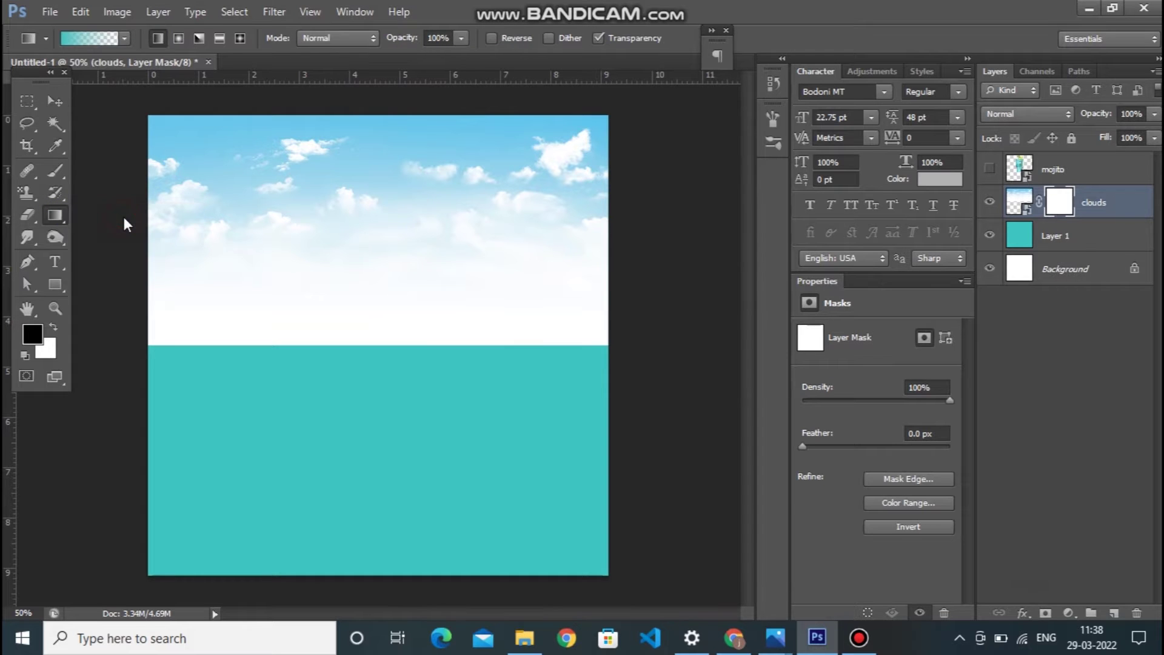
left_click_drag(375, 479, 382, 247)
left_click_drag(395, 401, 389, 235)
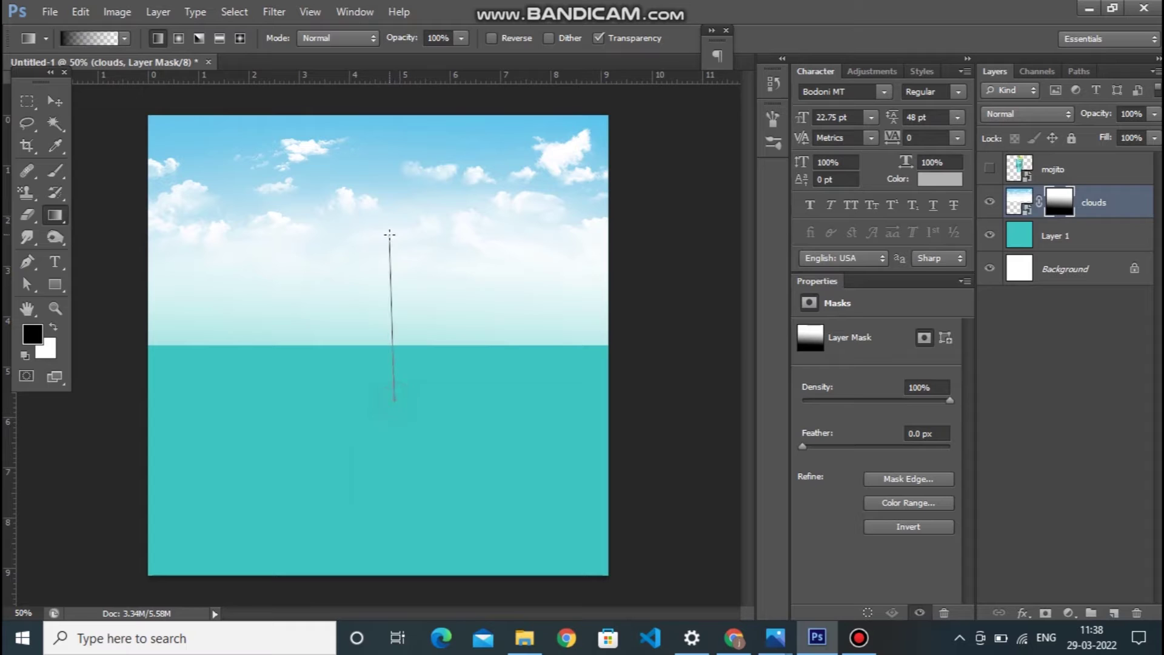
left_click_drag(397, 444, 408, 251)
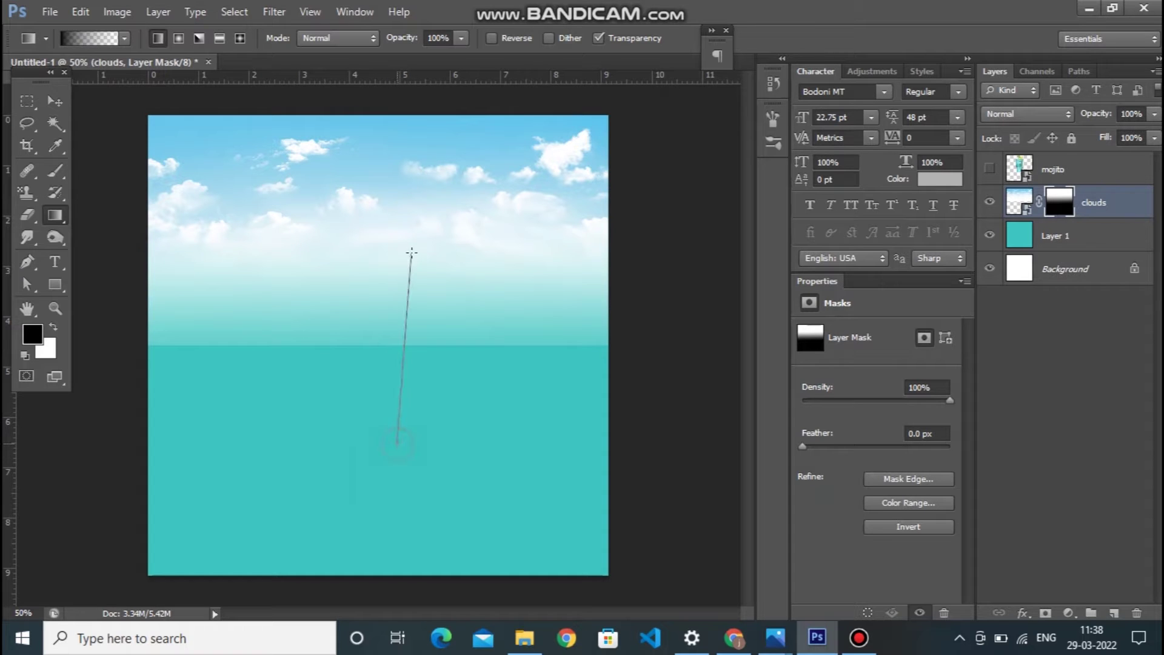
left_click_drag(394, 461, 403, 200)
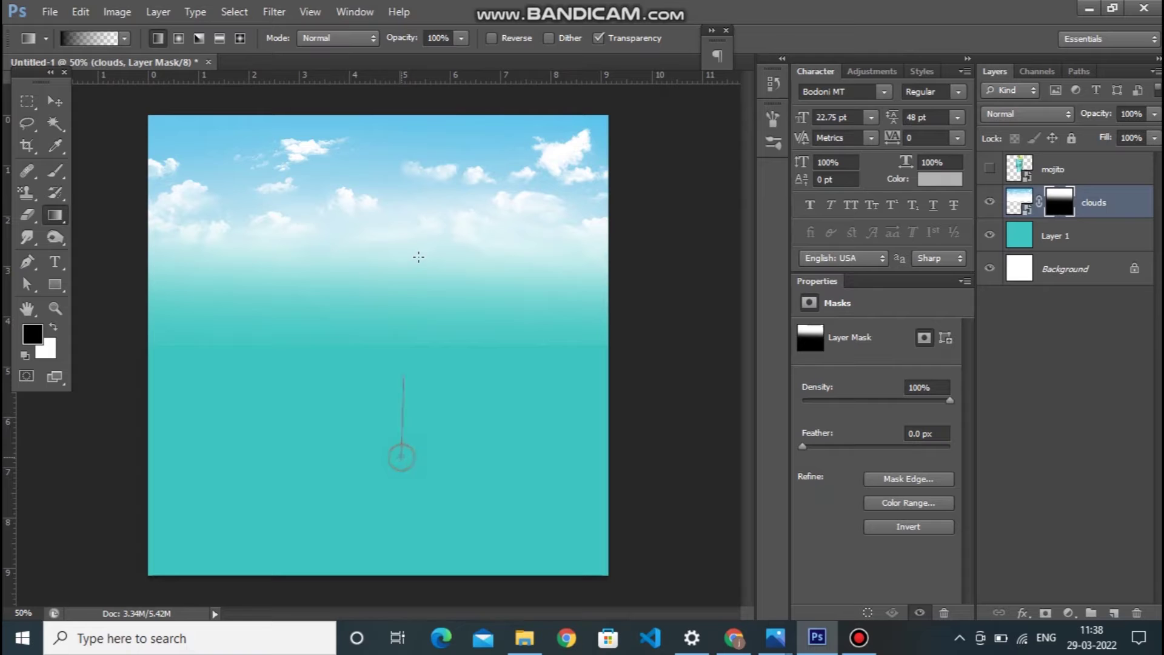
left_click_drag(419, 428, 418, 225)
Lower the clouds layer opacity to 43%.
left_click(1093, 169)
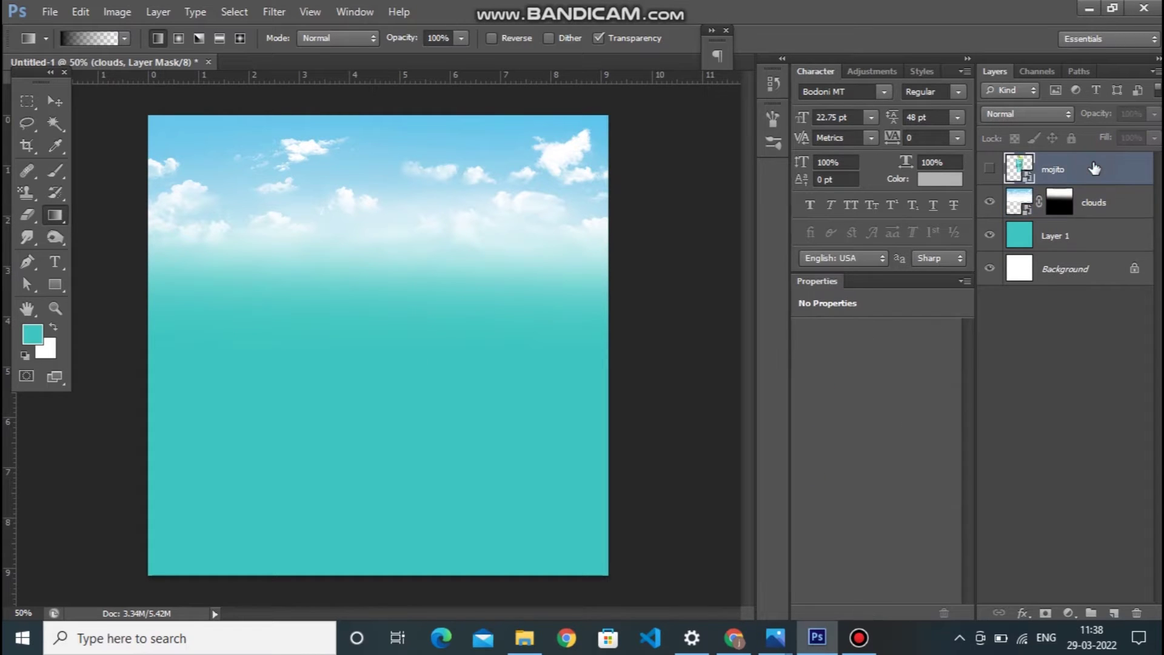
left_click(1104, 205)
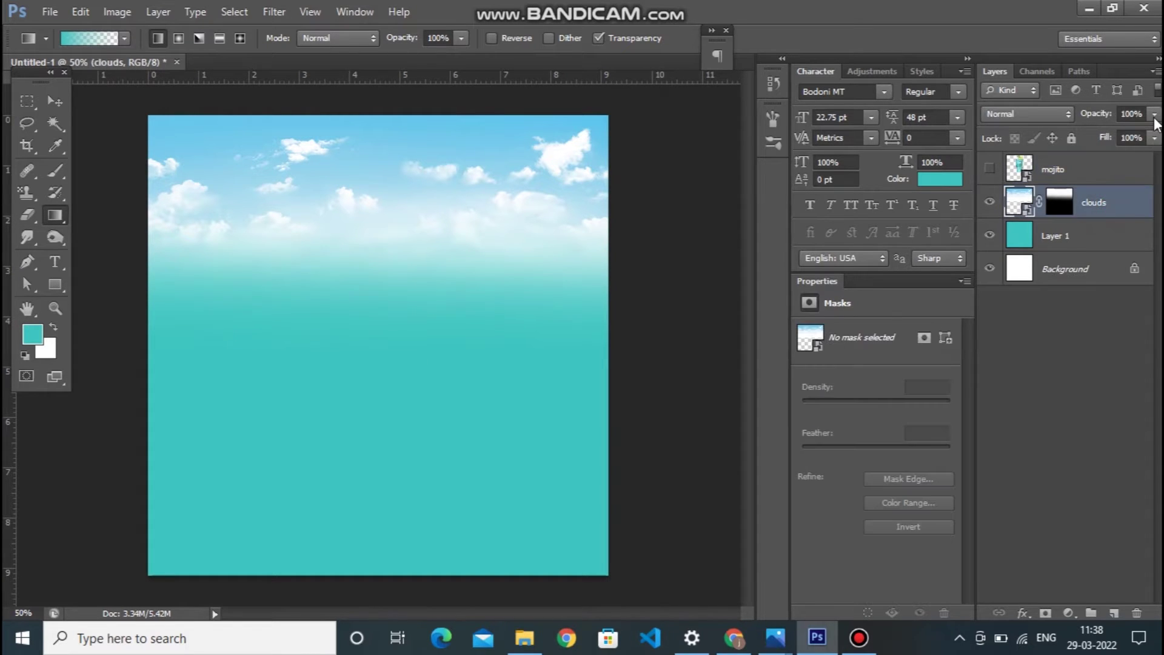
left_click(1155, 115)
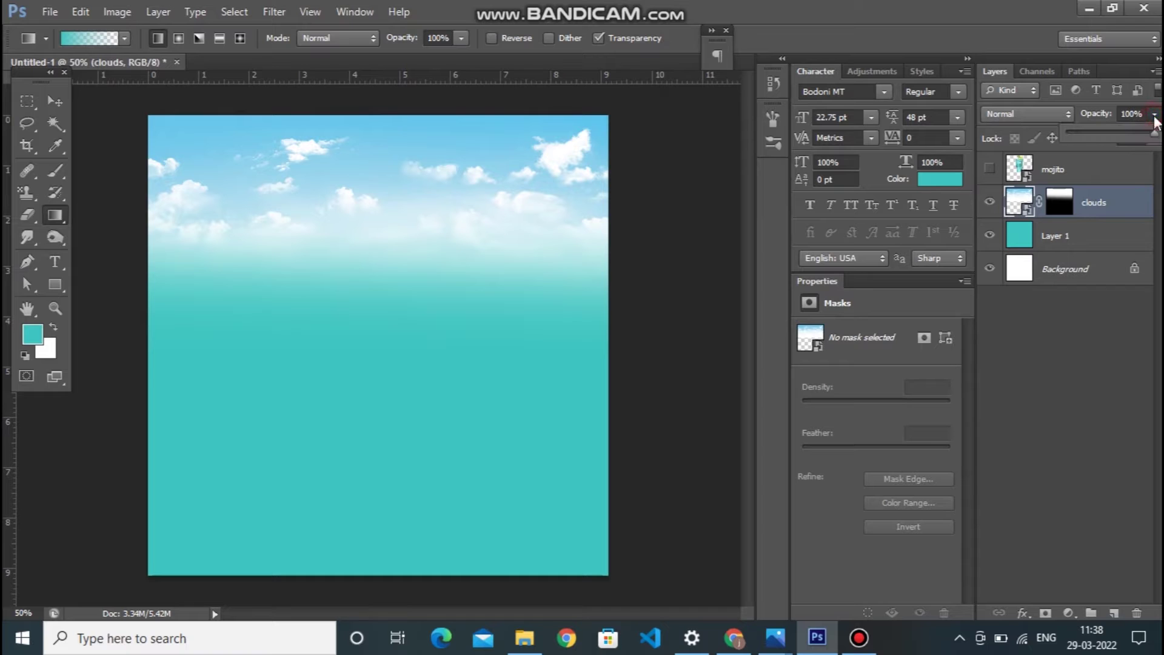
left_click(1113, 131)
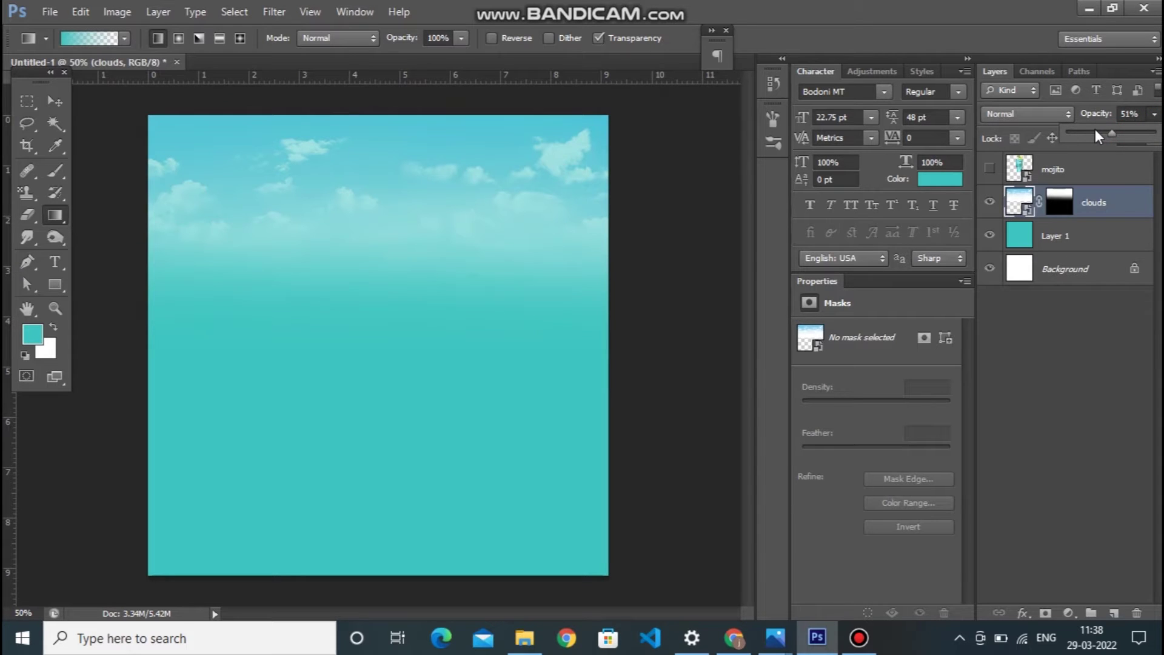
key("Escape")
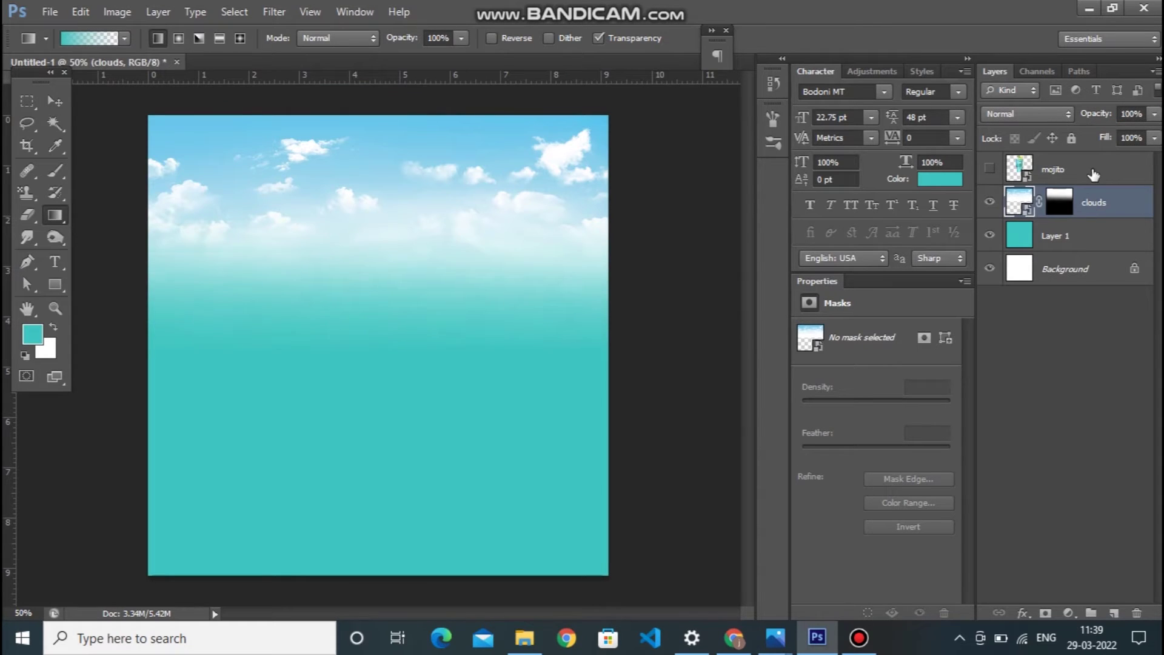
key("ctrl+z")
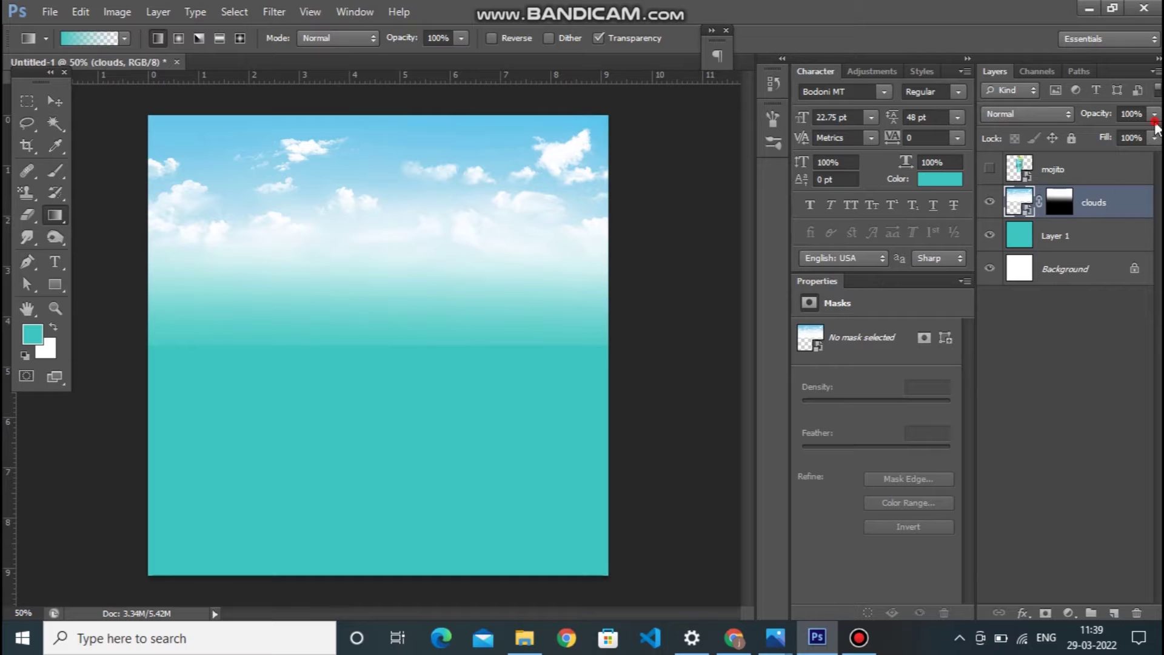
left_click(1154, 118)
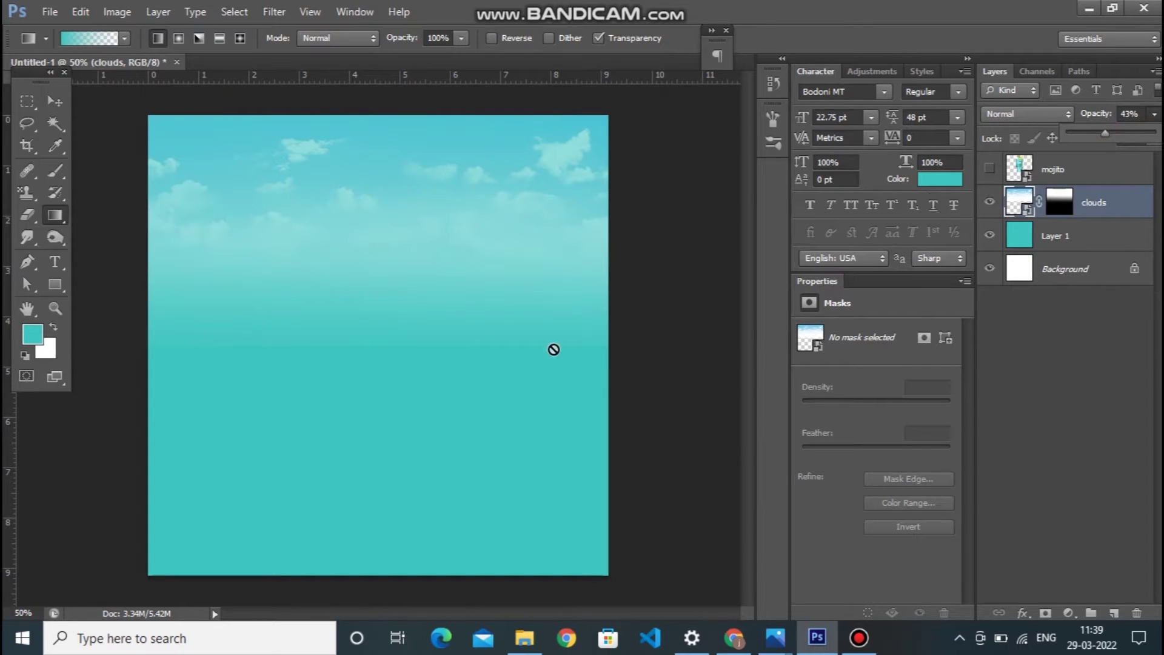
left_click(63, 224)
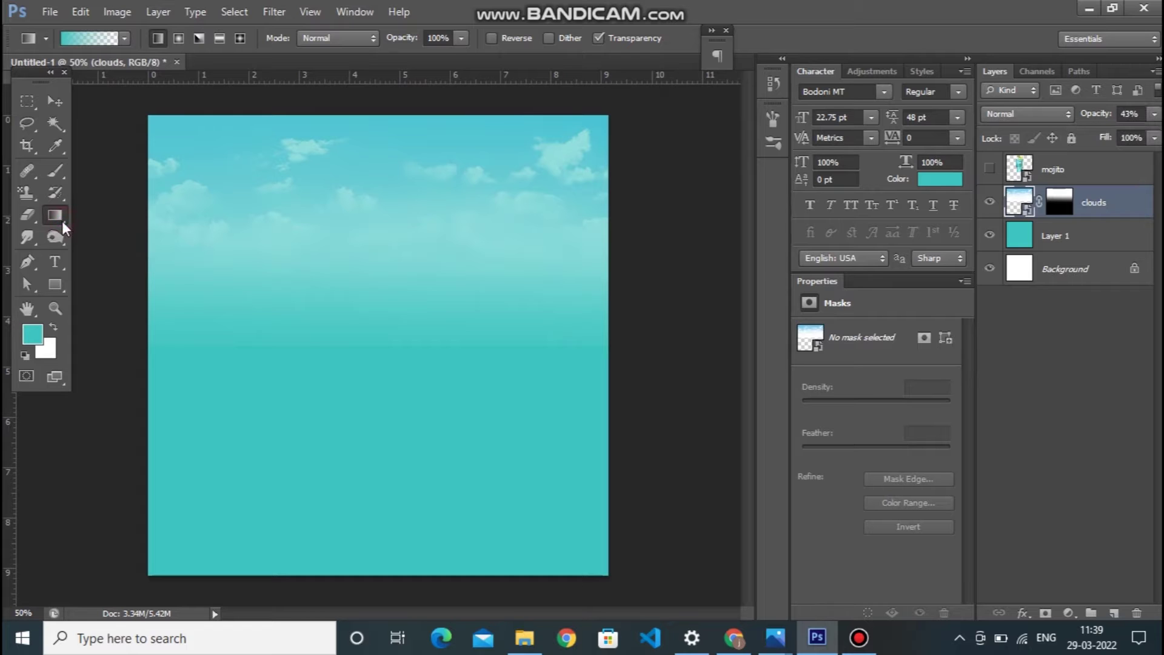
Redraw the gradient on the clouds mask so the clouds fade out higher.
left_click(1050, 205)
left_click_drag(419, 455, 400, 196)
left_click_drag(408, 410, 408, 315)
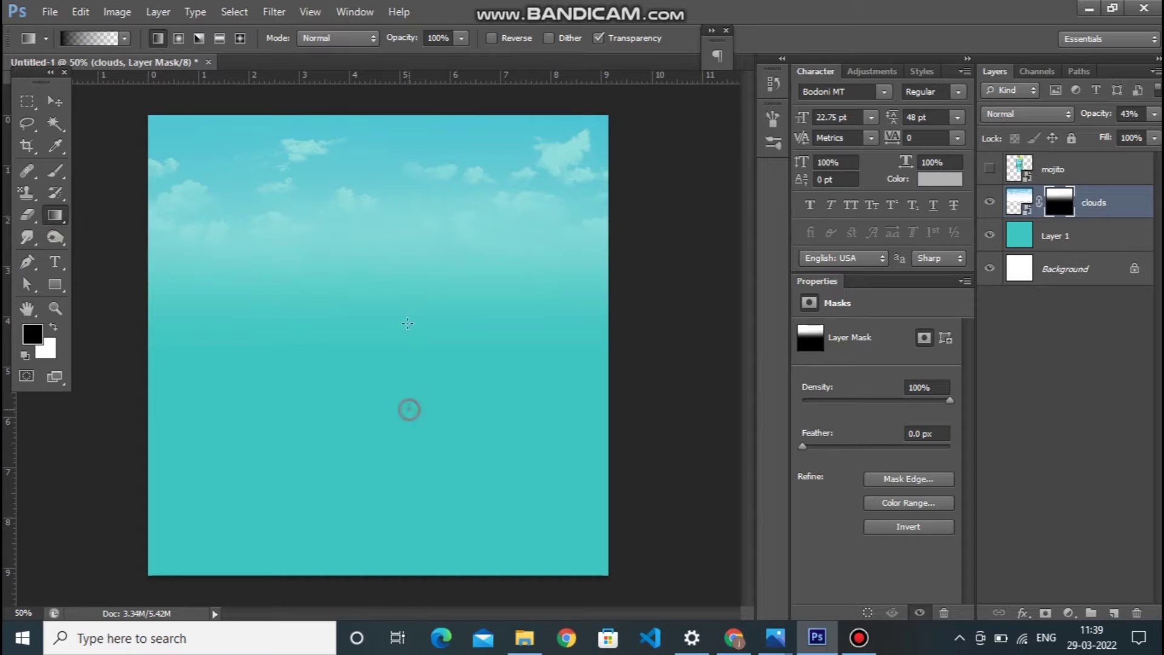
Paint a soft white 700 px brush glow near the canvas centre on a new layer.
left_click(55, 172)
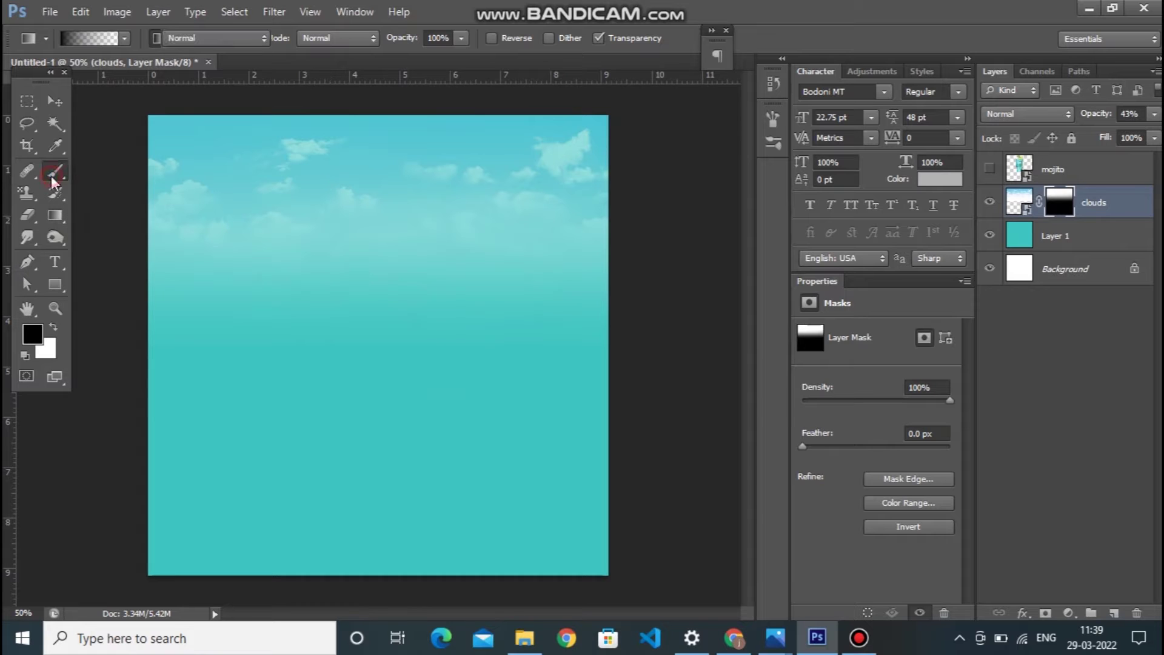
left_click(1114, 613)
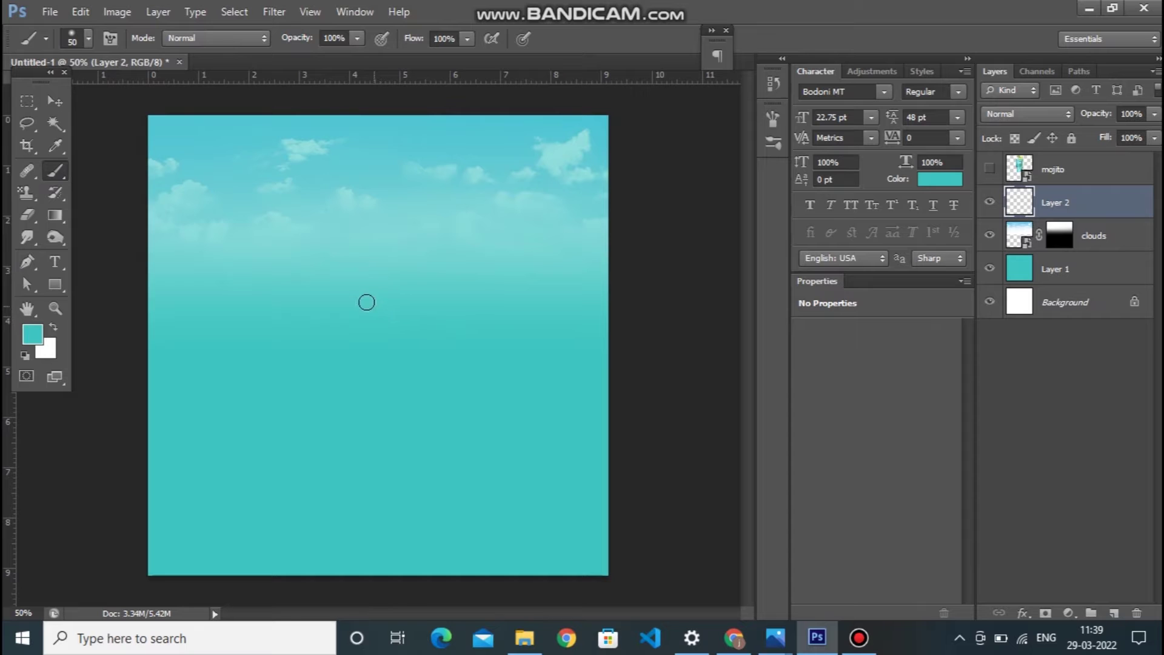
key("bracketright")
key("bracketright")
key("bracketright")
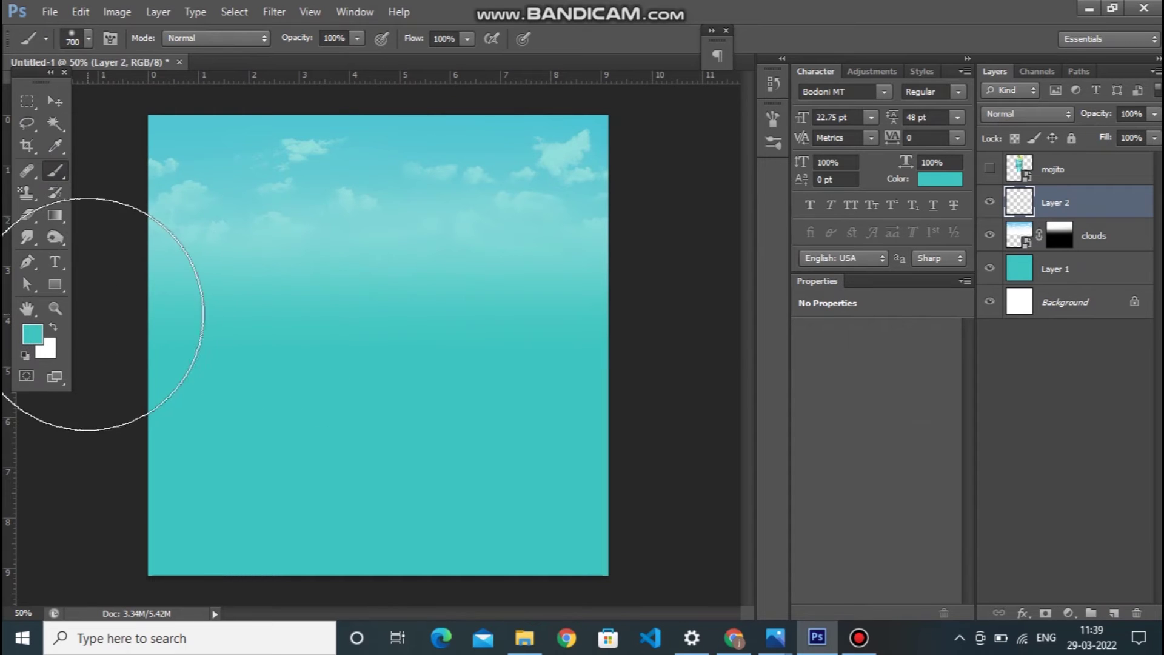
left_click(53, 325)
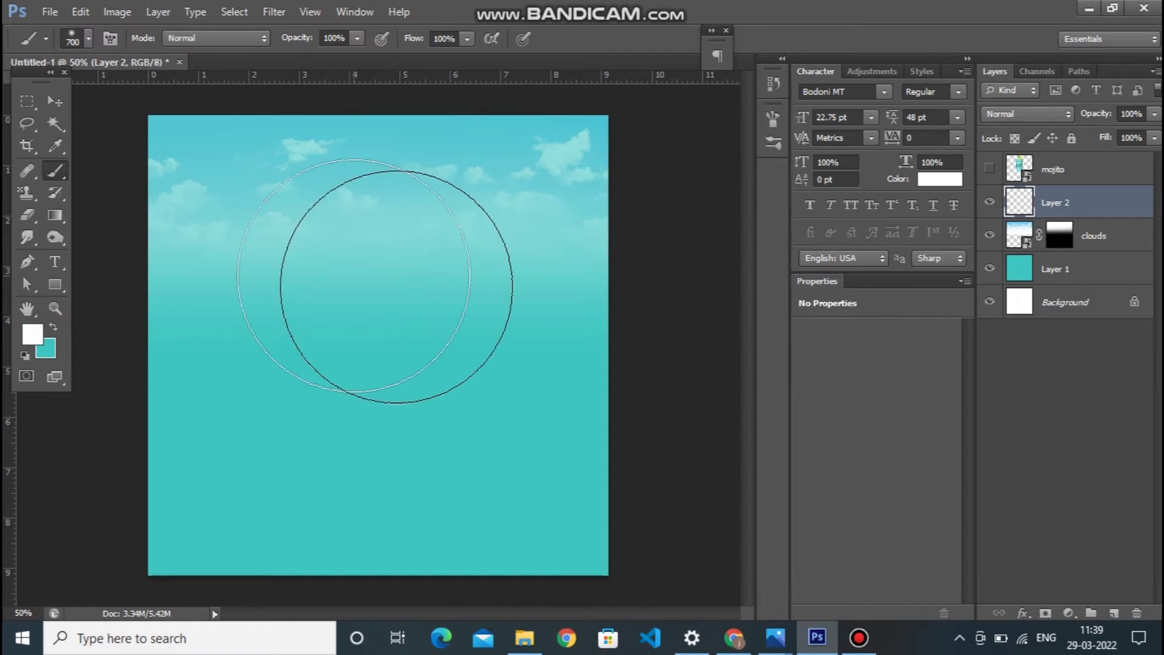
left_click(372, 310)
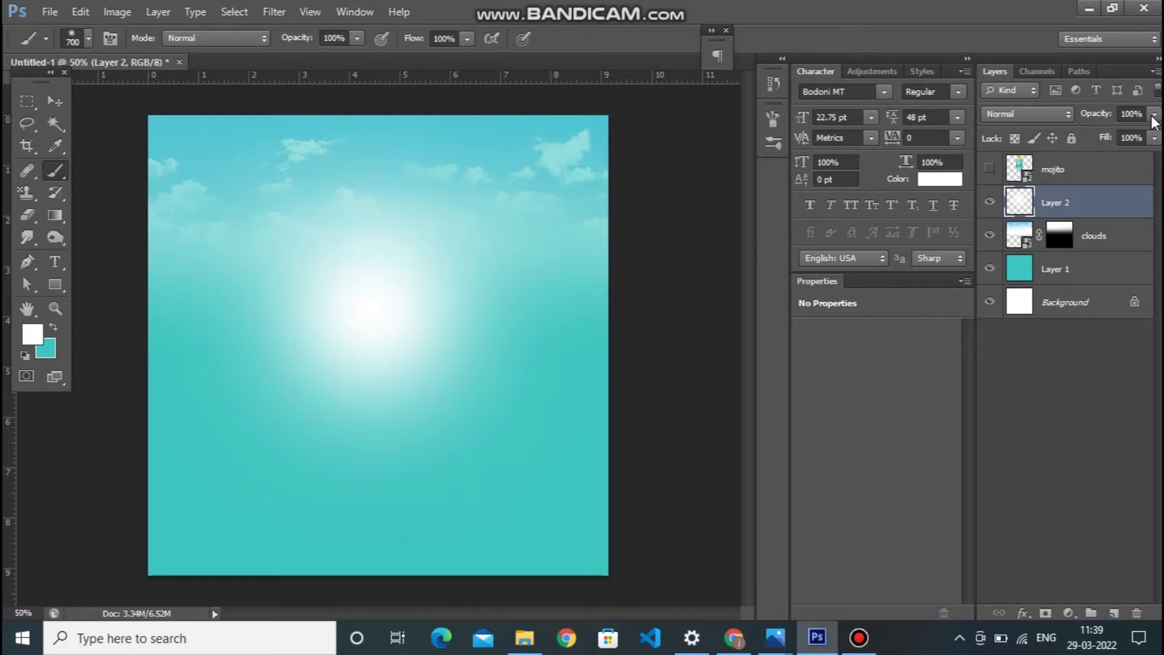
Set the glow layer to Overlay, duplicate it below, and lower the copy to 42% opacity.
left_click(1040, 116)
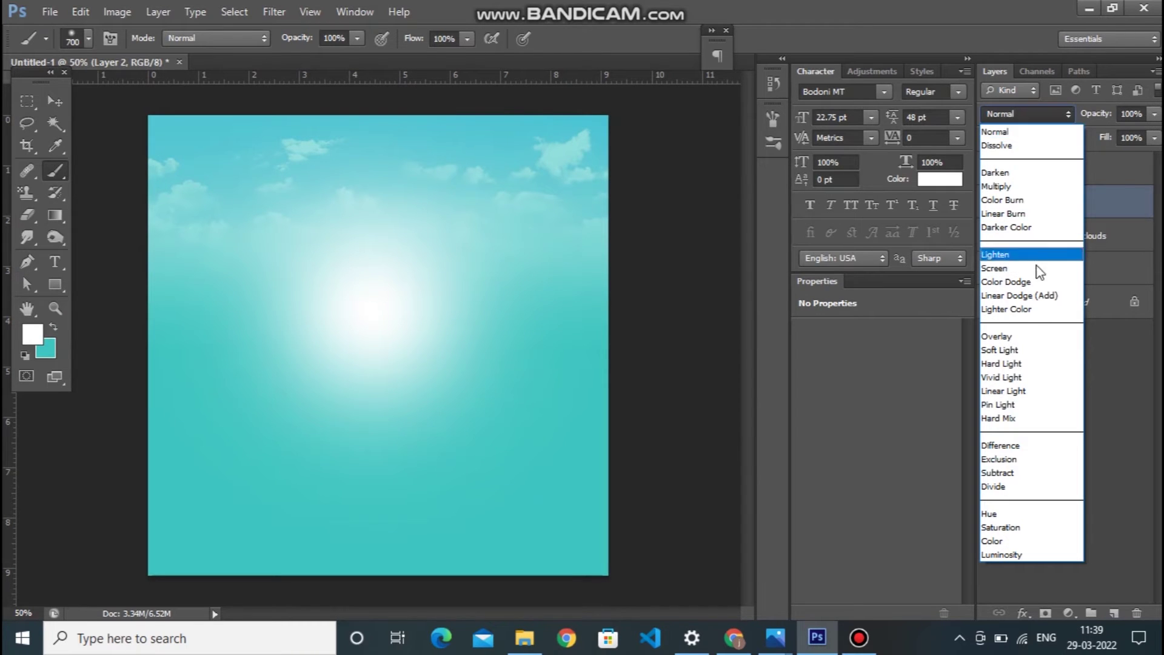
left_click(1035, 340)
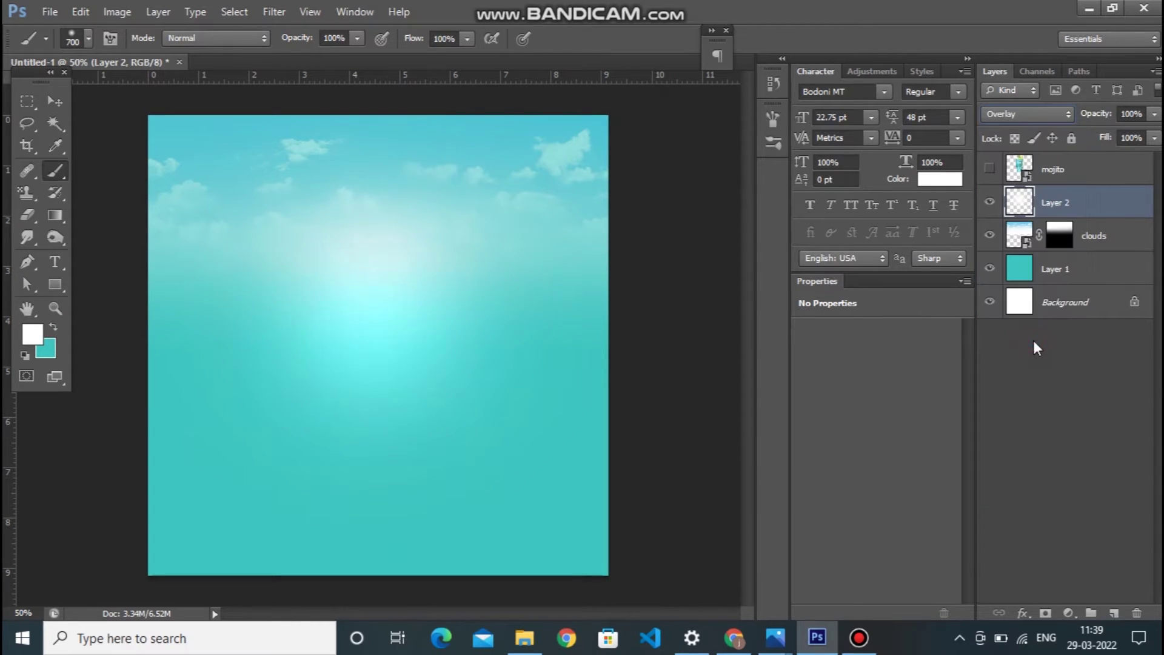
key("ctrl+j")
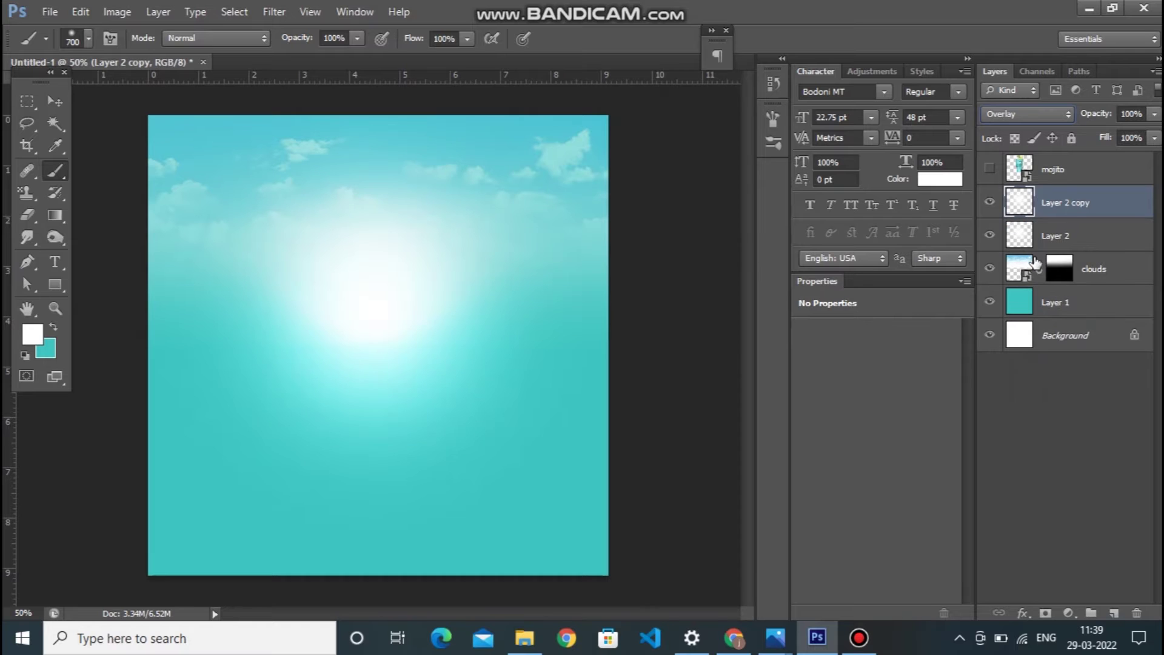
left_click_drag(1072, 206, 1076, 247)
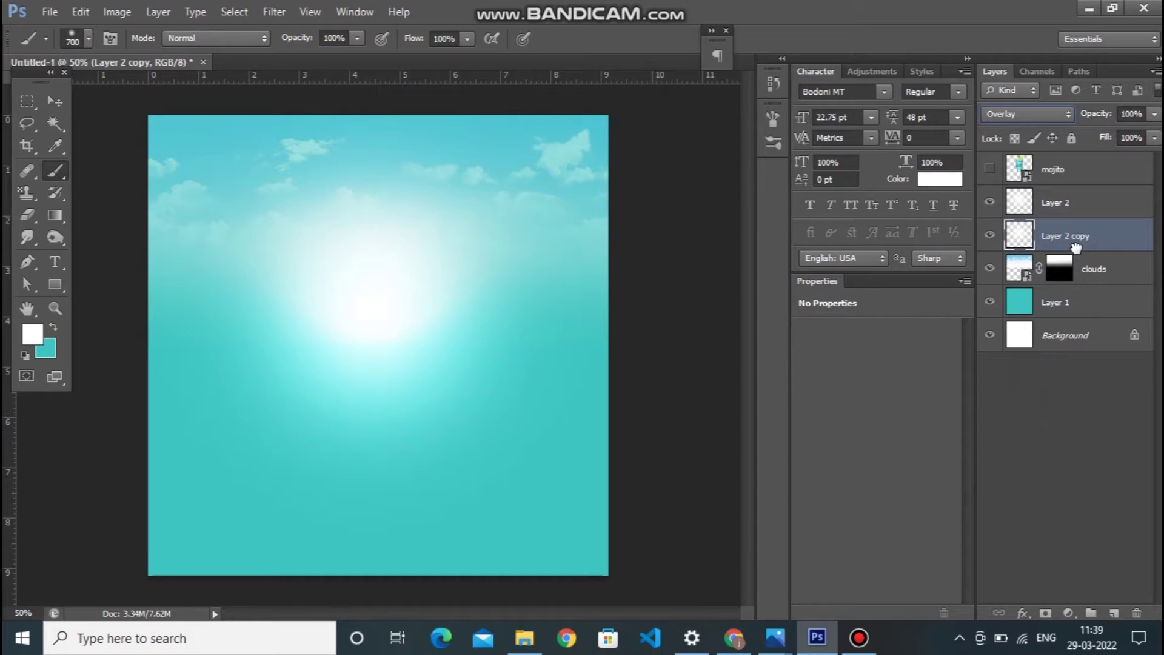
left_click(1154, 114)
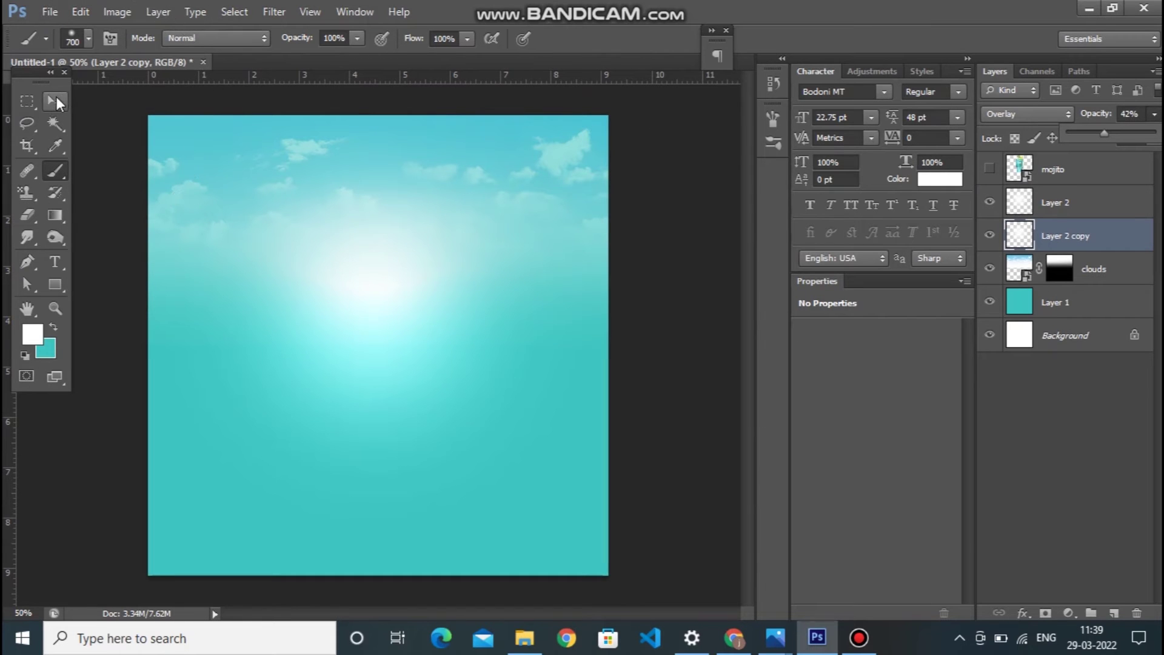
left_click(1060, 206, "shift")
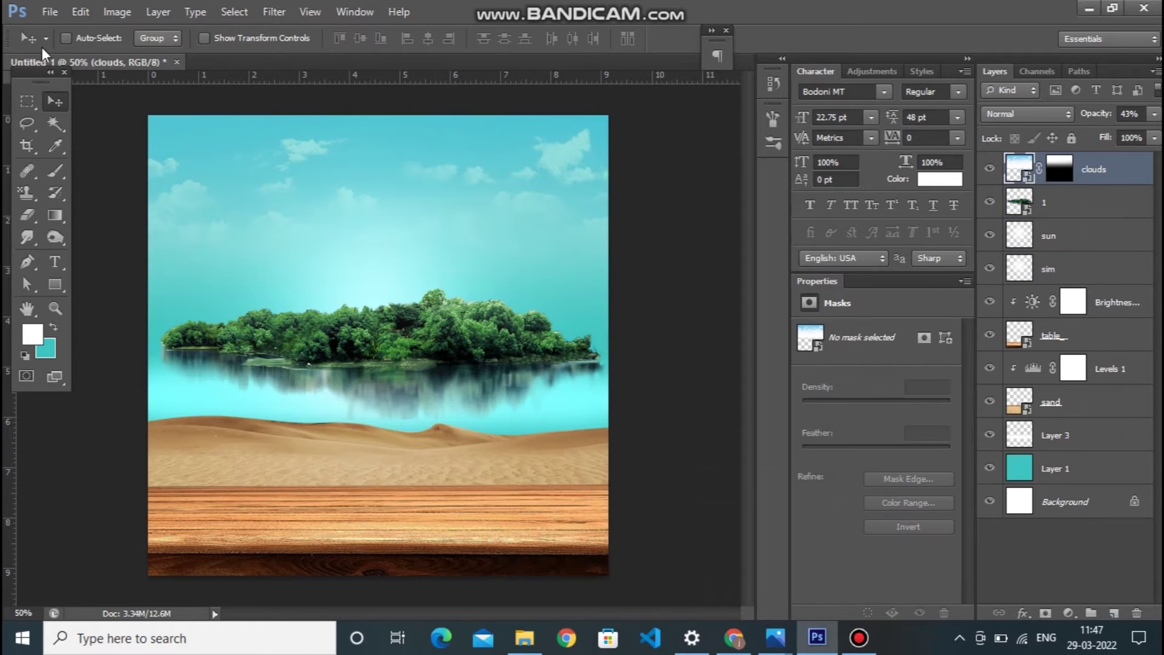
Place the ice_ image, scale it to about 25% and move it onto the wooden table.
left_click(50, 12)
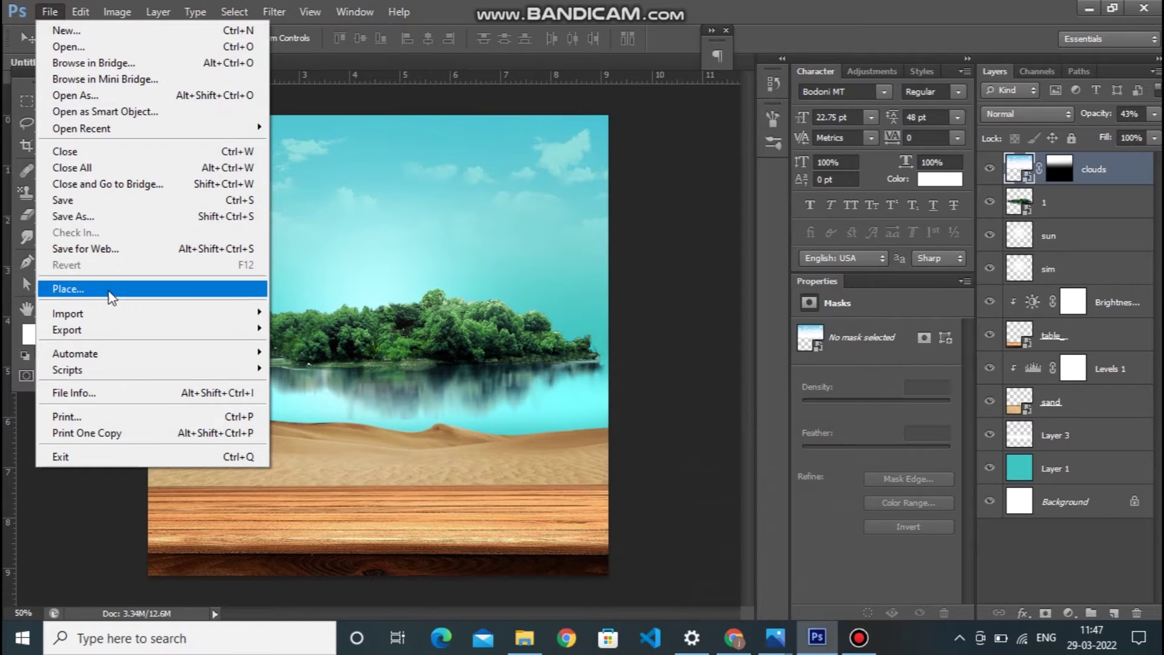
left_click(111, 297)
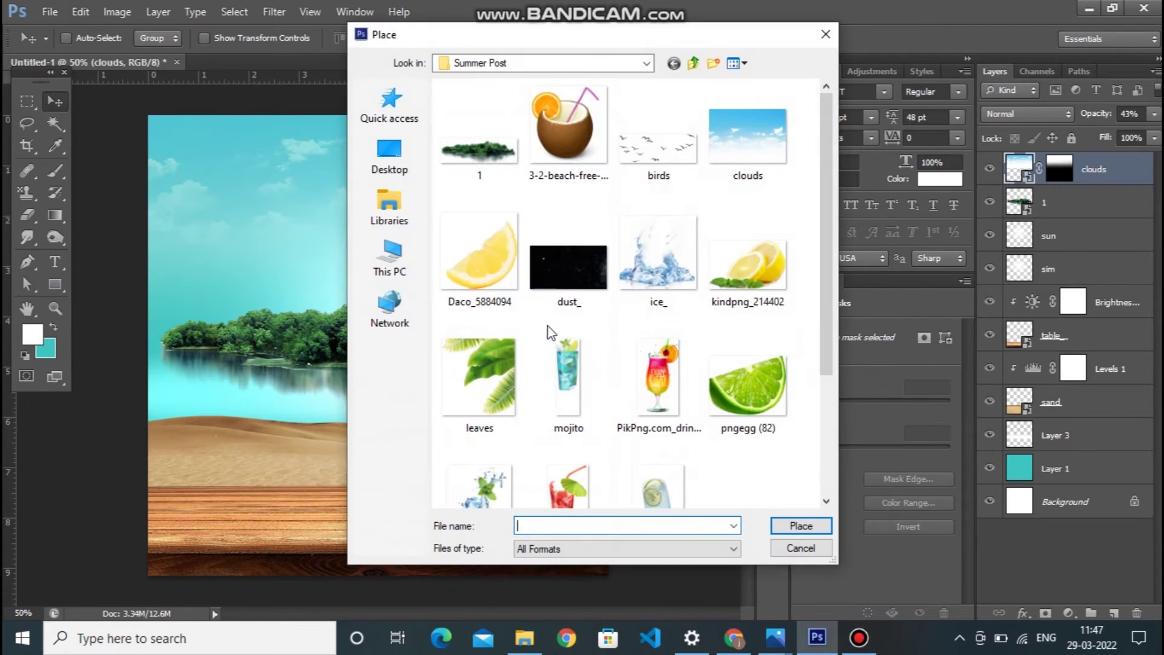
left_click(658, 257)
left_click(809, 526)
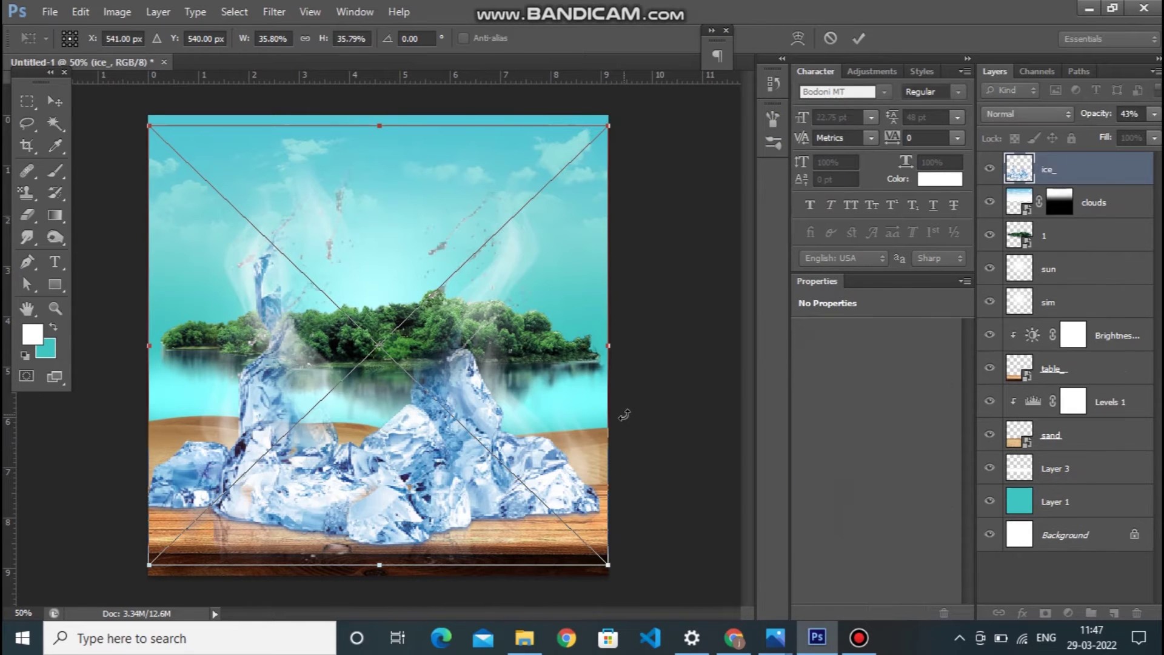
left_click_drag(146, 125, 218, 192)
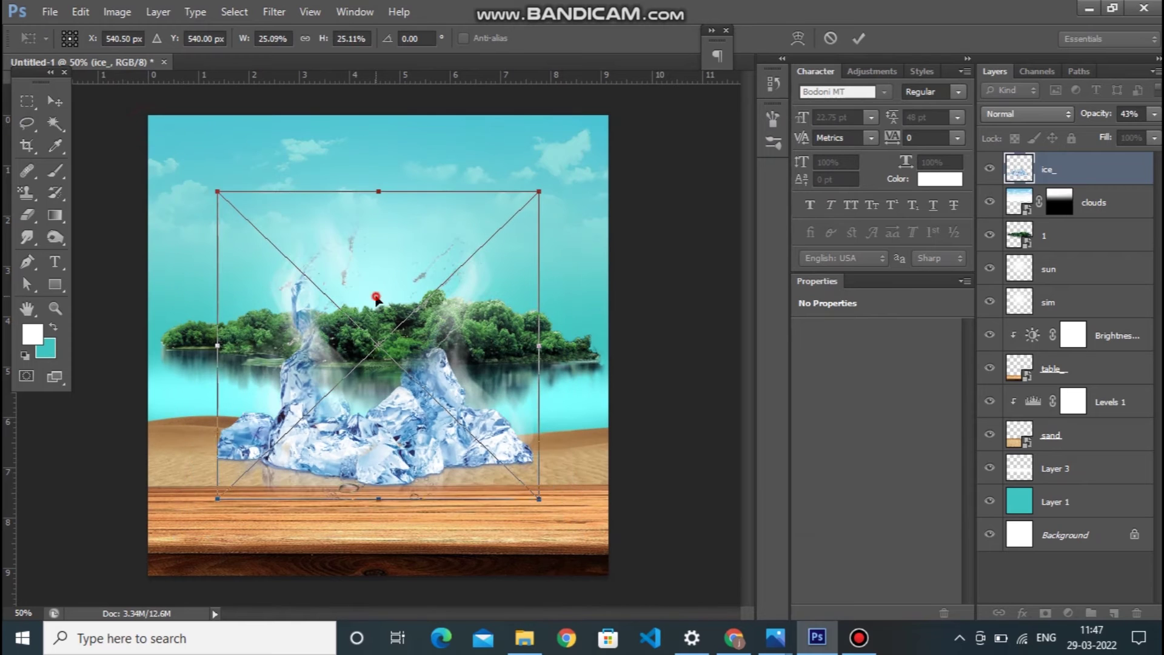
left_click_drag(376, 297, 389, 359)
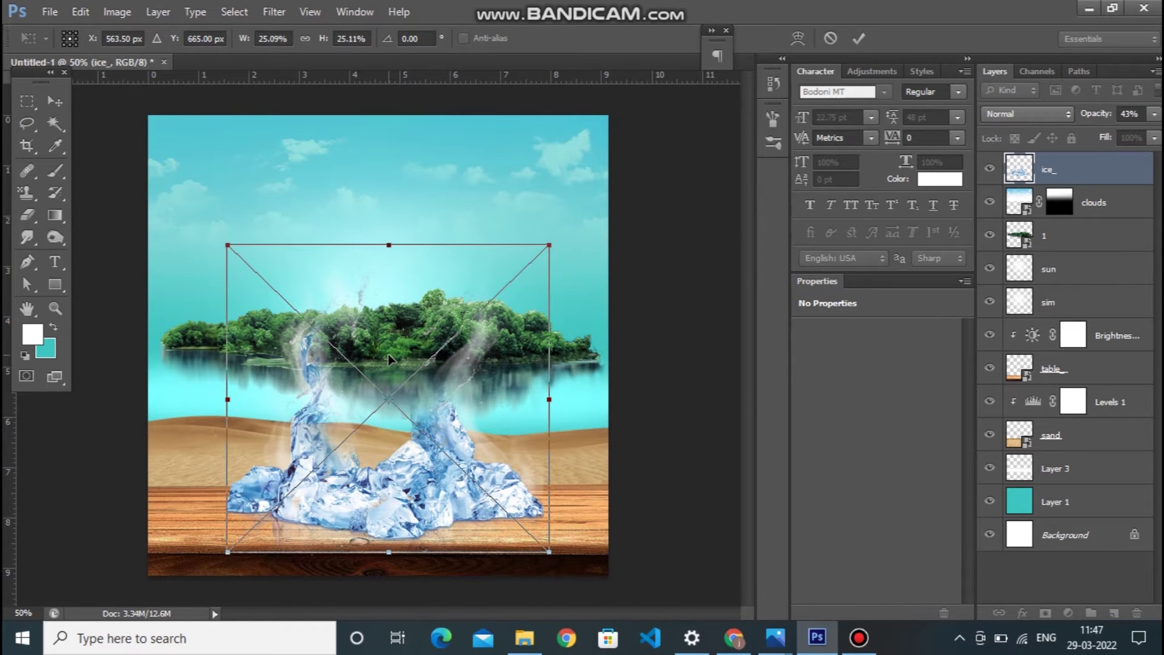
key("Return")
scroll(389, 359, "up", 1)
scroll(389, 359, "up", 1)
scroll(389, 359, "down", 1)
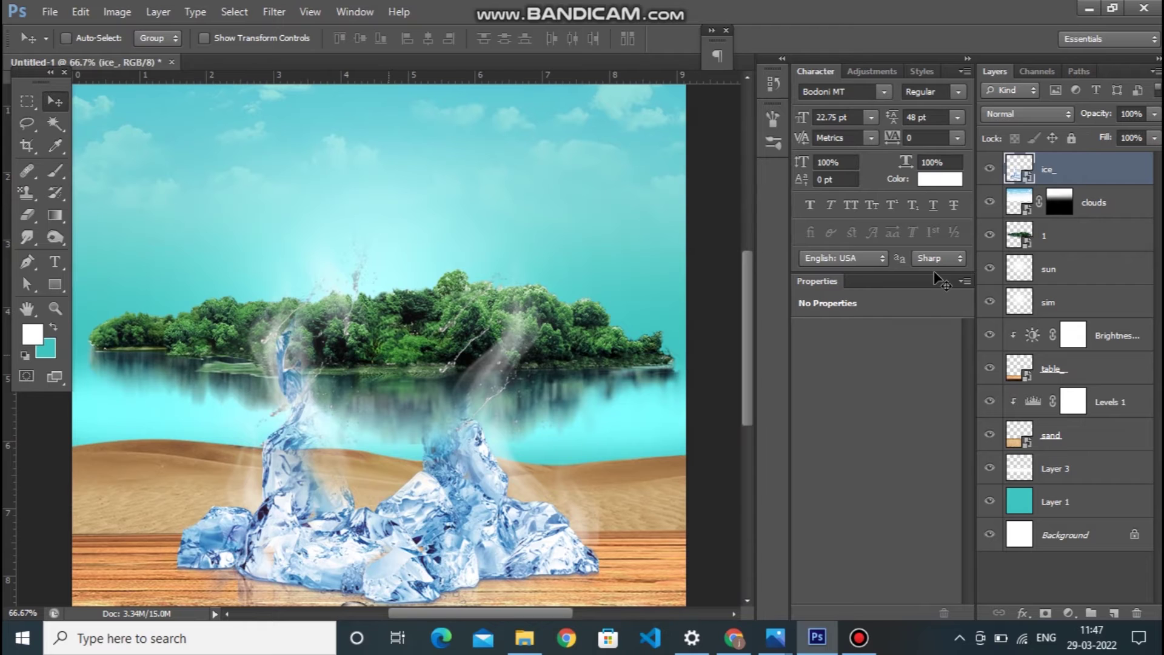
left_click(50, 12)
left_click(682, 246)
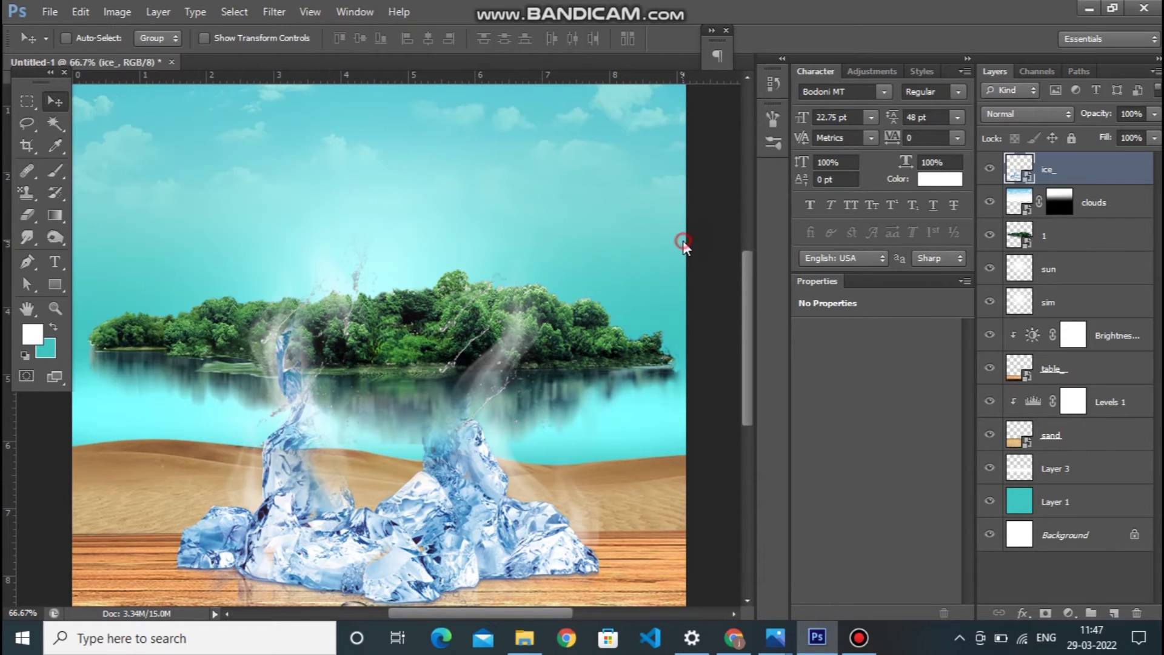
Select the clouds layer and place the mojito image again.
left_click(1130, 205)
left_click(49, 12)
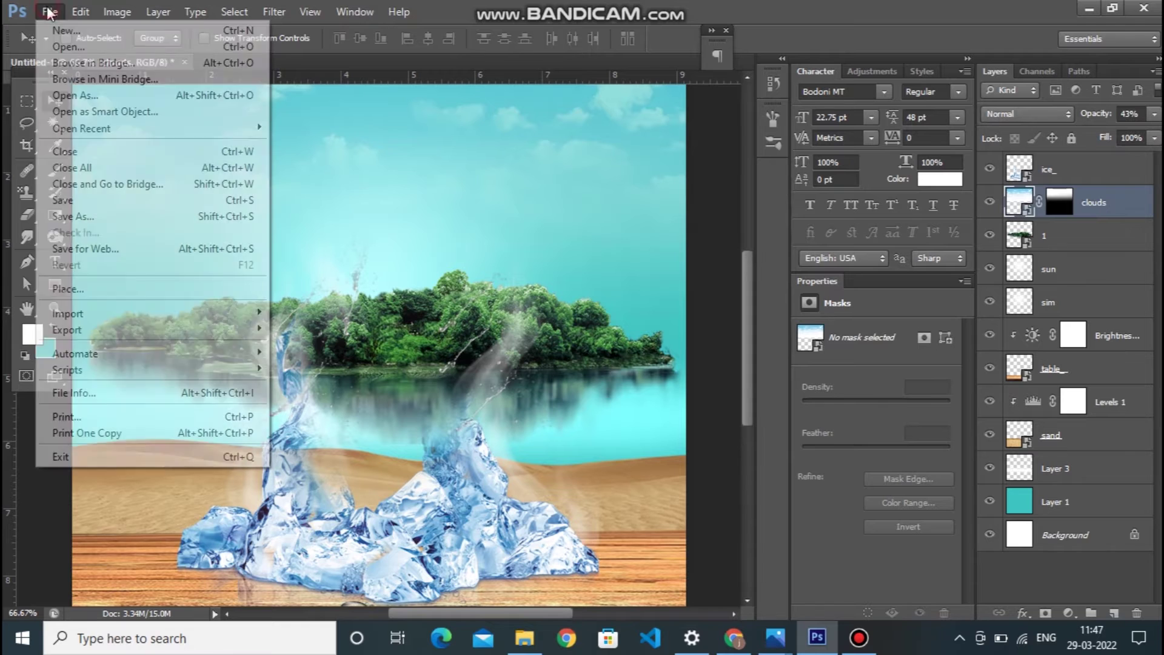
left_click(68, 289)
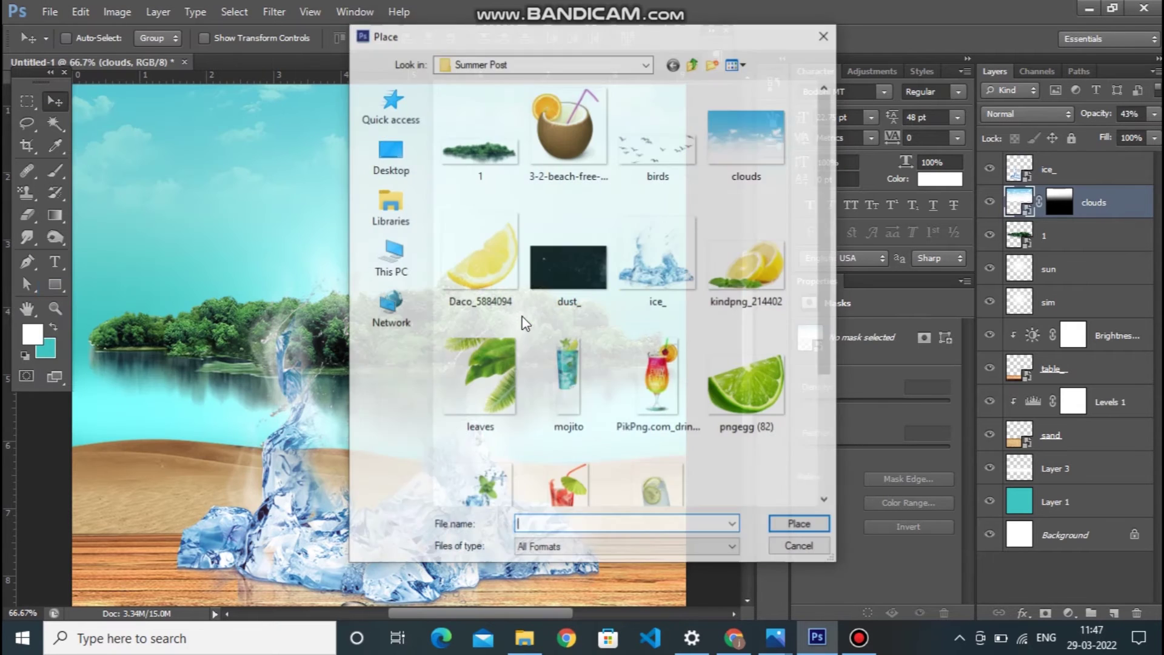
left_click(569, 382)
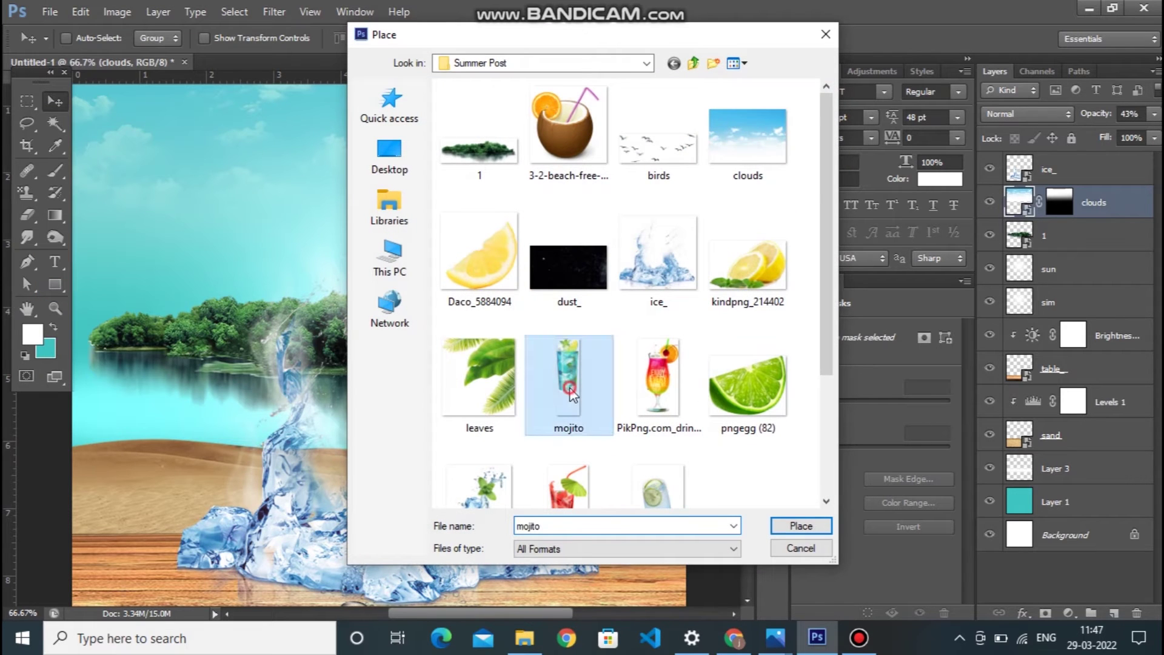
left_click(806, 526)
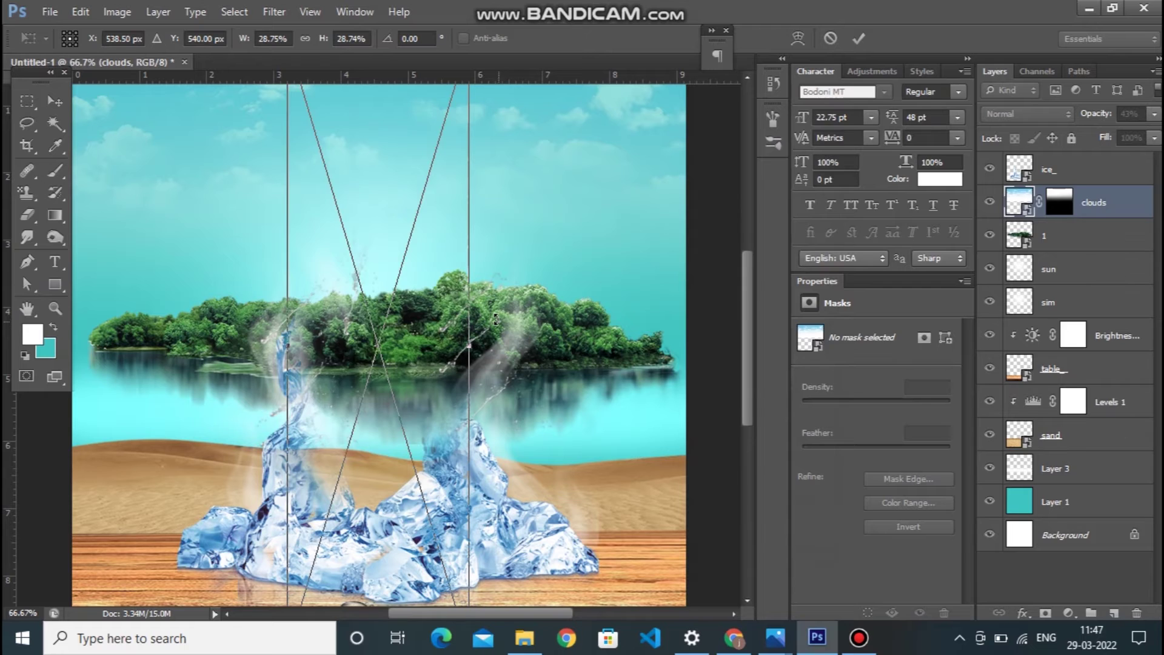
Move the resized mojito glass down into the ice chunks and apply the transform.
left_click(430, 268)
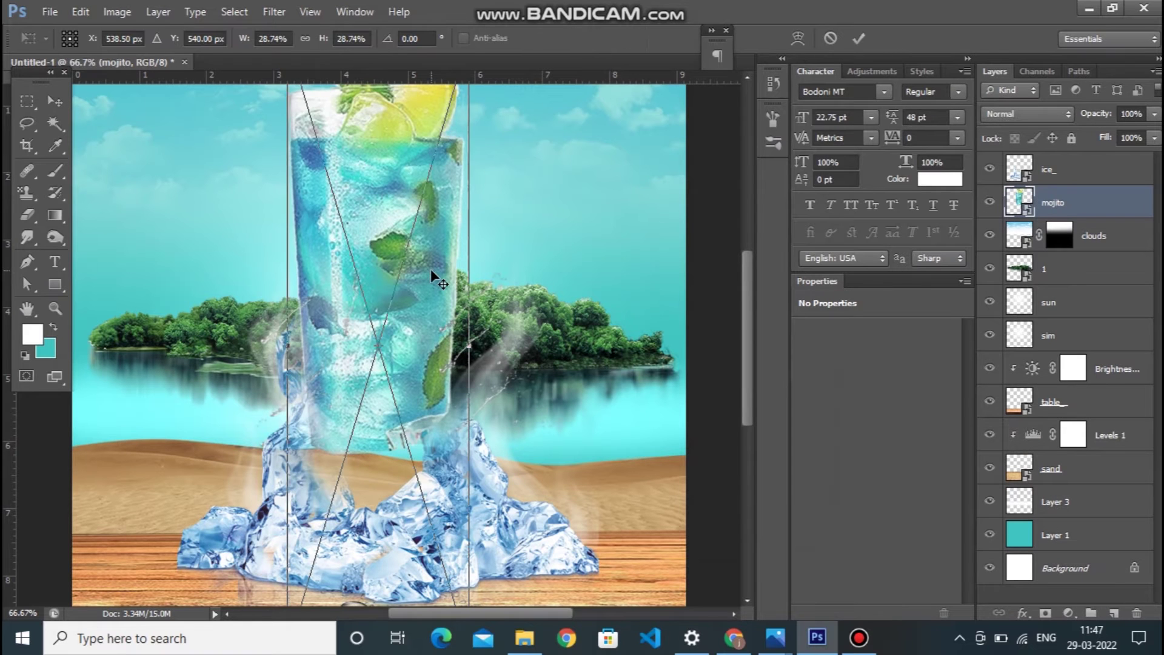
left_click_drag(432, 306, 438, 393)
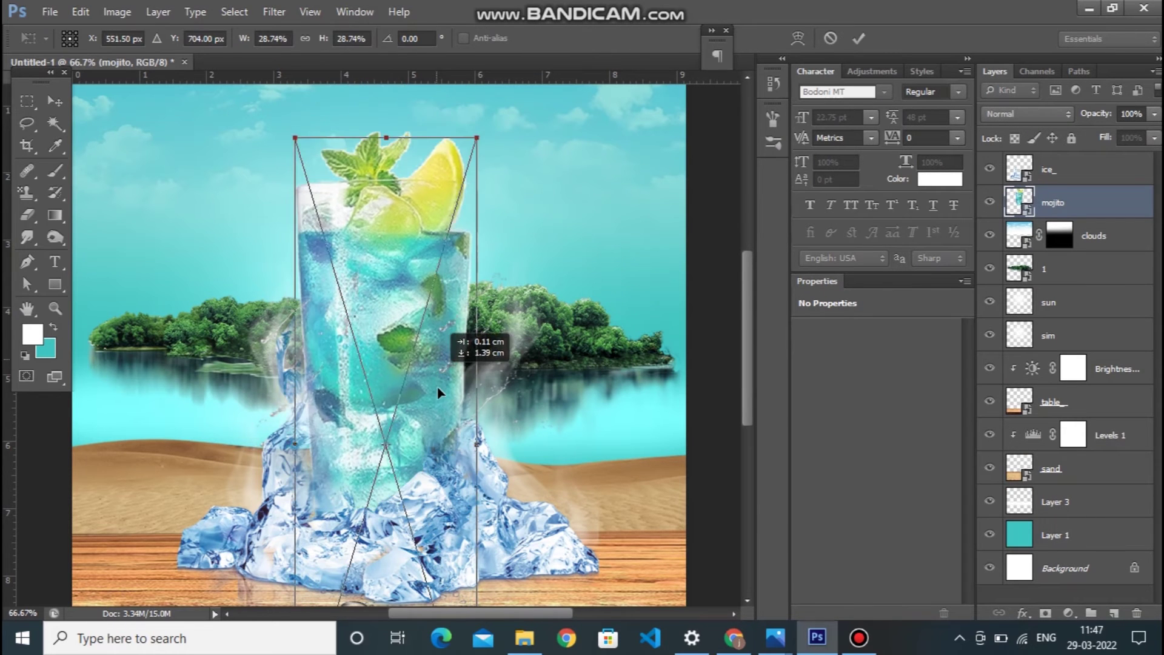
scroll(438, 393, "down", 1)
scroll(437, 393, "down", 1)
scroll(437, 393, "down", 1)
scroll(438, 393, "up", 1)
scroll(438, 389, "up", 1)
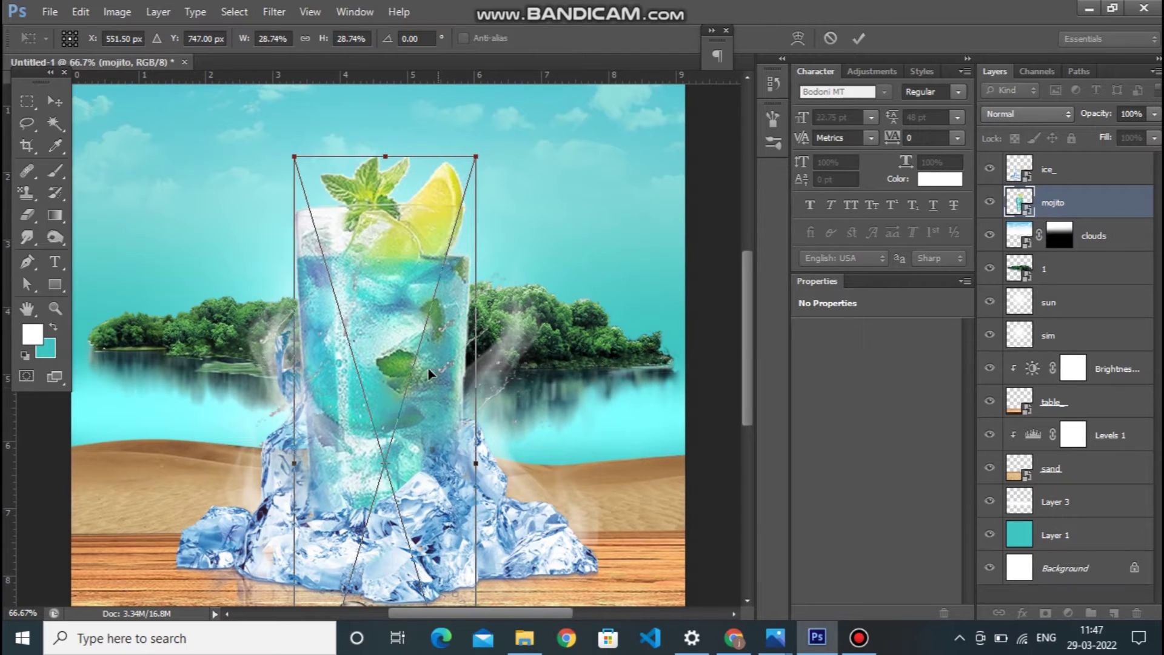
left_click_drag(450, 366, 448, 380)
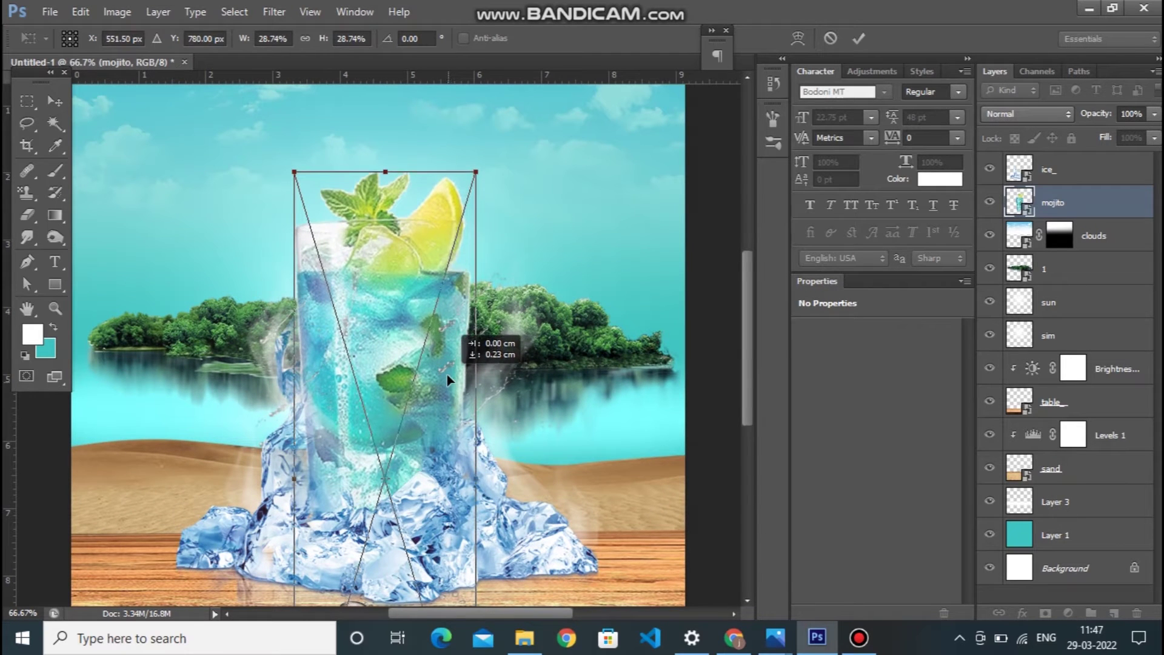
key("Return")
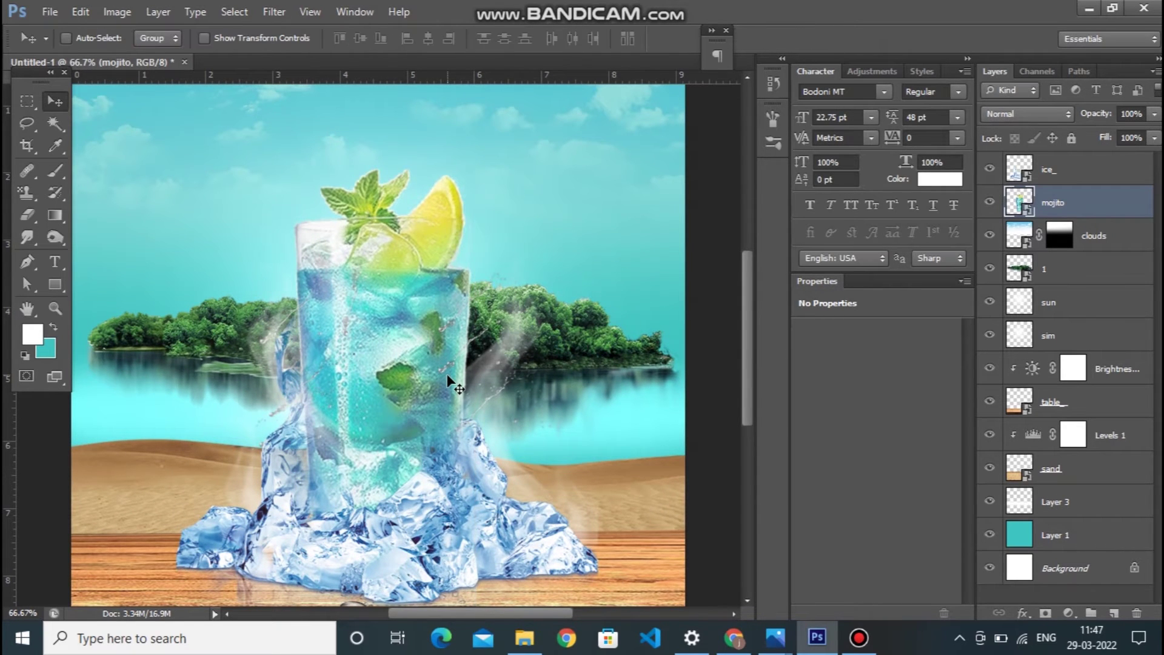
Scroll and pan the view to review the glass standing on the ice.
scroll(448, 380, "down", 1)
scroll(448, 381, "down", 1)
scroll(448, 380, "up", 1)
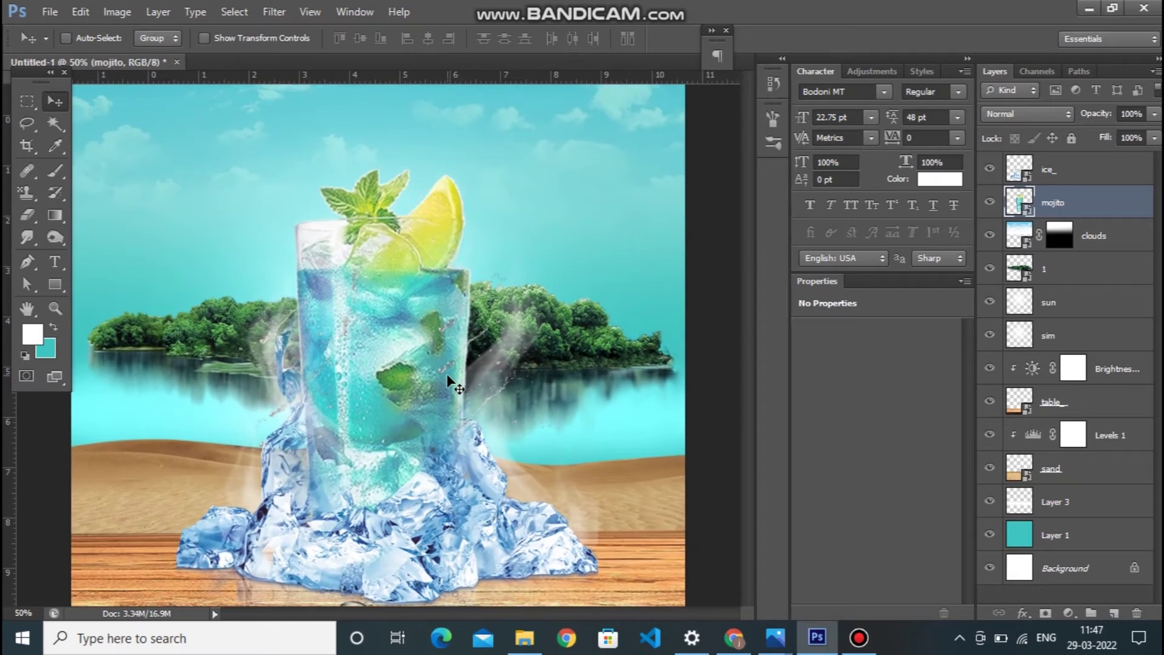
scroll(447, 381, "up", 1)
scroll(448, 381, "up", 1)
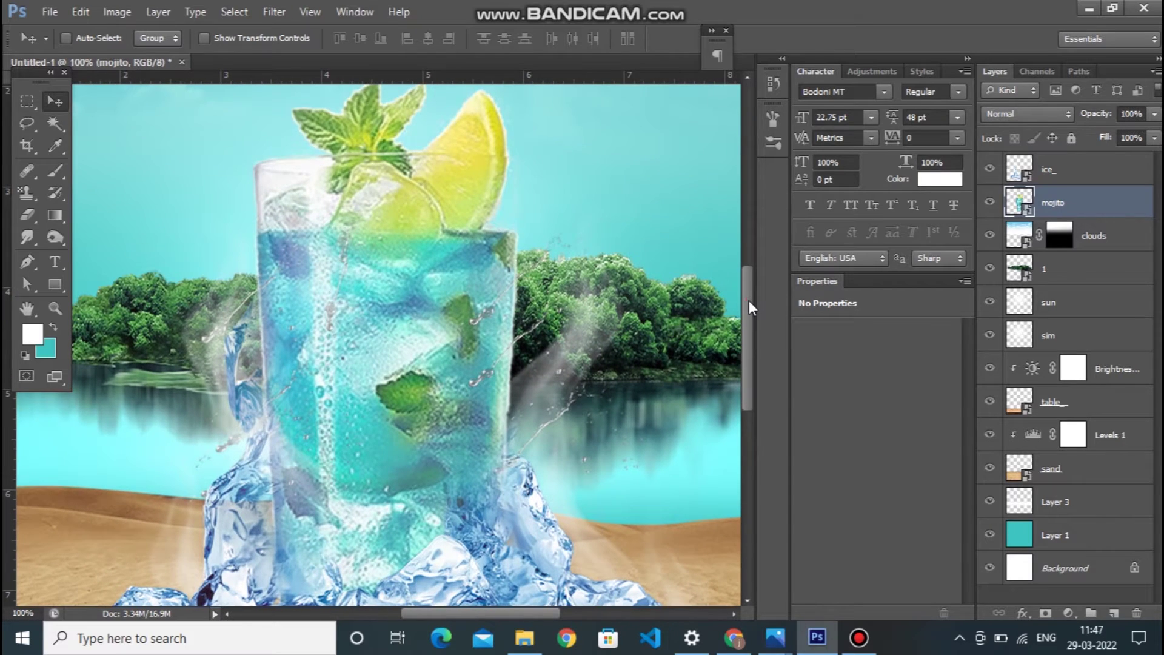
left_click_drag(748, 295, 752, 341)
scroll(751, 340, "down", 1)
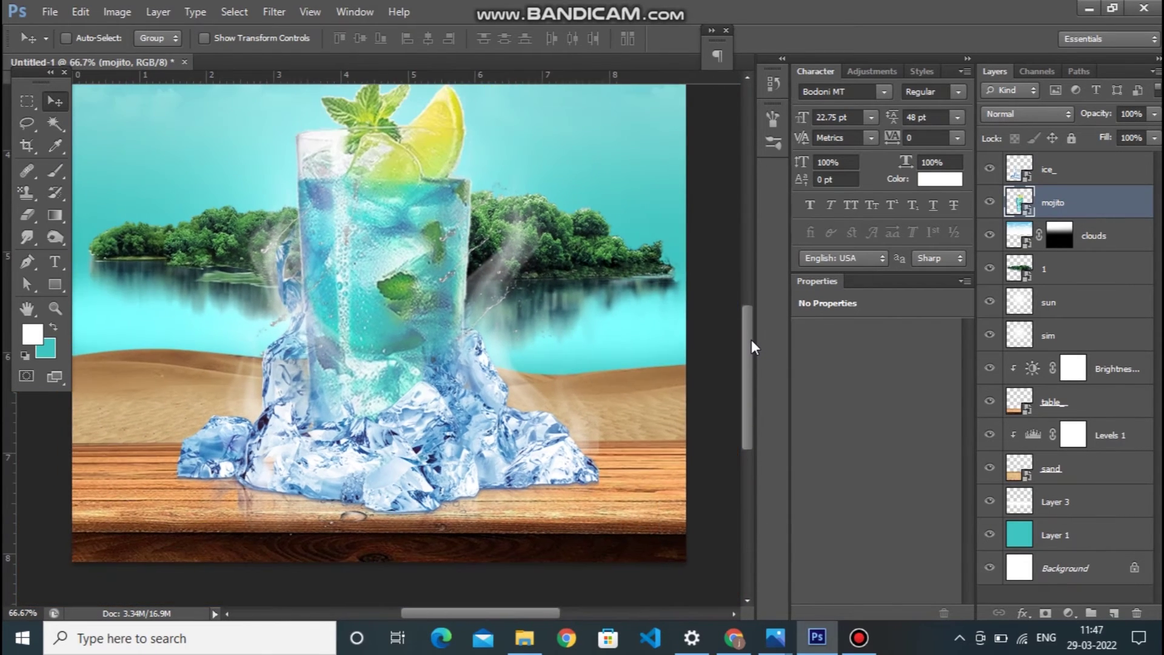
scroll(751, 340, "down", 1)
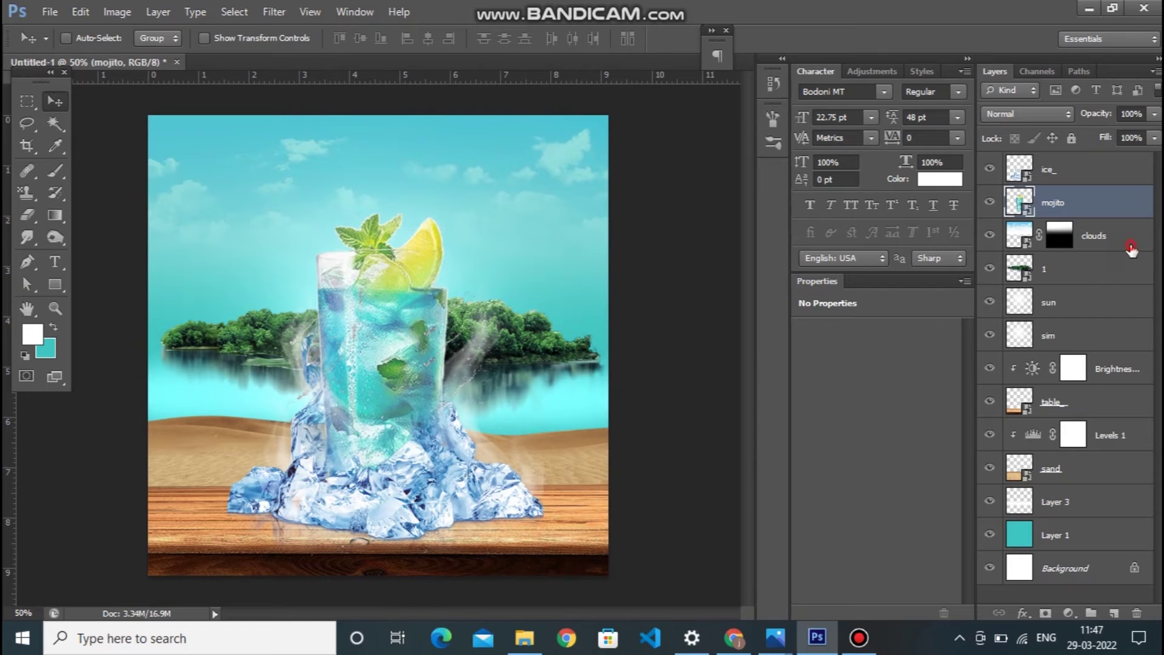
Place the Daco_5884094 lemon image above the clouds layer.
left_click(1131, 248)
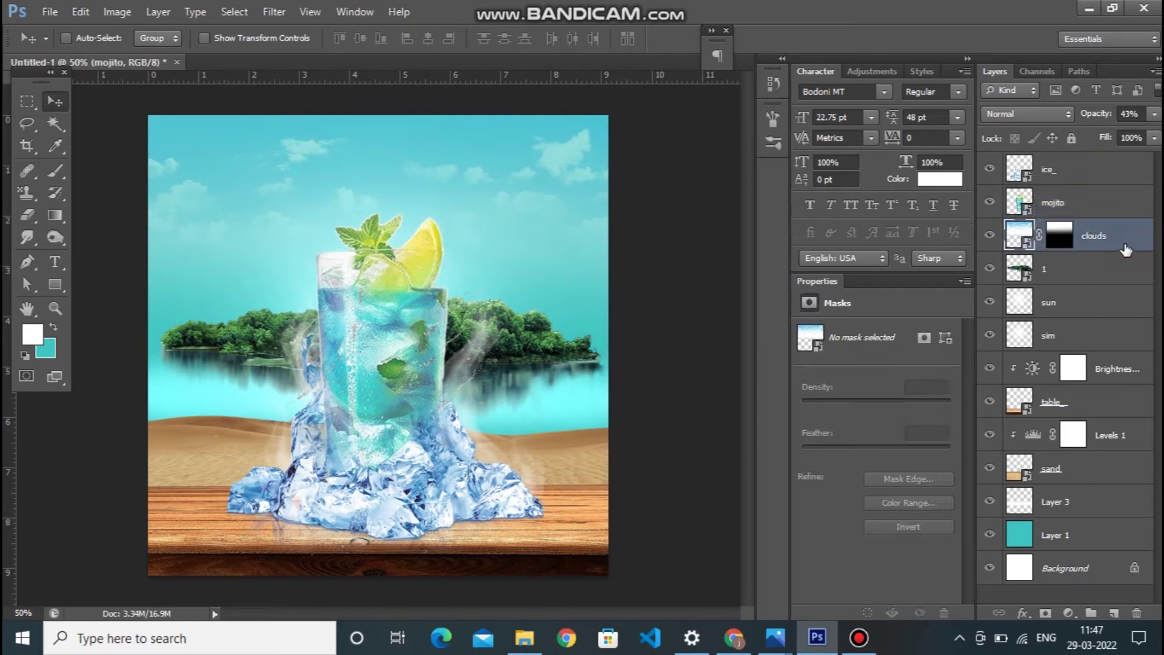
left_click(1102, 182)
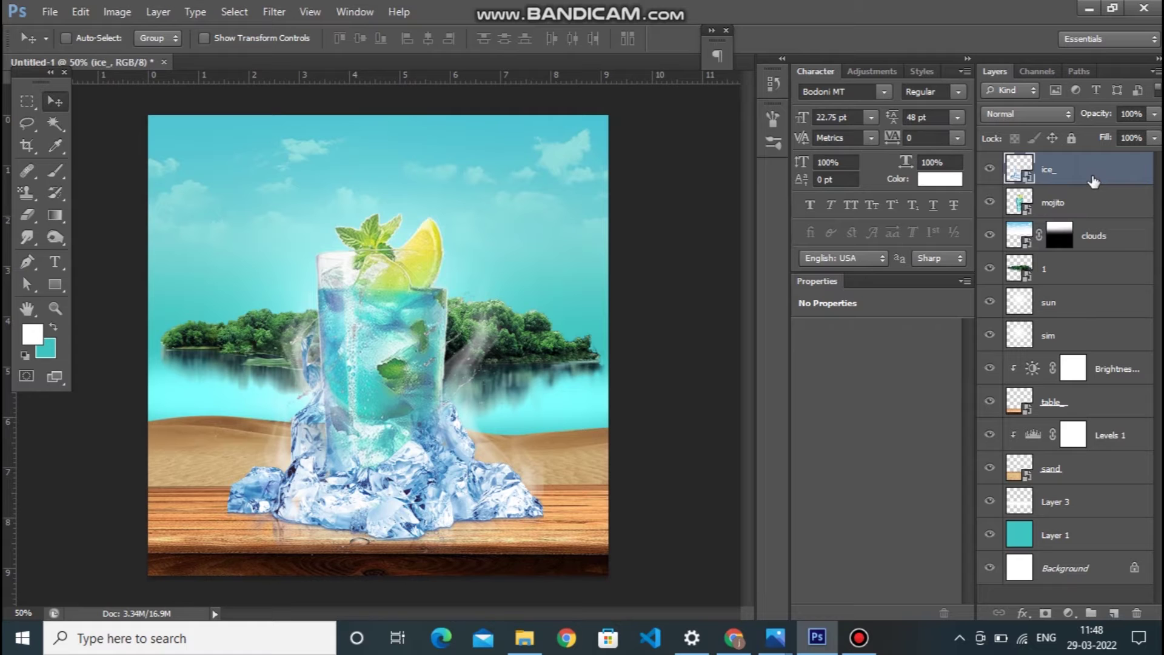
left_click(1110, 230)
left_click(55, 11)
left_click(55, 14)
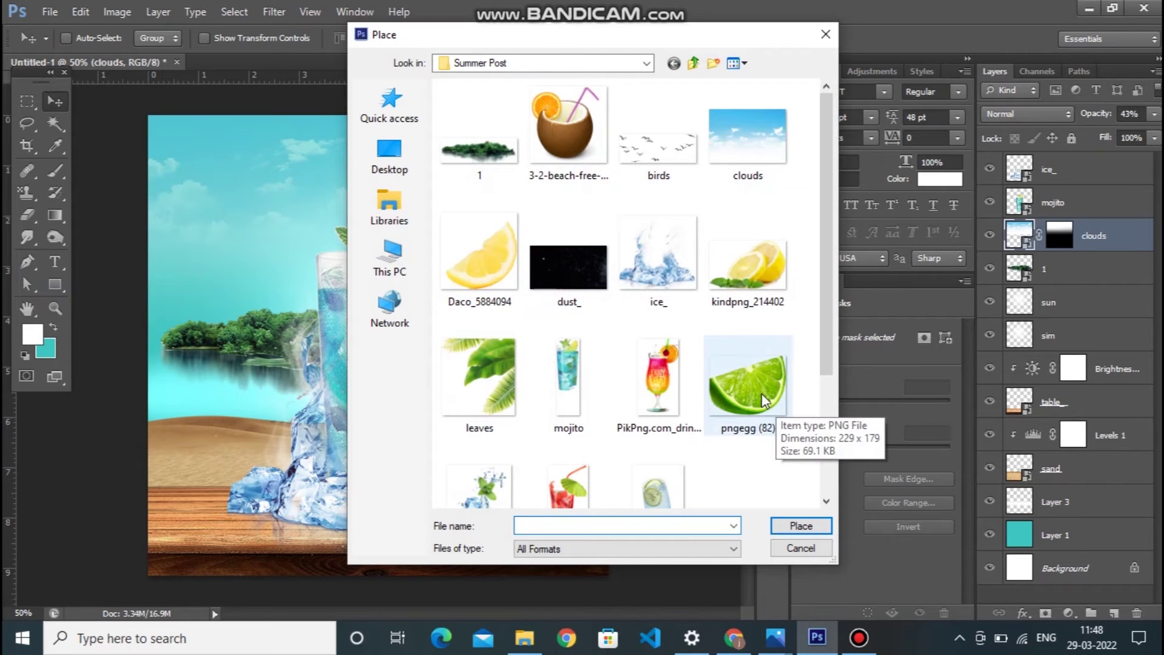
left_click(460, 255)
left_click(782, 525)
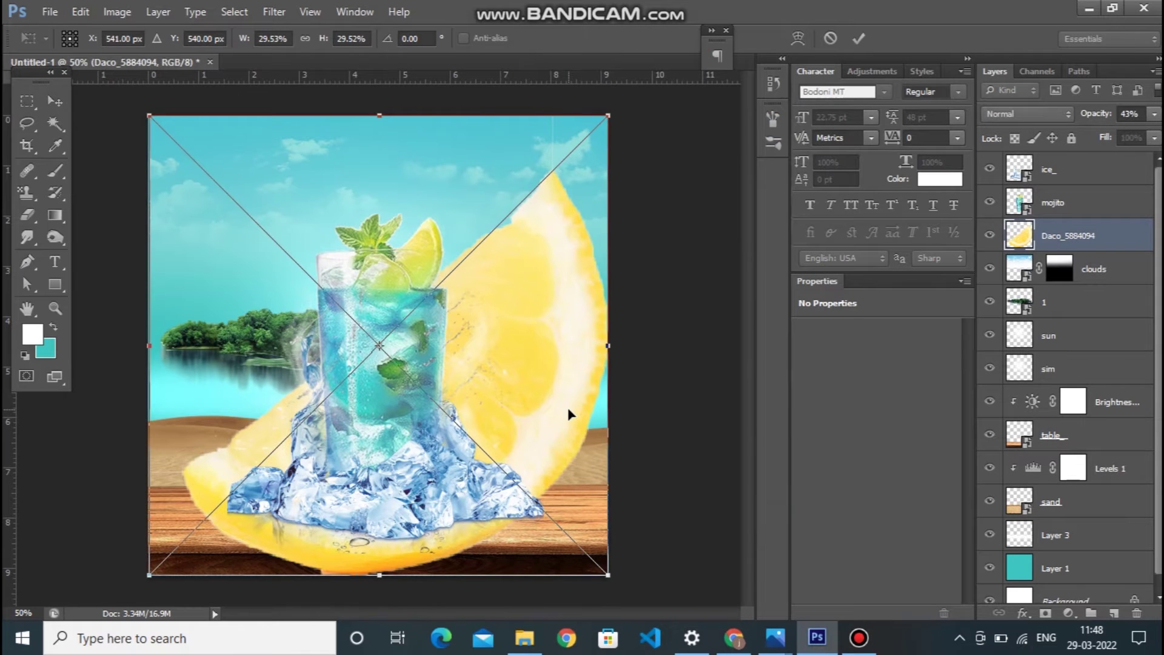
key("Return")
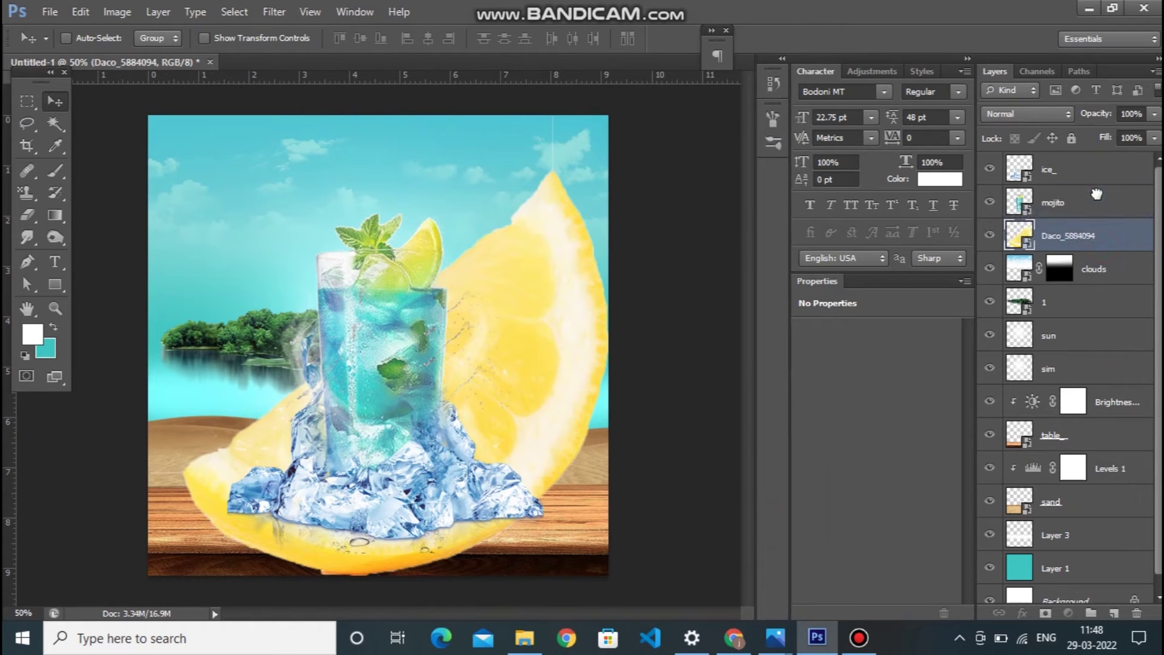
Move the lemon layer above the mojito and shrink the tilted lemon into the glass.
left_click_drag(1099, 228, 1097, 188)
key("ctrl+t")
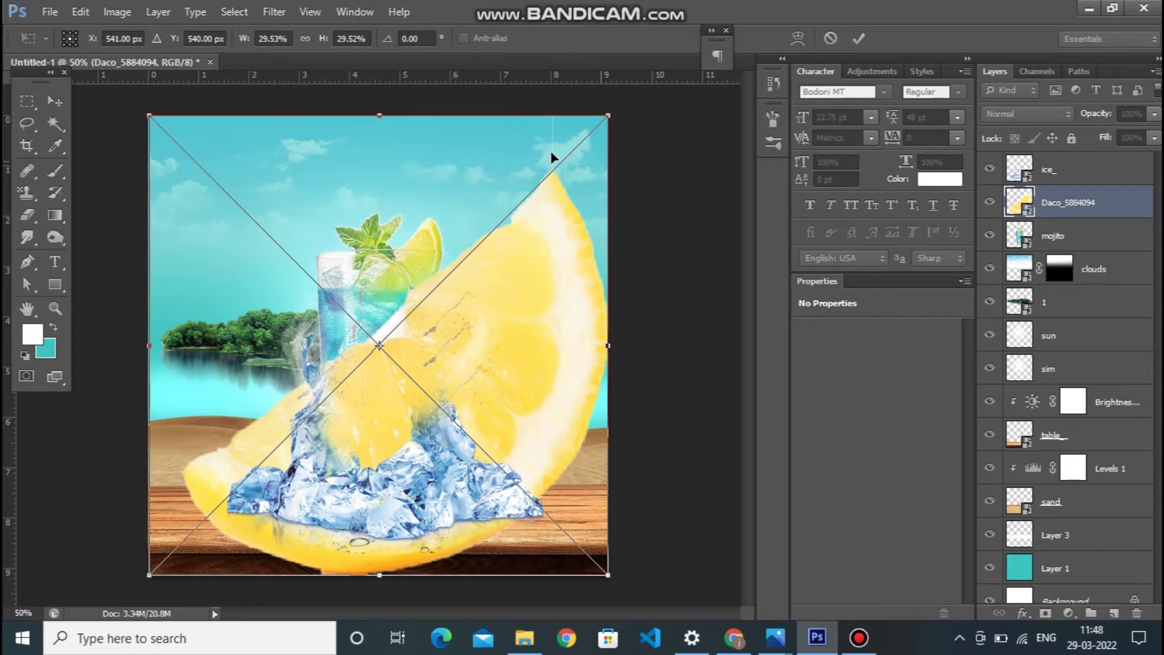
left_click_drag(151, 116, 354, 319)
mouse_move(400, 351)
left_mouse_down()
mouse_move(409, 427)
mouse_move(430, 389)
left_mouse_up()
key("Return")
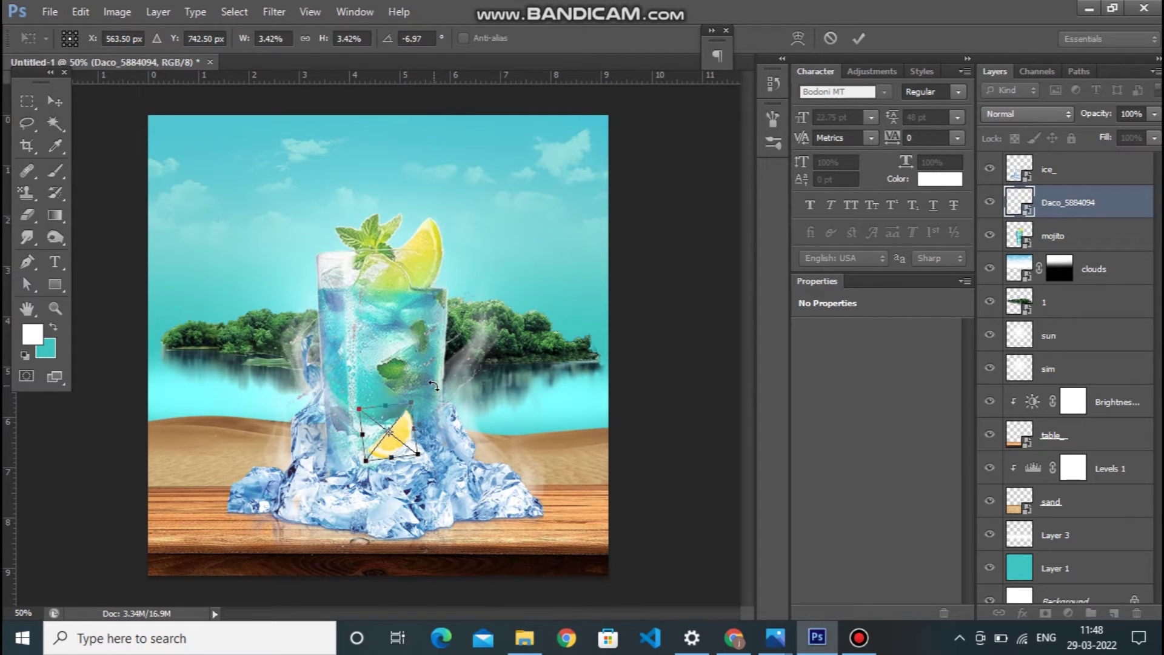
Fine-tune the lemon slice's position at the bottom of the glass.
left_click_drag(402, 425, 408, 436)
key("ctrl+plus")
key("ctrl+plus")
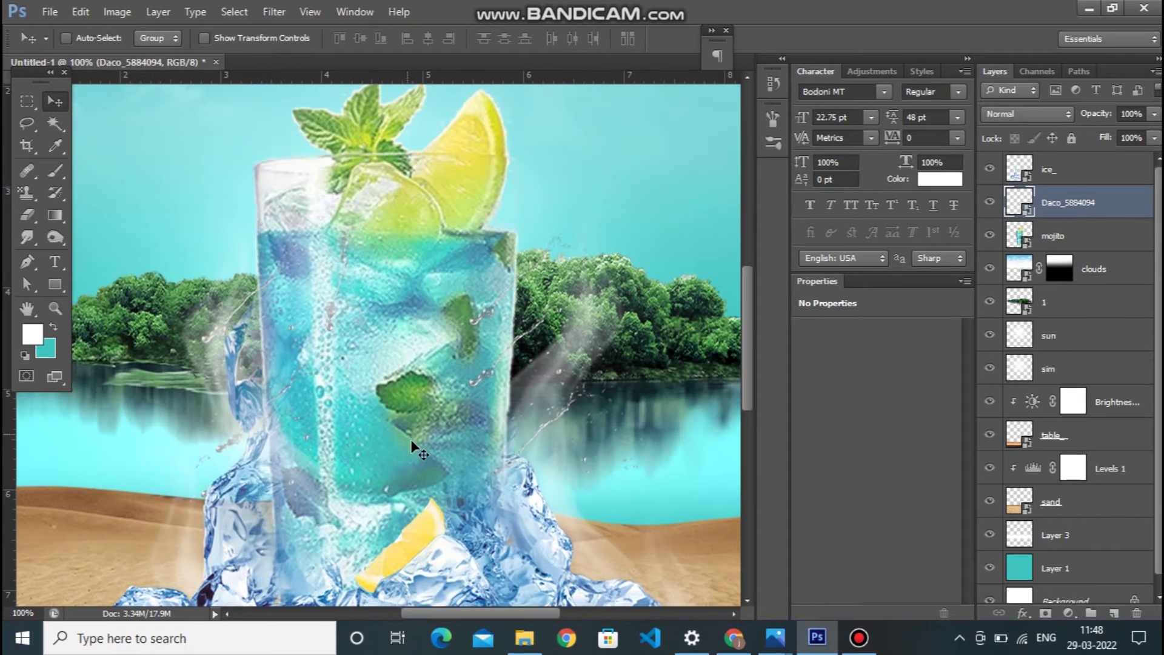
left_click_drag(442, 542, 436, 547)
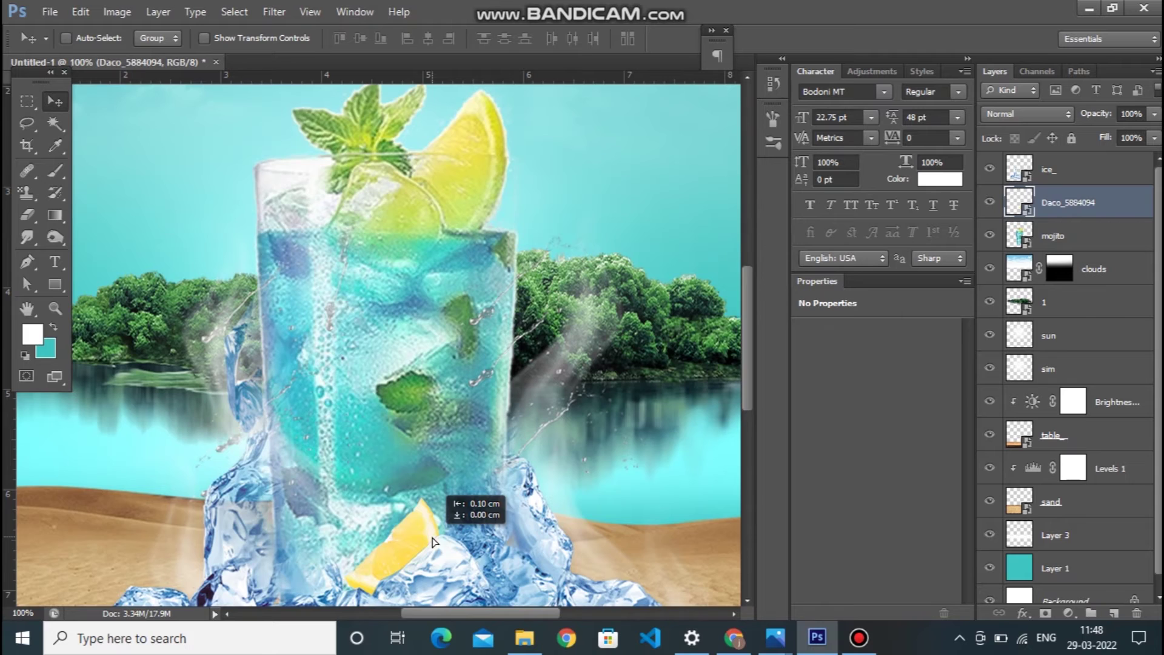
left_click_drag(435, 547, 434, 545)
key("ctrl+minus")
key("ctrl+t")
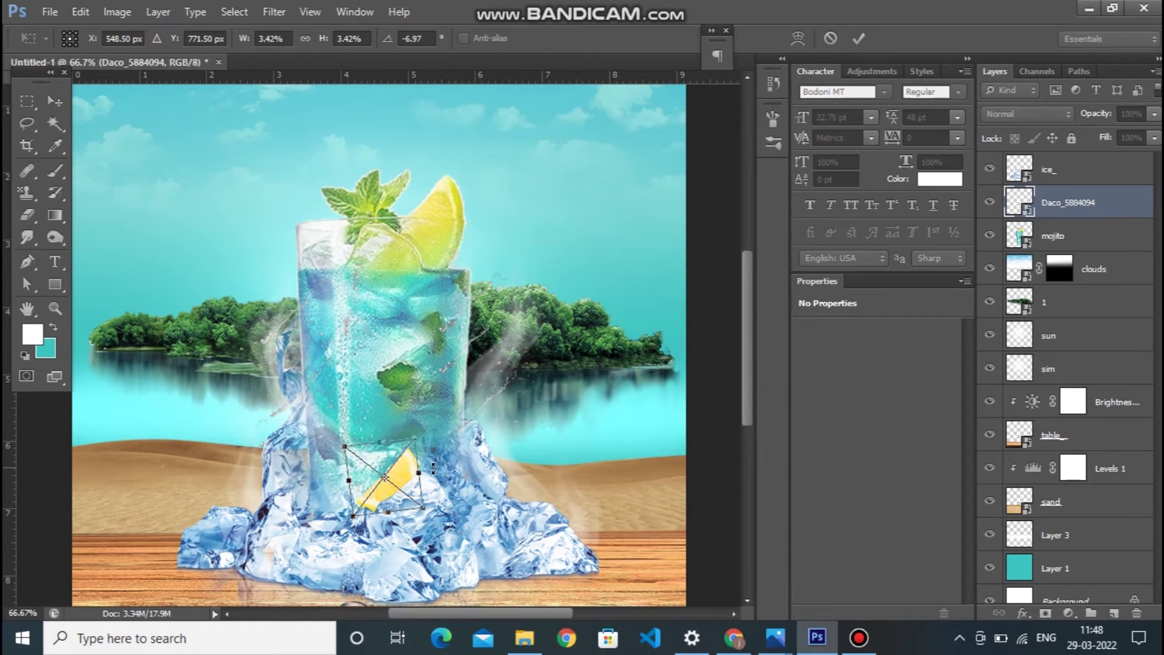
Flip the lemon slice vertically and shift it left into the ice.
right_click(413, 477)
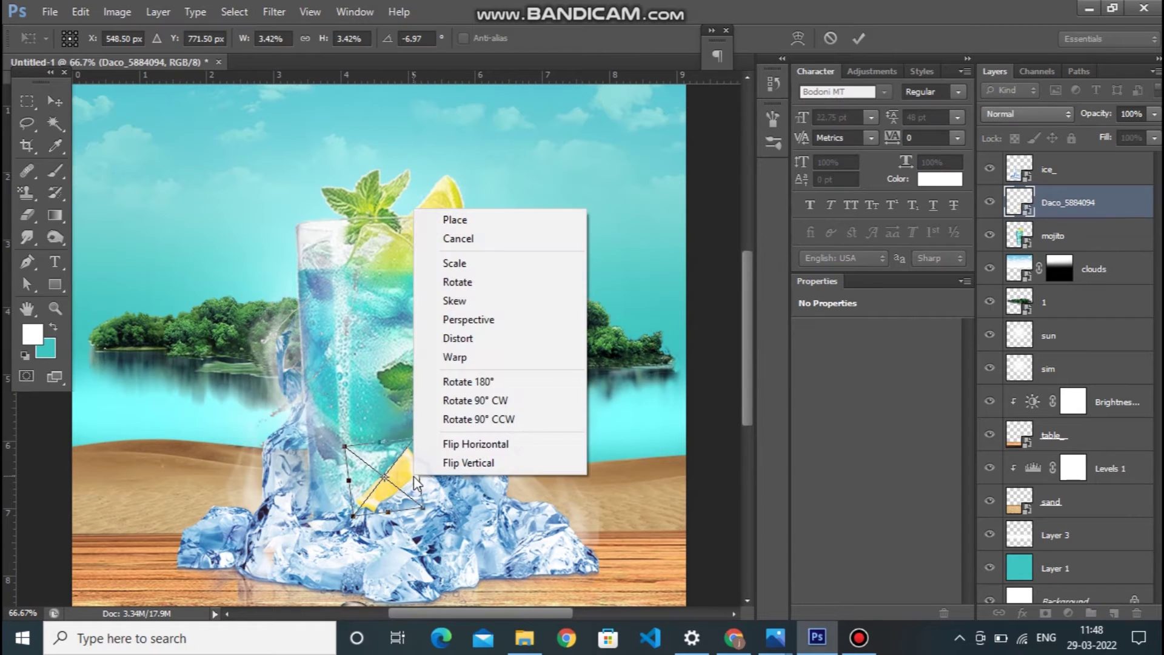
left_click(479, 462)
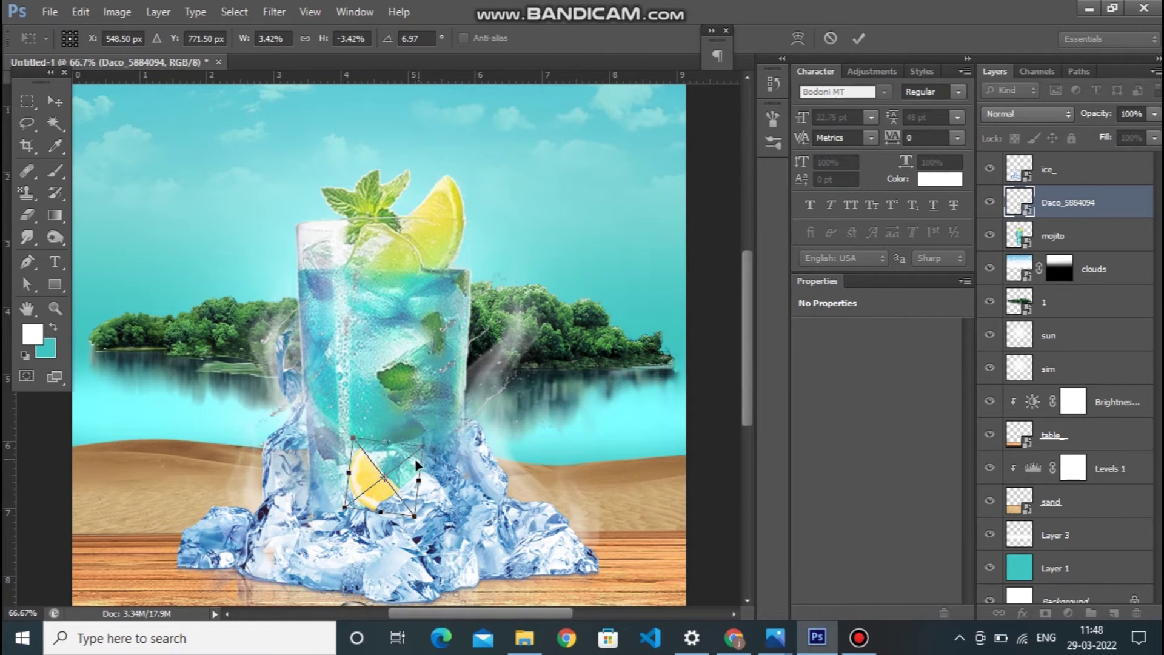
left_click_drag(412, 466, 374, 462)
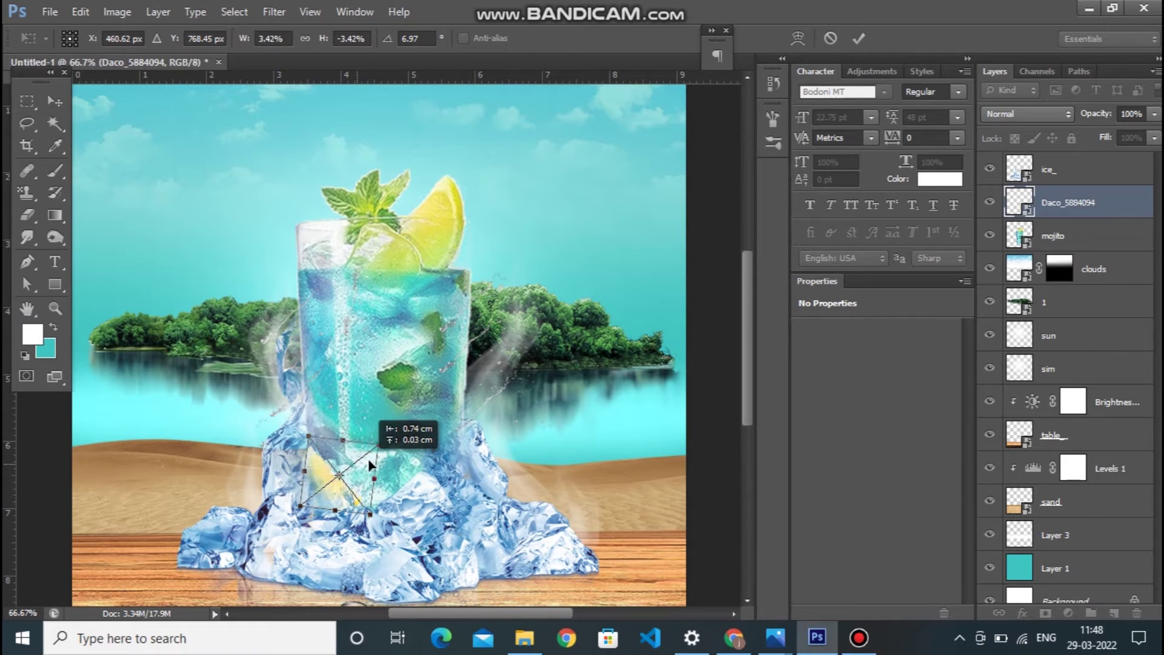
key("Return")
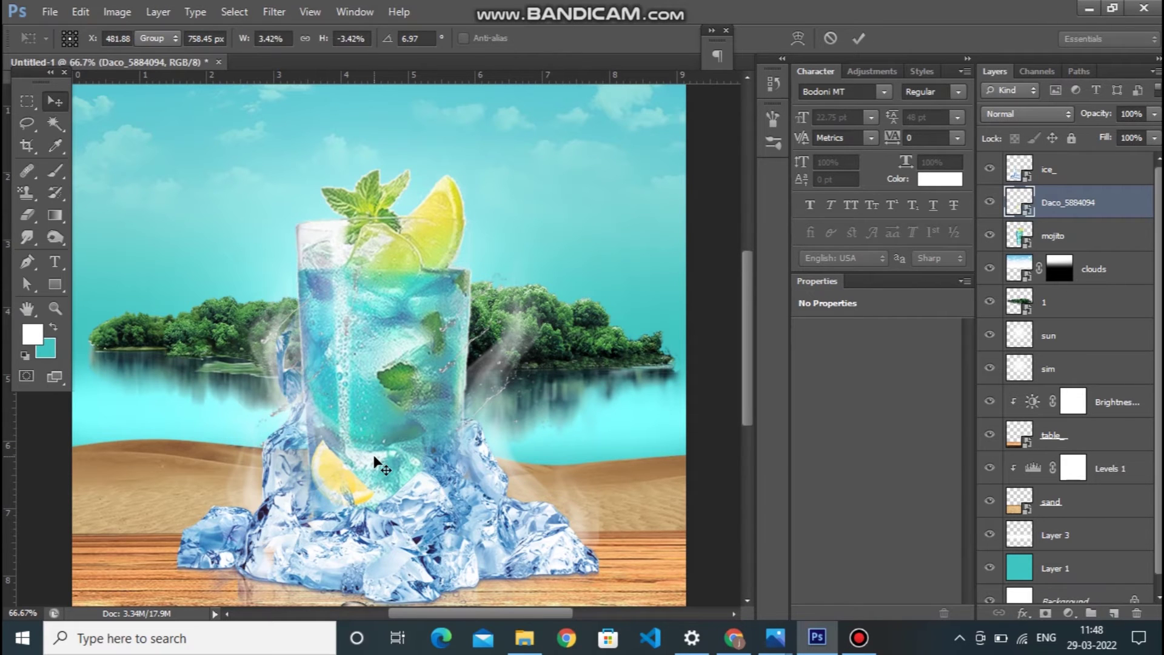
Nudge the lemon slice lower and enlarge it slightly to about 3.8%.
key("ctrl+plus")
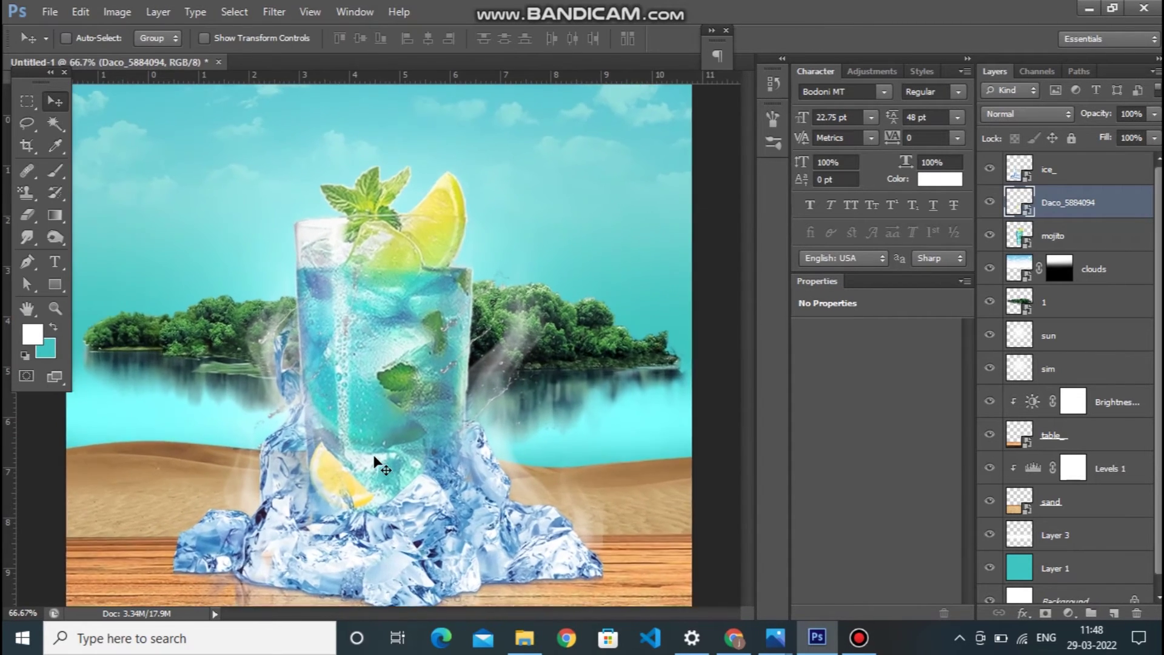
left_click_drag(310, 528, 325, 545)
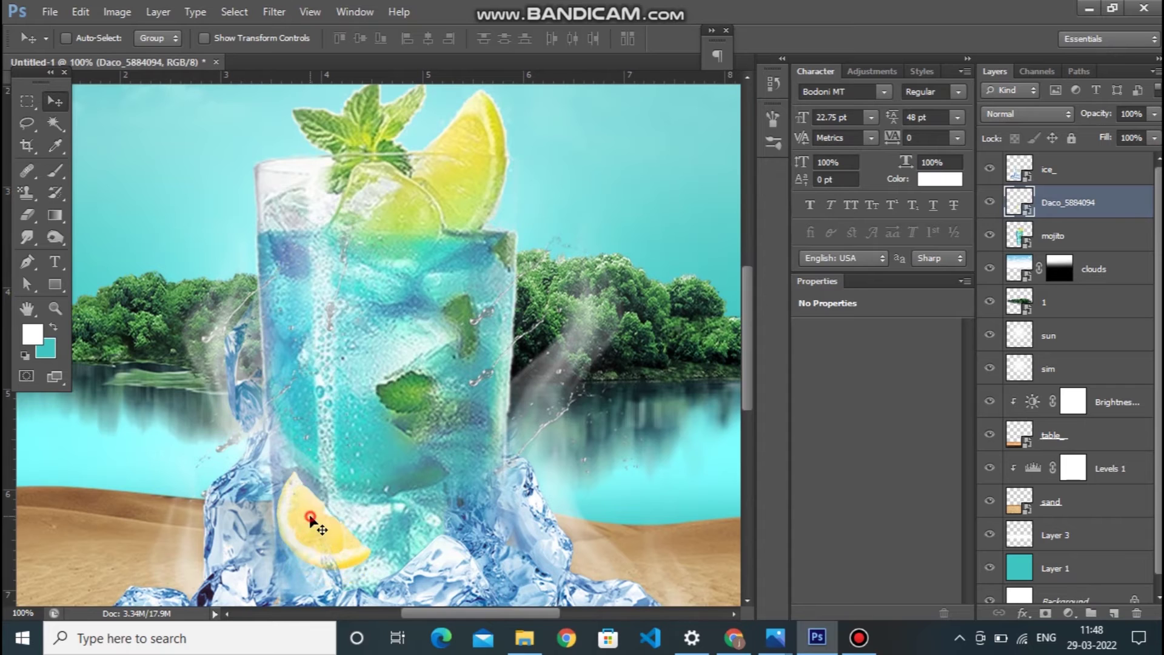
key("ctrl+t")
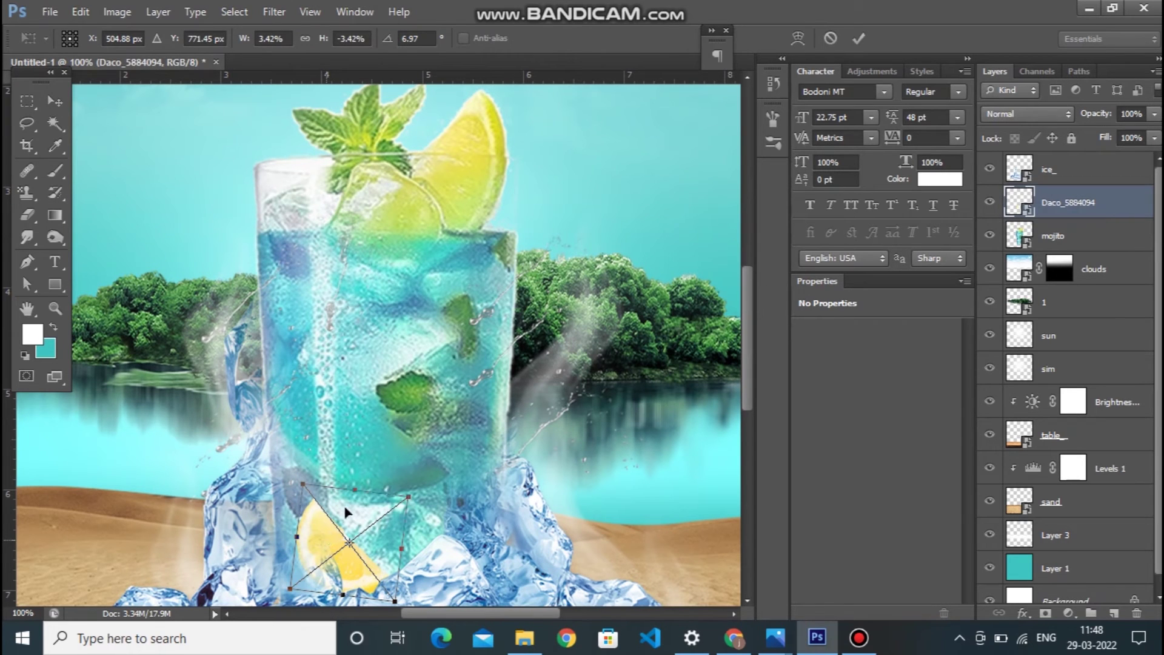
left_click_drag(403, 501, 409, 495)
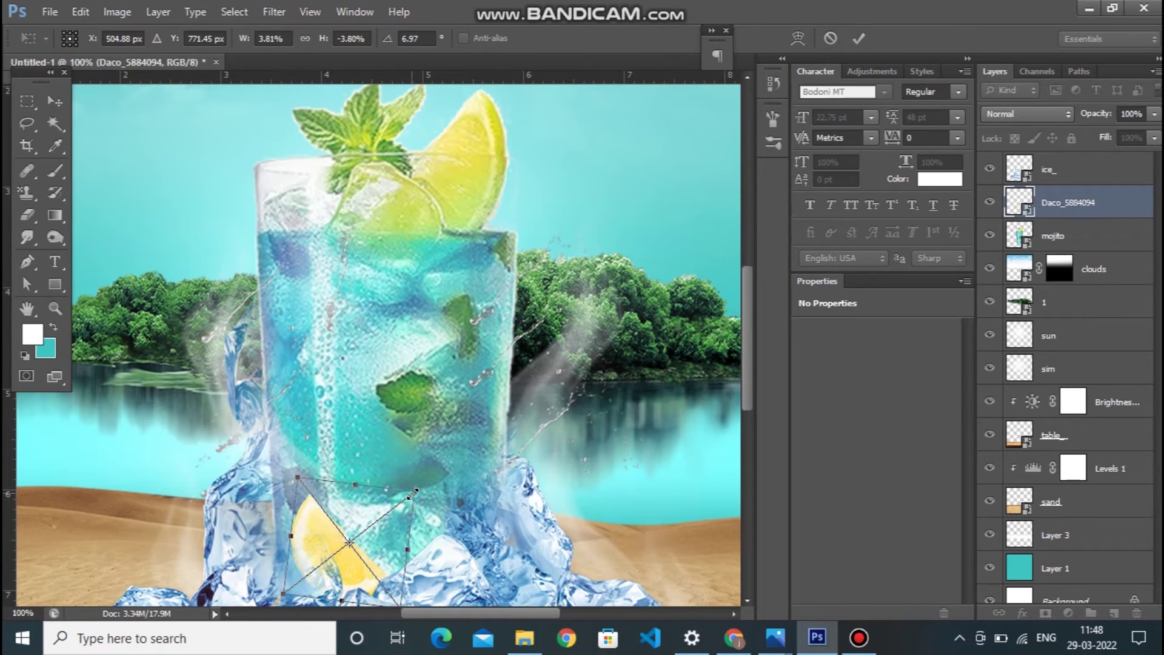
key("Return")
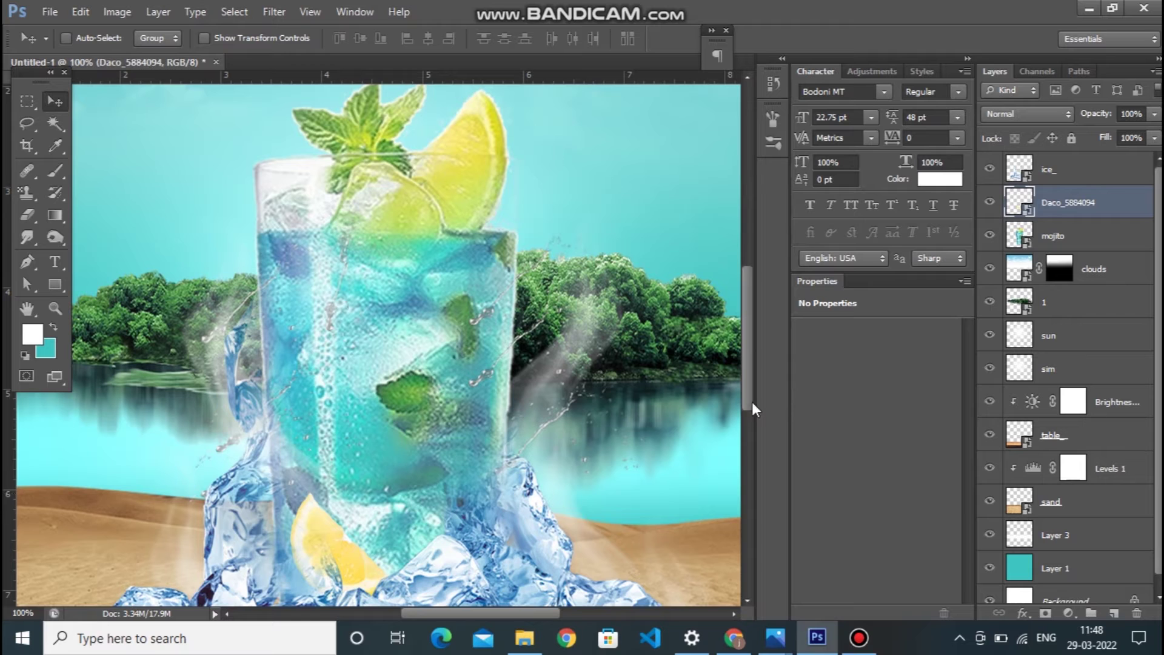
left_click_drag(750, 397, 752, 428)
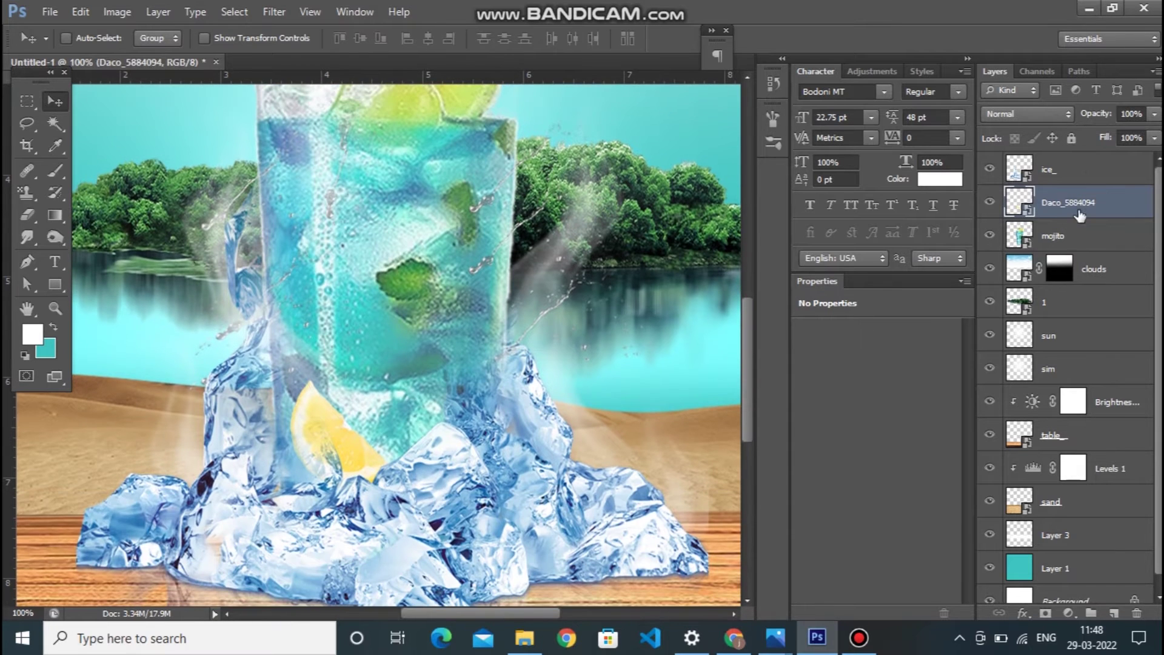
left_click(1077, 234)
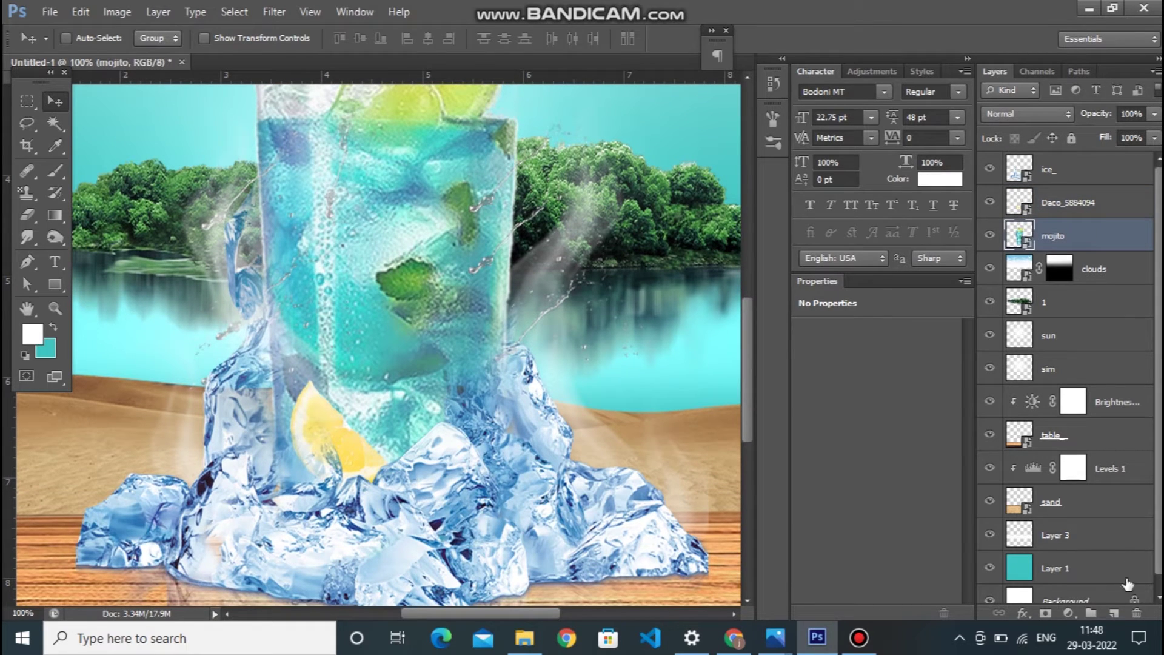
On new Layer 4, paint a black size-60 brush shadow beside the lemon at 49% opacity.
left_click(1118, 612)
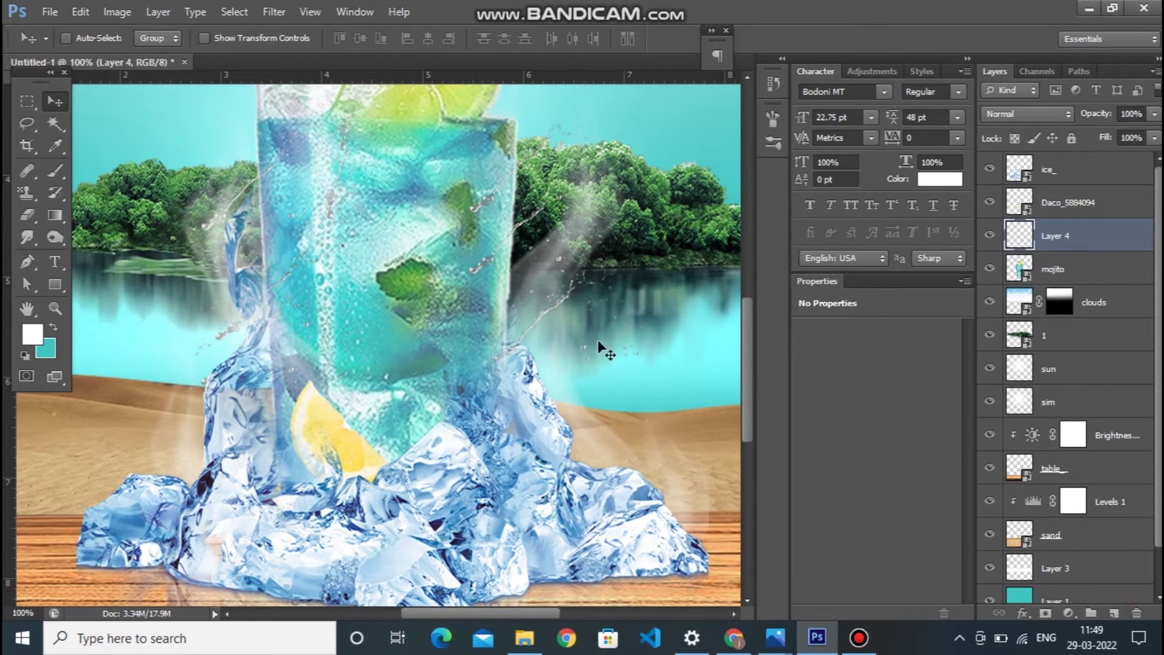
left_click(60, 175)
key("d")
key("bracketleft")
key("bracketleft")
key("bracketleft")
left_click_drag(311, 388, 366, 462)
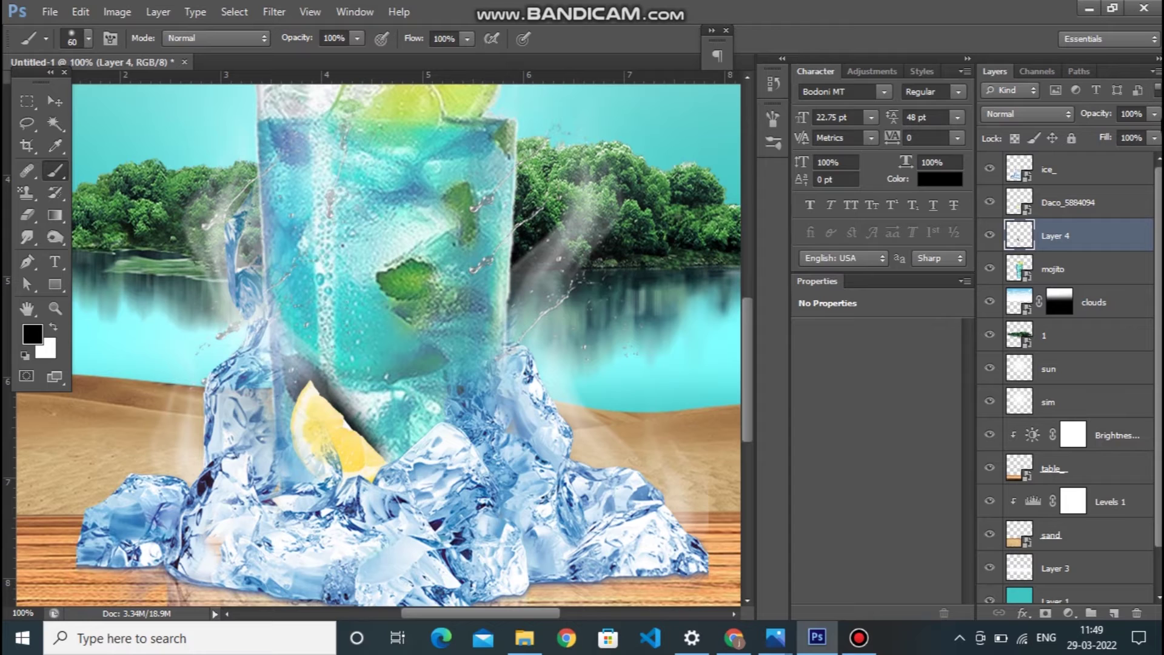
left_click(1155, 115)
left_click(1118, 135)
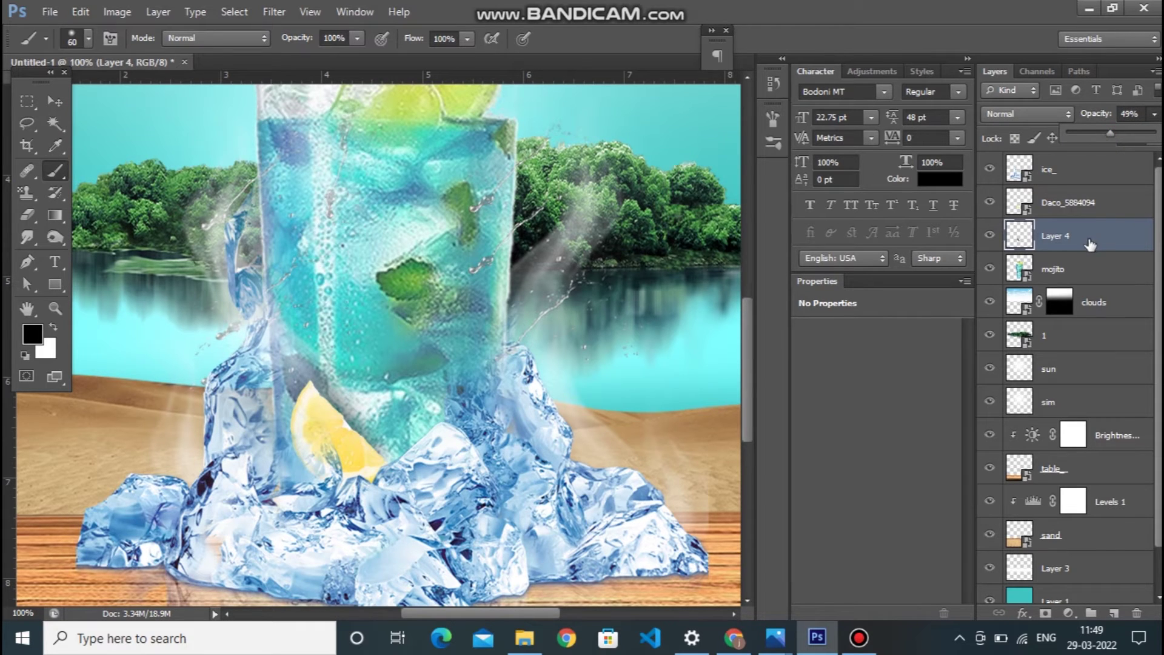
left_click(1084, 206)
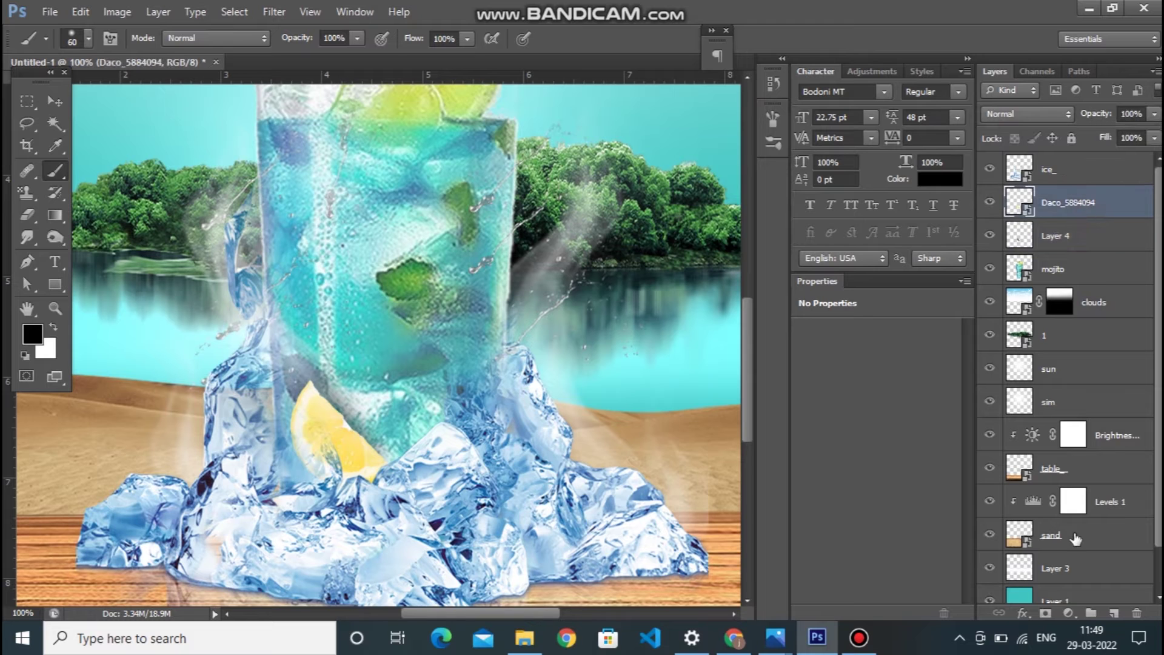
Add a Curves layer clipped to the lemon slice, pulling the RGB curve down to darken it.
left_click(1061, 614)
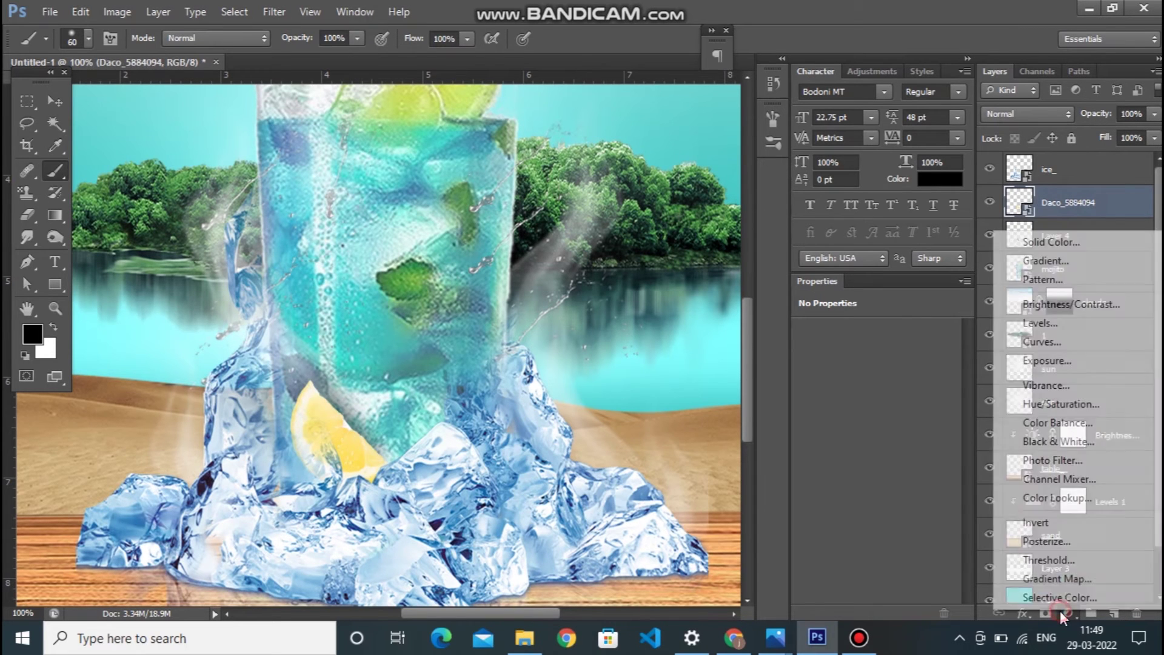
left_click(1041, 341)
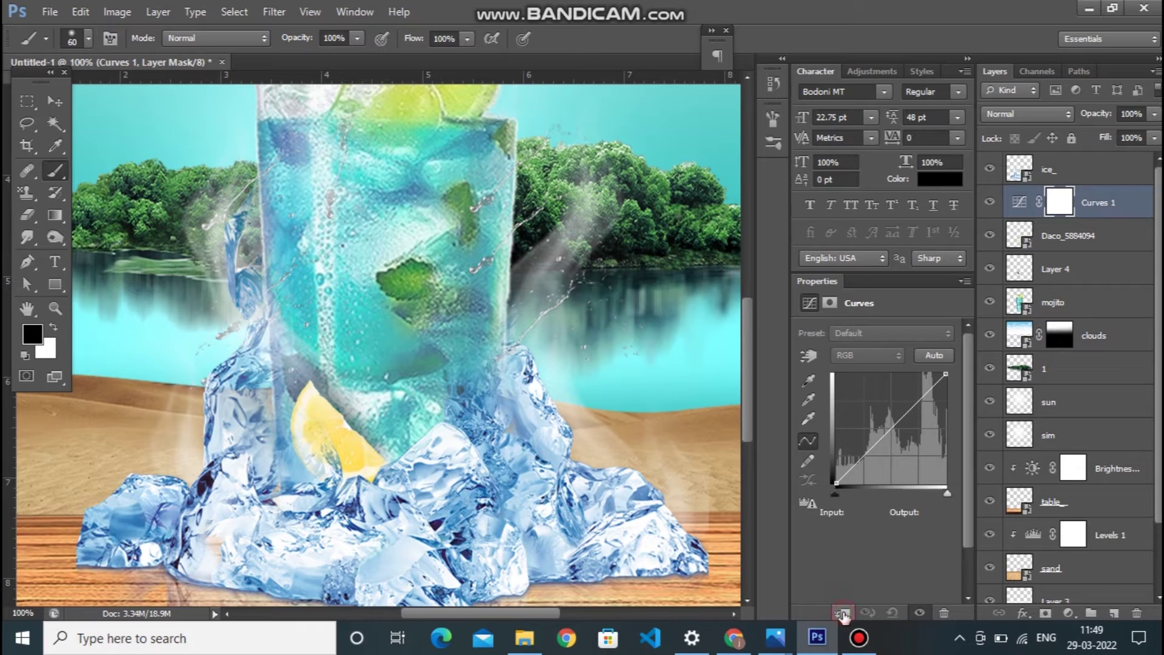
left_click(843, 614)
left_click_drag(905, 418, 916, 429)
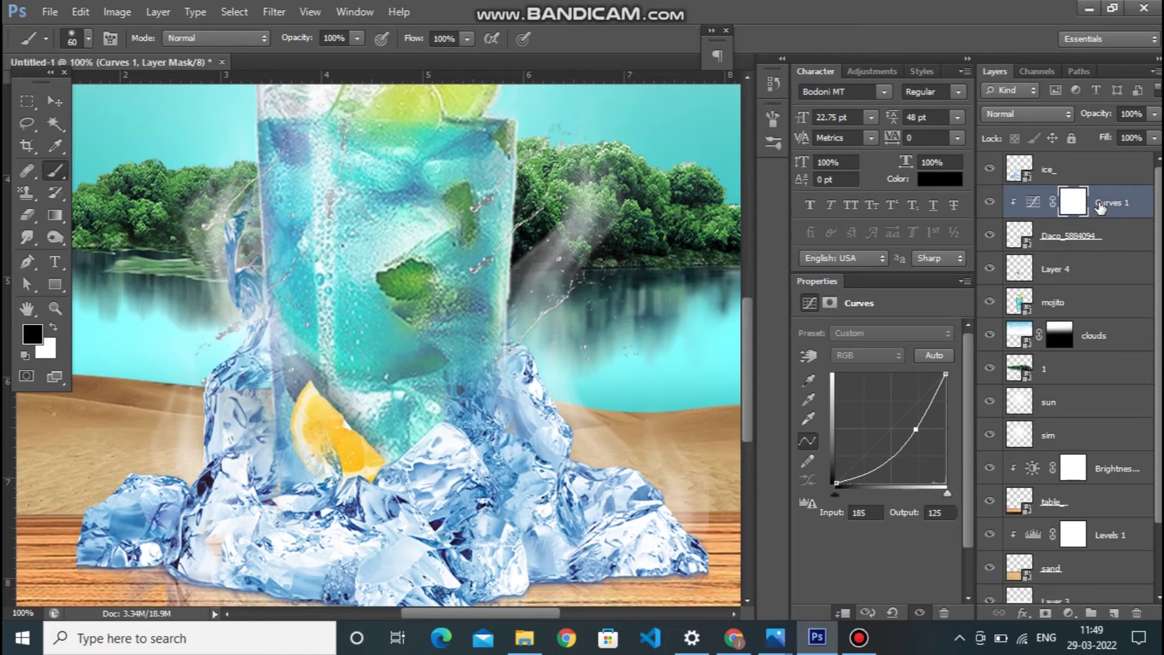
key("ctrl+minus")
key("ctrl+minus")
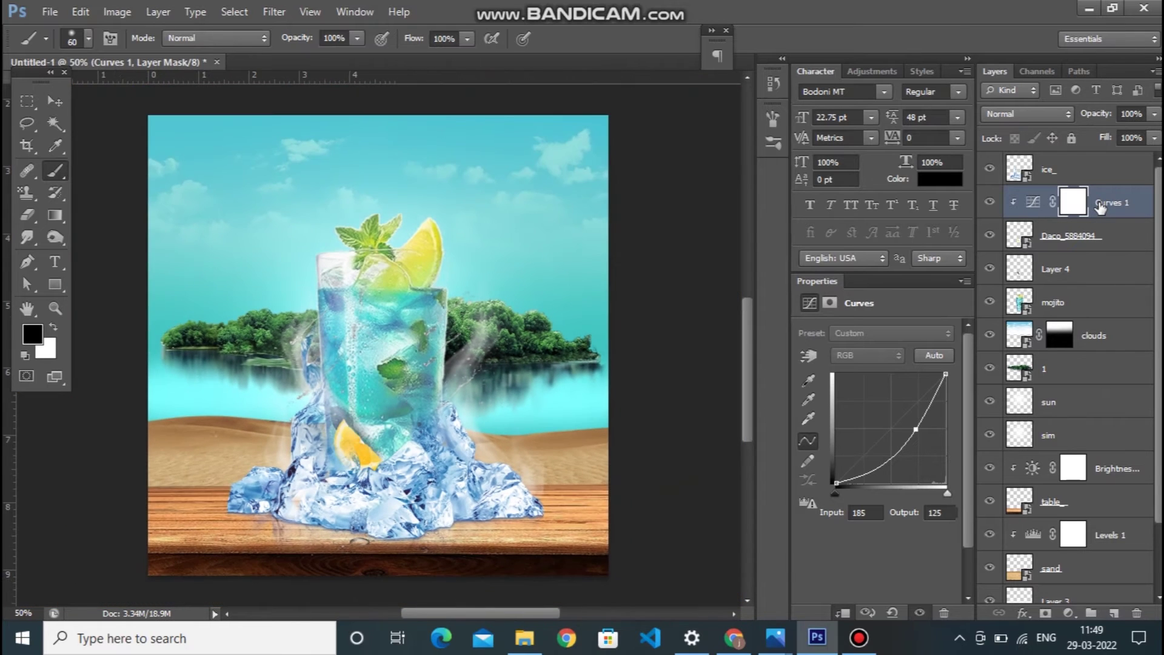
key("ctrl+plus")
key("ctrl+minus")
key("ctrl+plus")
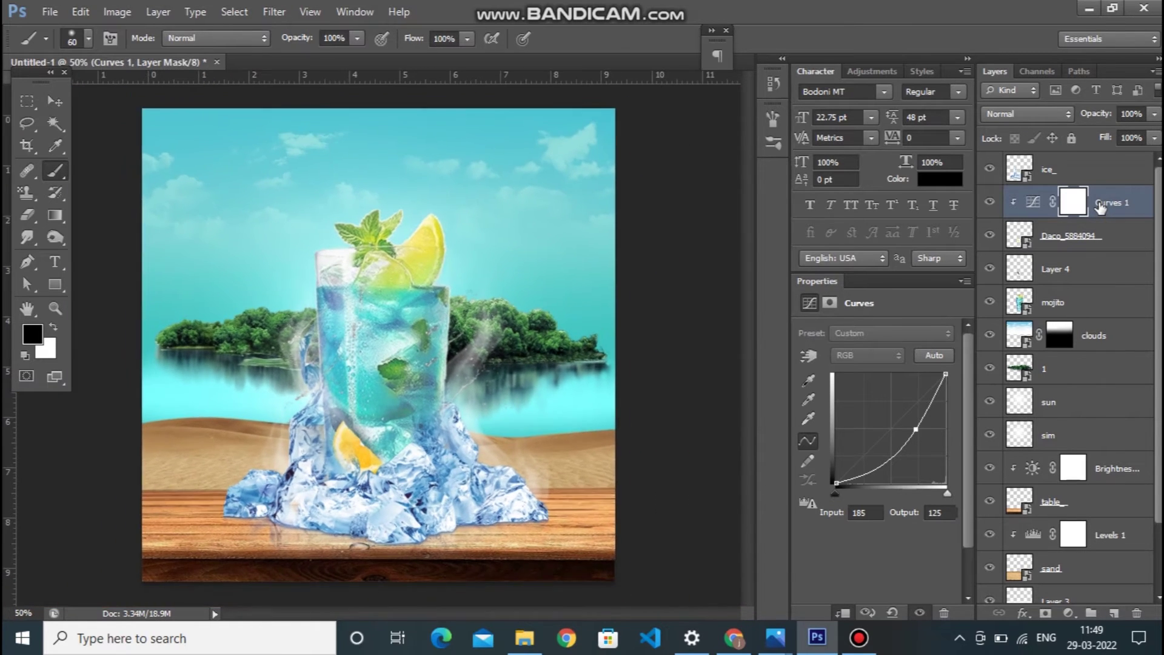
mouse_move(744, 284)
left_mouse_down()
mouse_move(747, 250)
mouse_move(751, 260)
left_mouse_up()
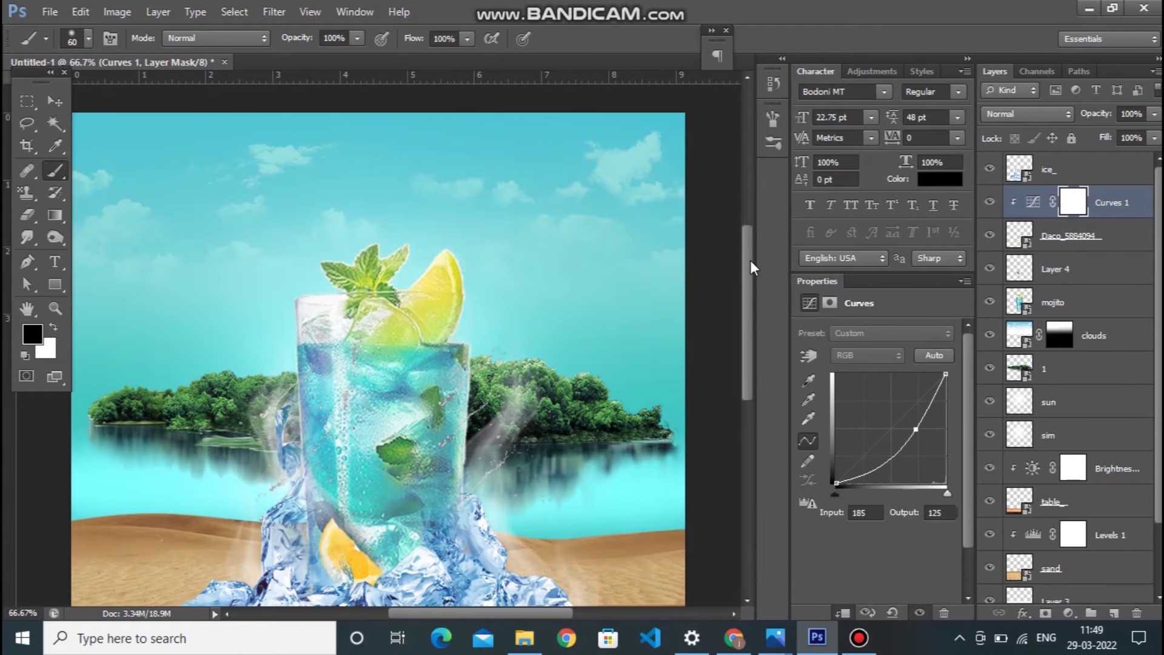
left_click(52, 102)
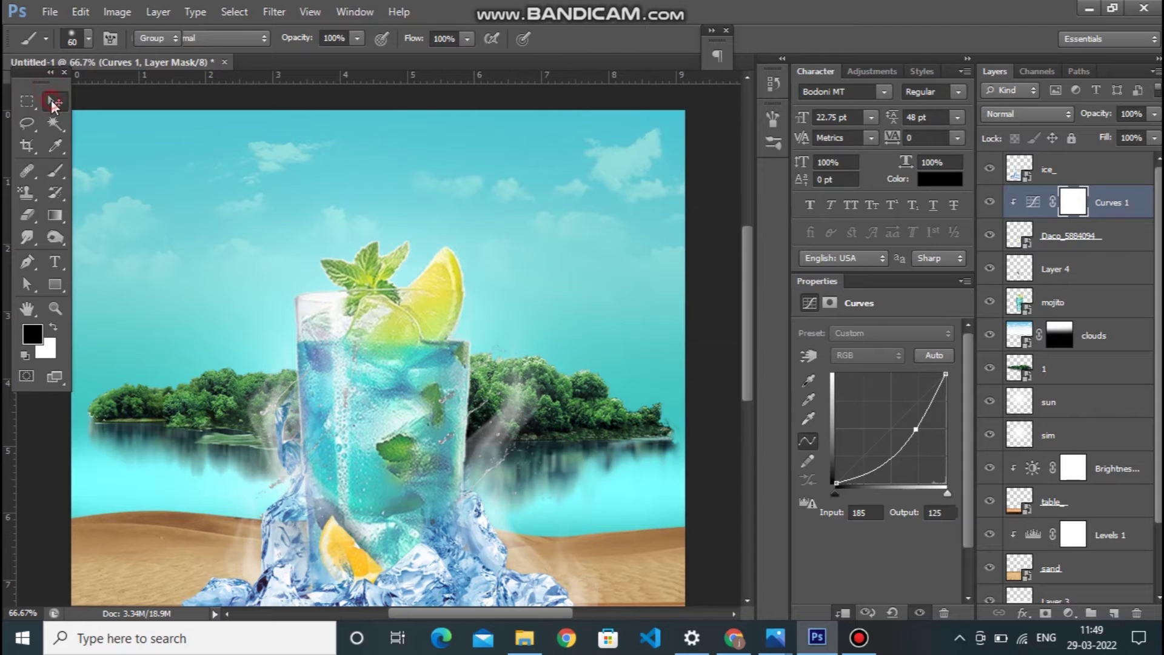
Place the pngegg (82) lime image and scale it down to about 21%.
left_click(54, 14)
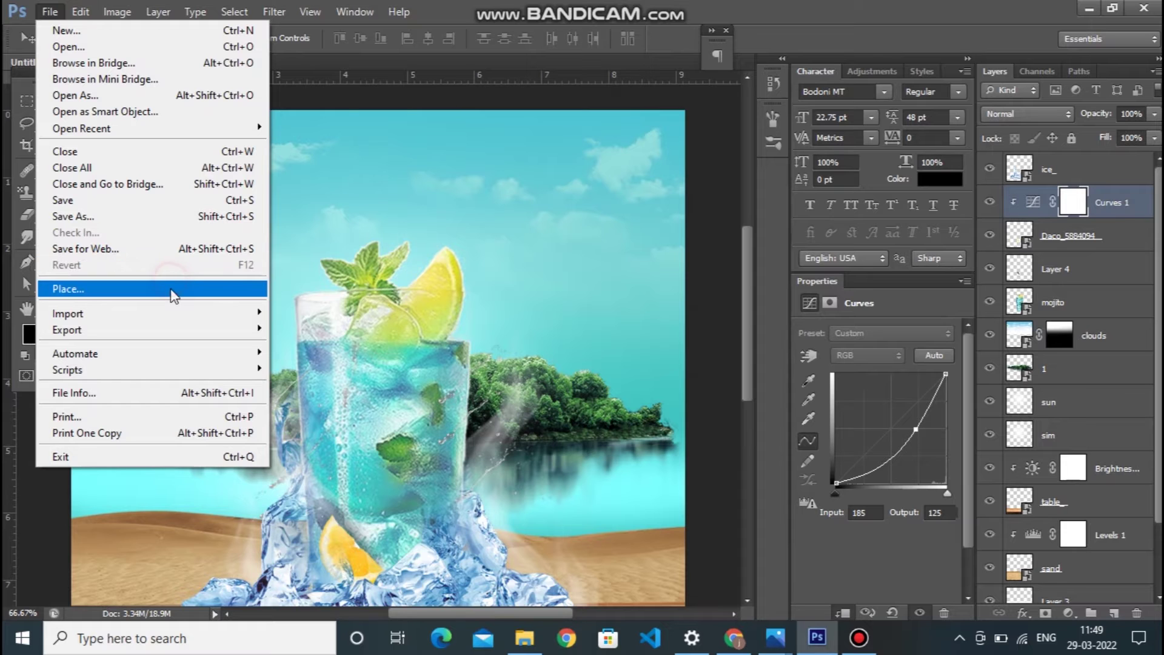
left_click(171, 289)
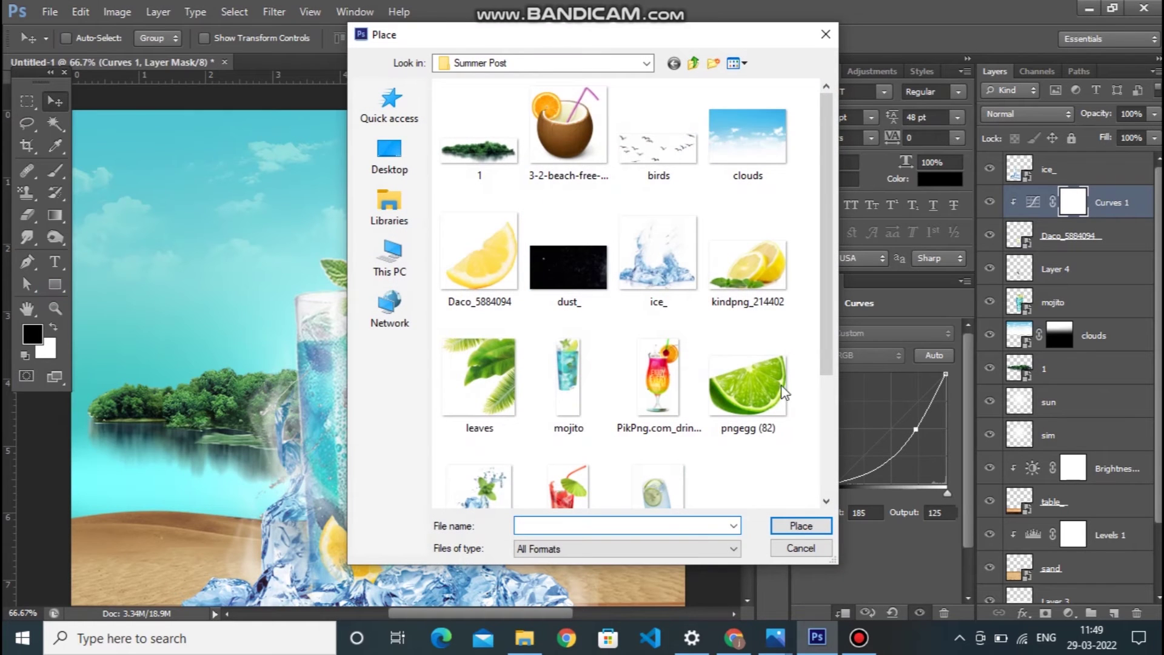
left_click(780, 397)
left_click(799, 525)
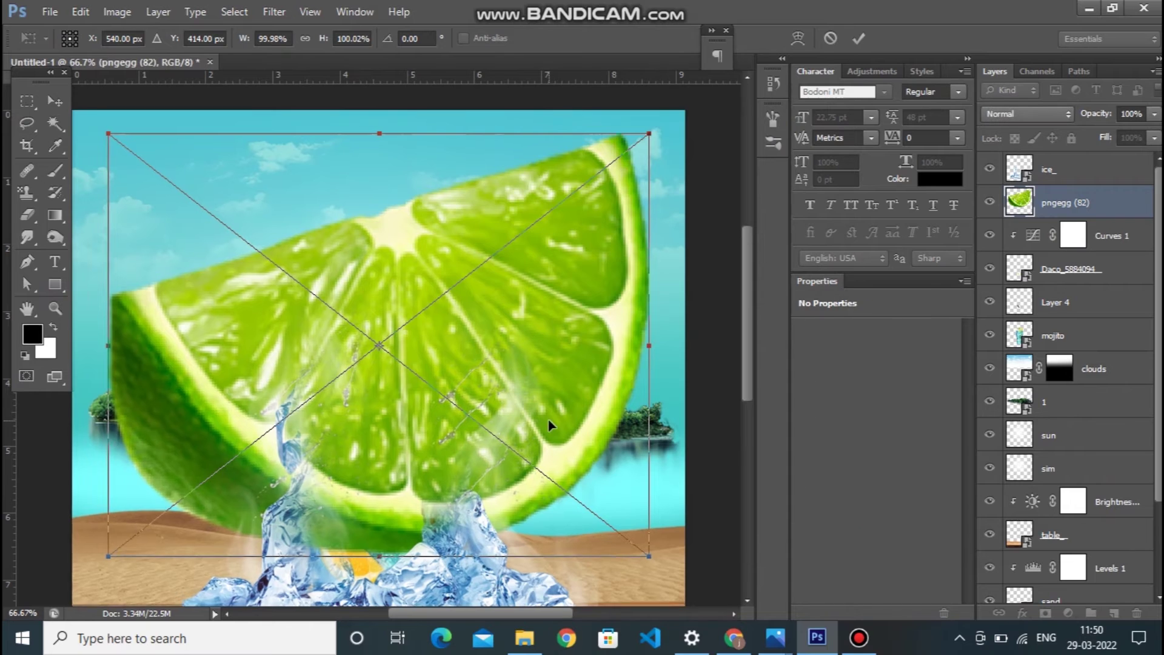
key("ctrl+minus")
key("ctrl+minus")
left_click_drag(238, 199, 440, 387)
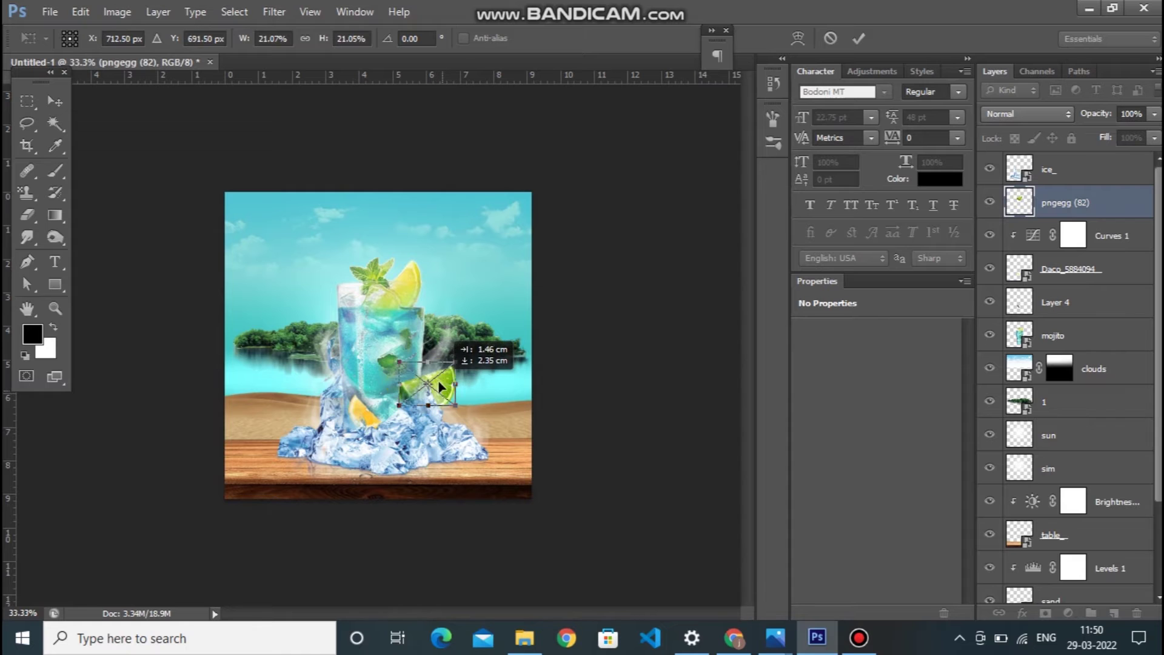
key("Return")
key("ctrl+plus")
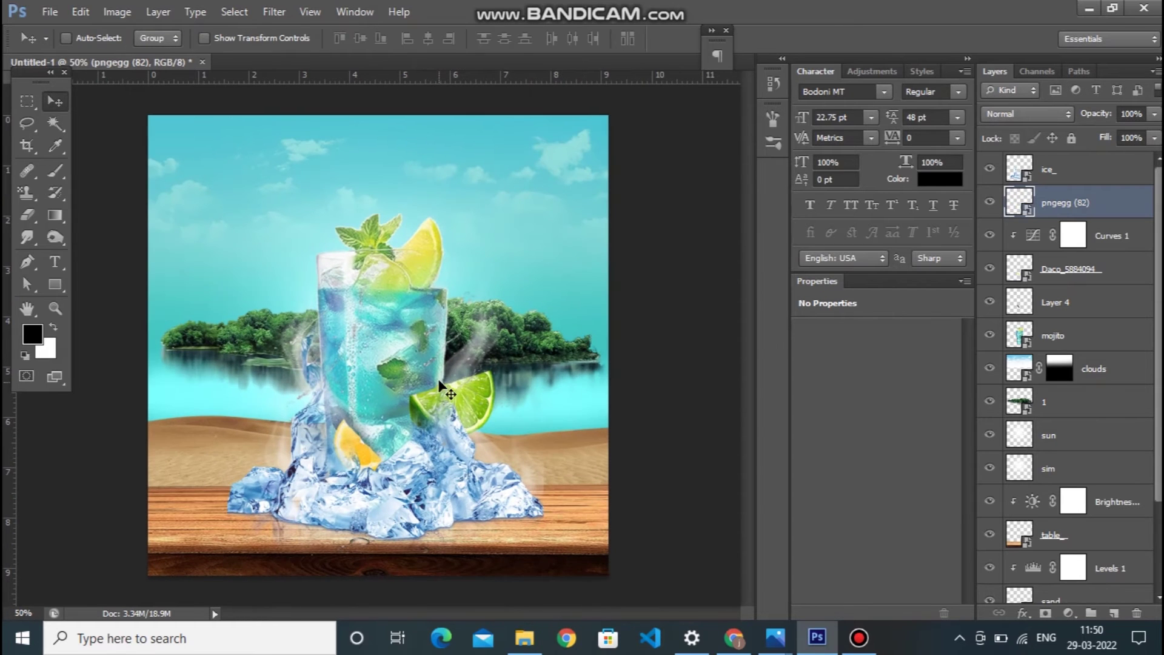
Move the lime layer below mojito, then rotate it and tuck it behind the glass's right edge.
left_click_drag(1107, 195, 1117, 355)
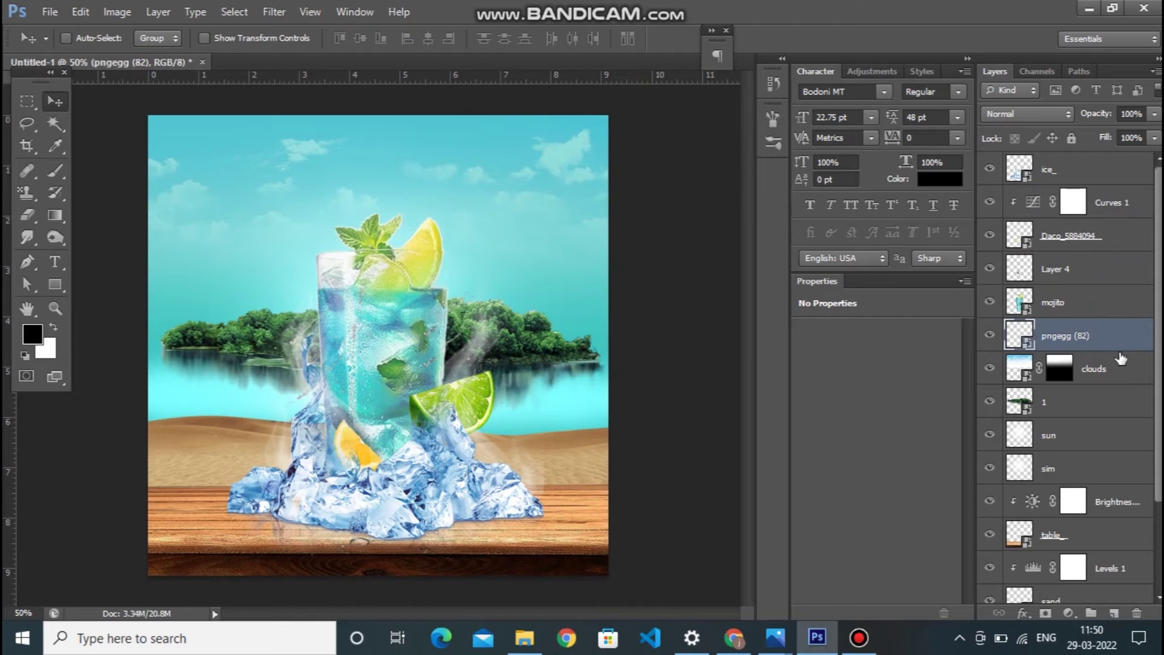
key("ctrl+t")
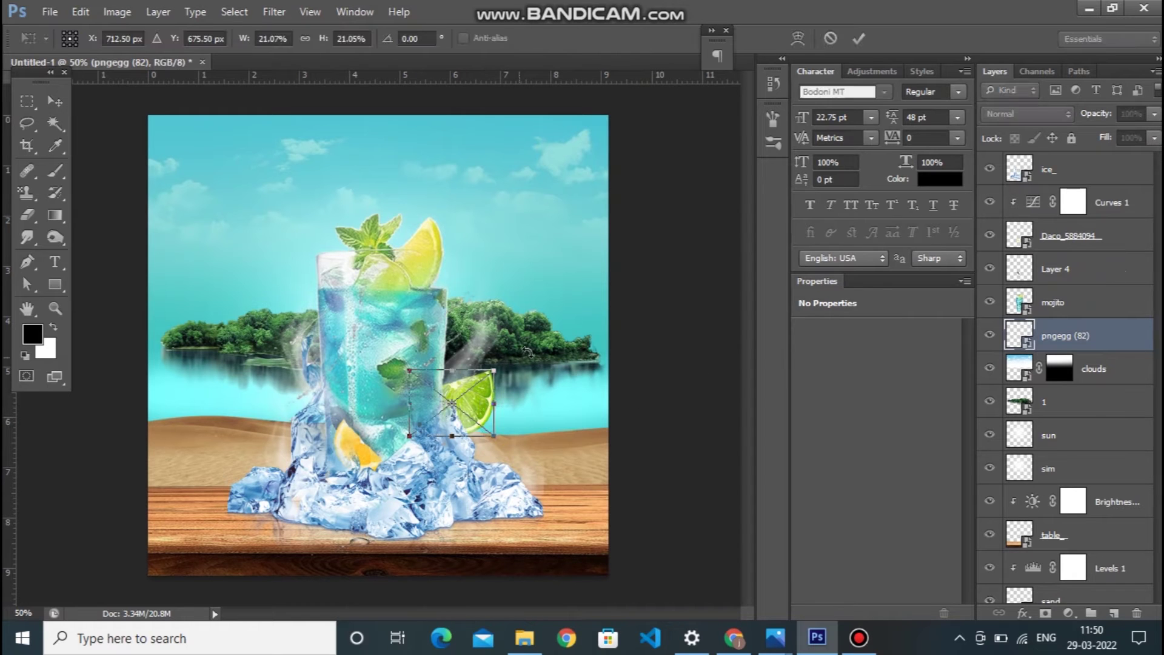
mouse_move(545, 433)
left_mouse_down()
mouse_move(478, 427)
mouse_move(458, 393)
mouse_move(497, 428)
left_mouse_up()
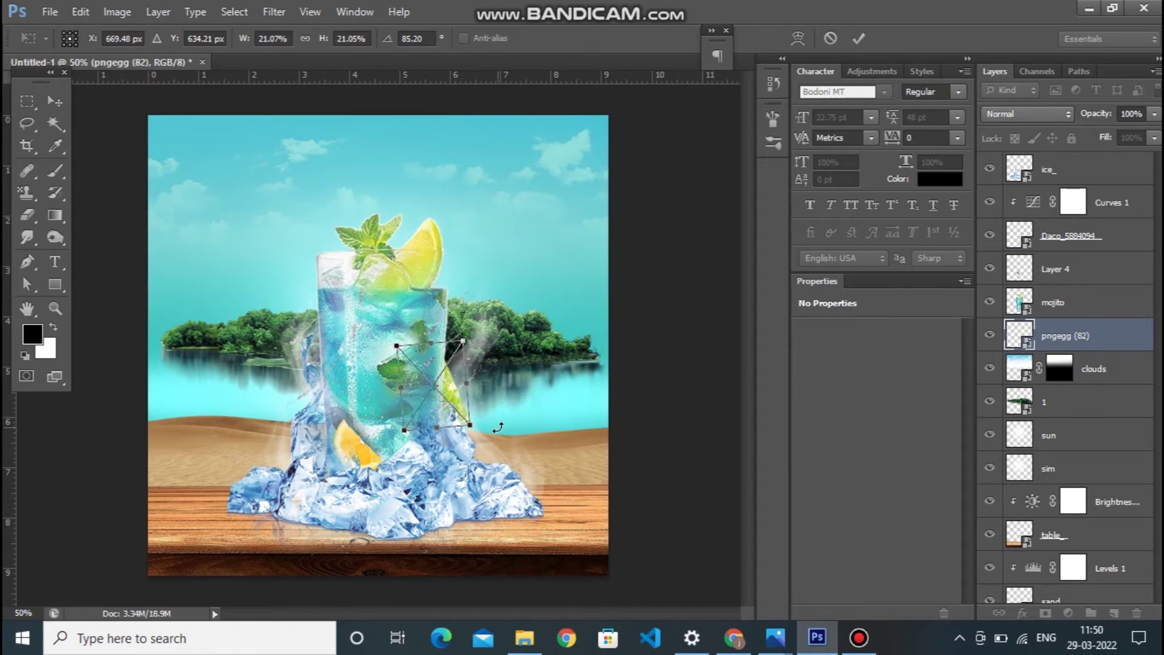
key("Return")
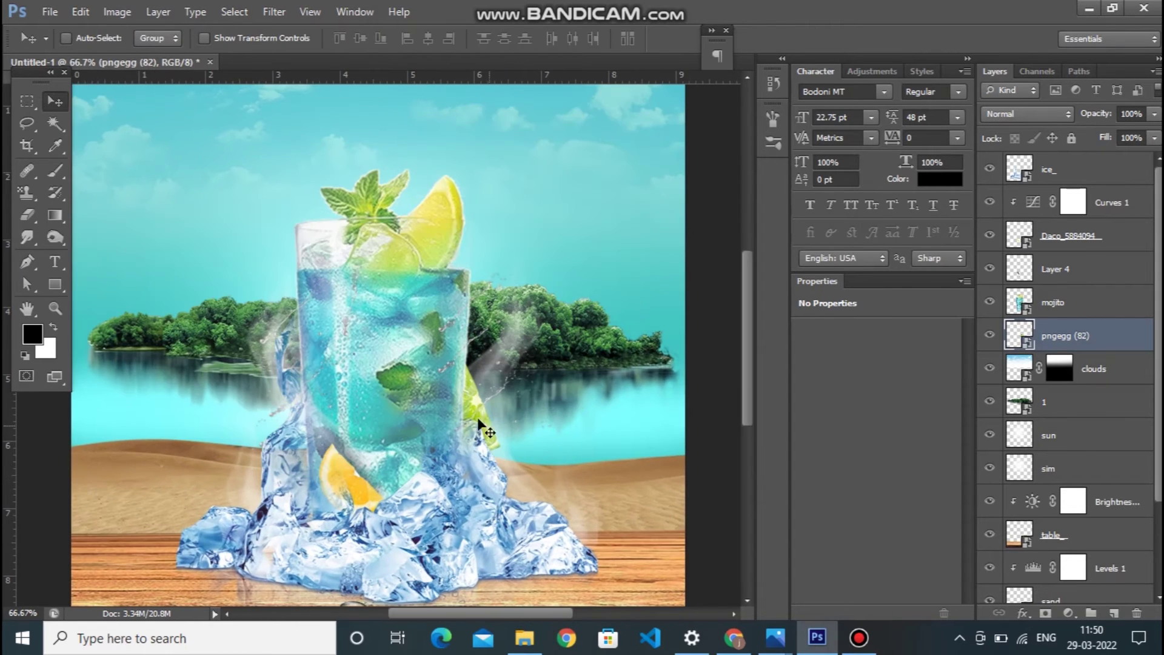
mouse_move(472, 394)
left_mouse_down()
mouse_move(292, 376)
mouse_move(472, 395)
left_mouse_up()
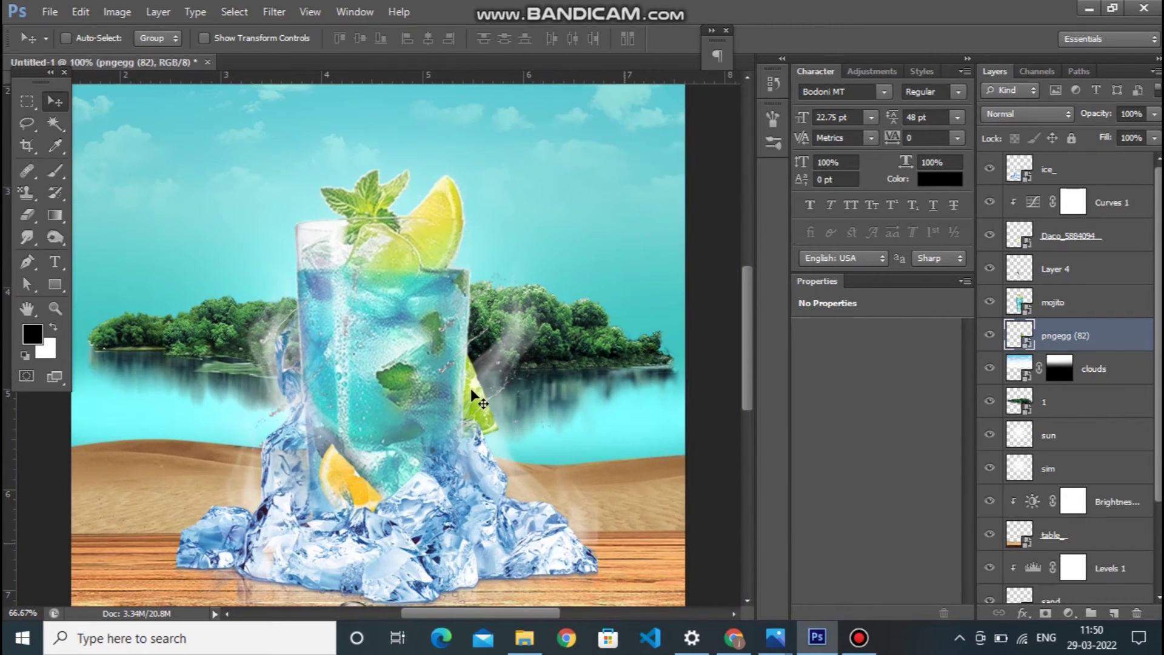
key("ctrl+t")
left_click_drag(543, 405, 542, 400)
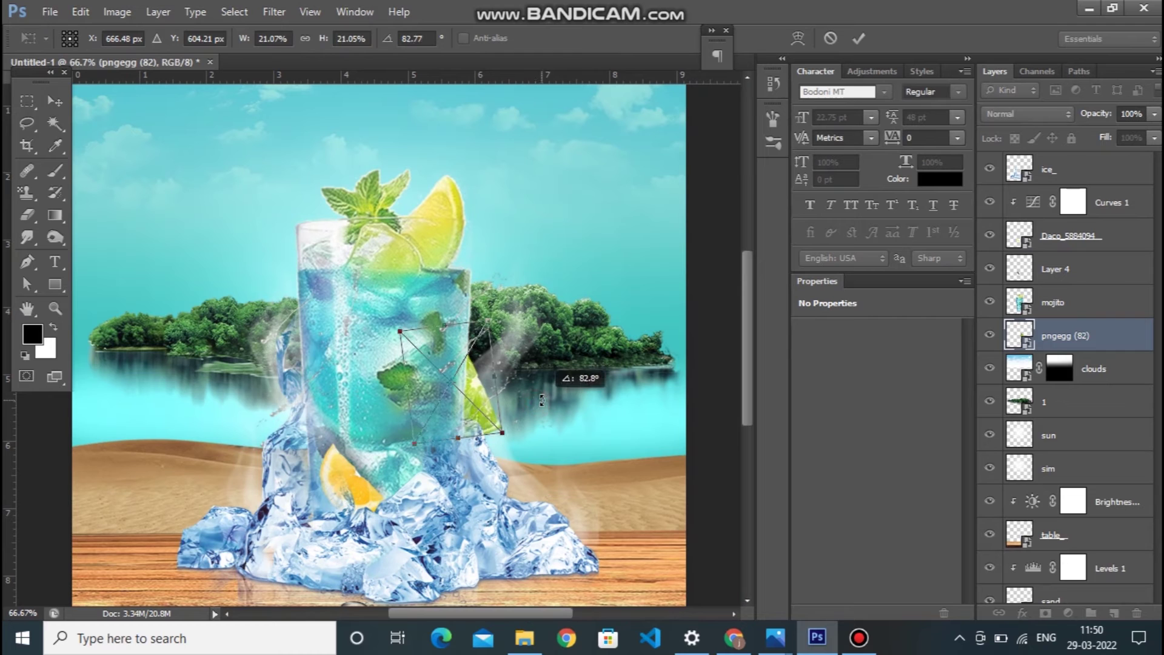
key("Return")
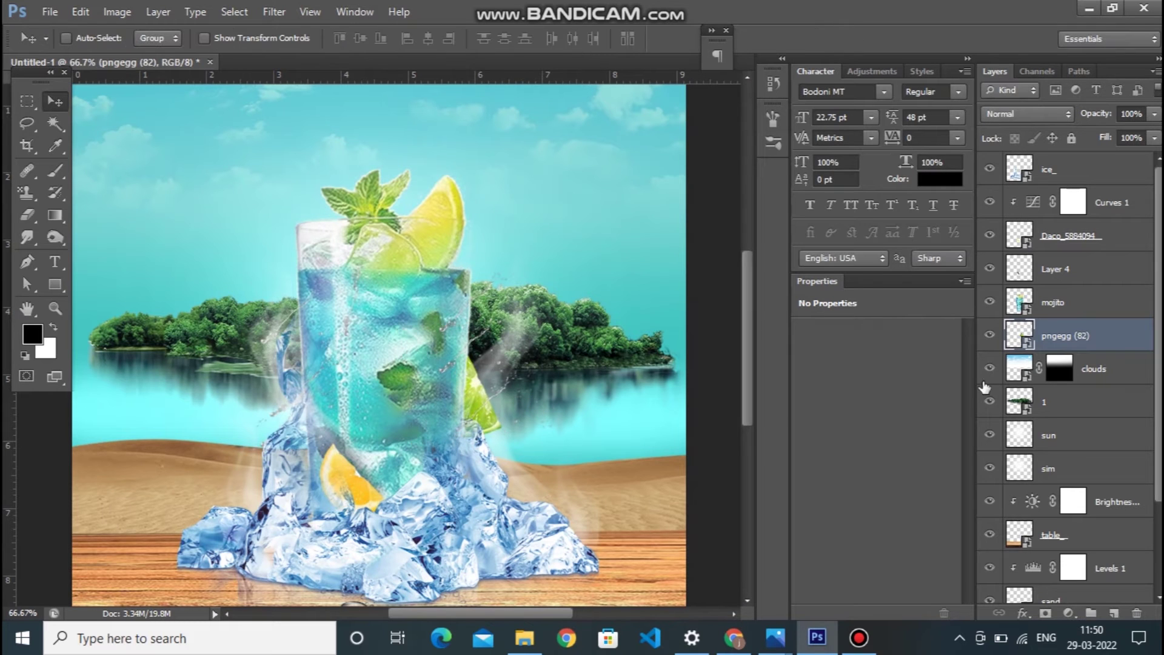
Add a Hue/Saturation layer clipped to the lime: Hue about -9, Saturation +24, Lightness +1.
left_click(1028, 614)
left_click(947, 474)
left_click(1069, 612)
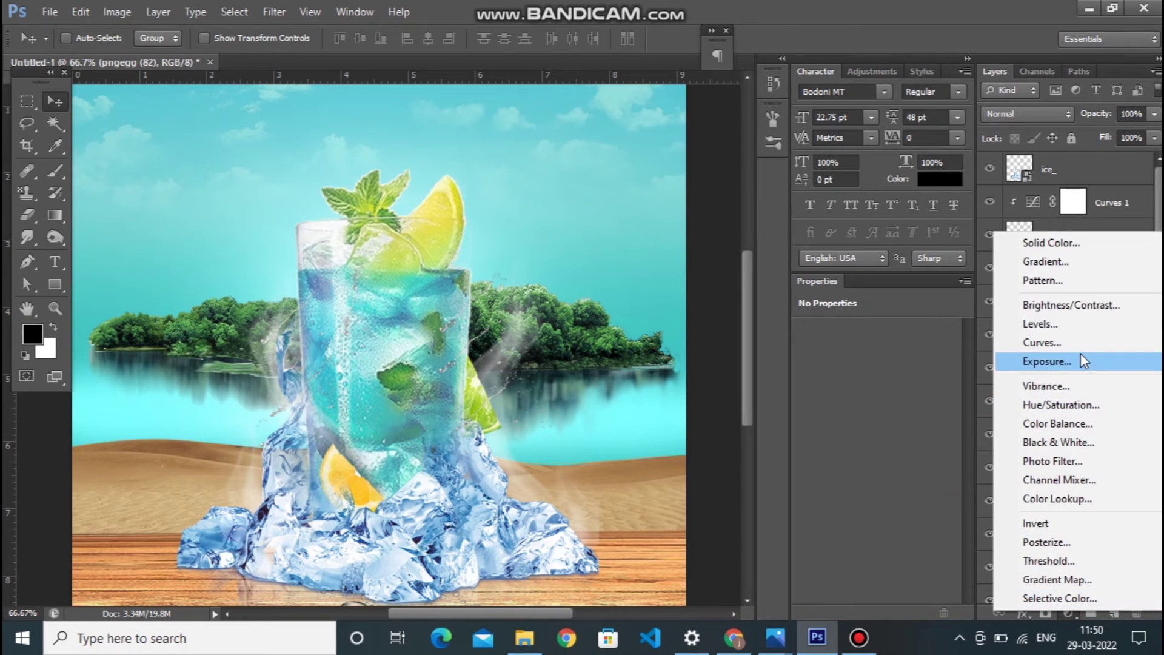
left_click(1083, 404)
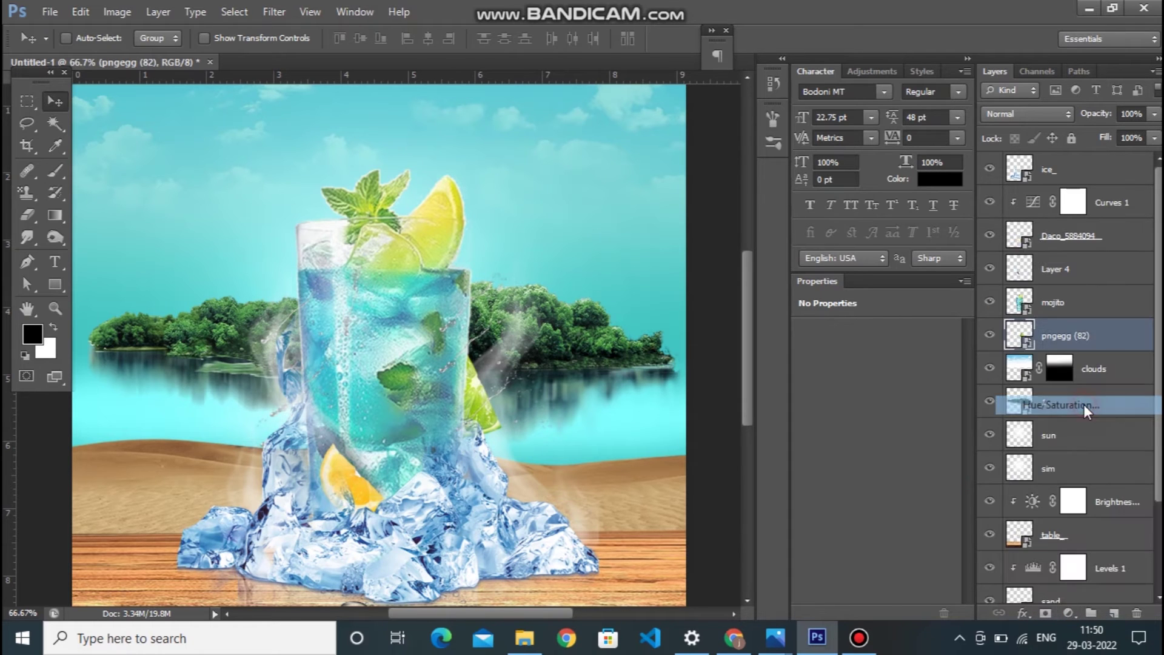
left_click_drag(879, 398, 887, 399)
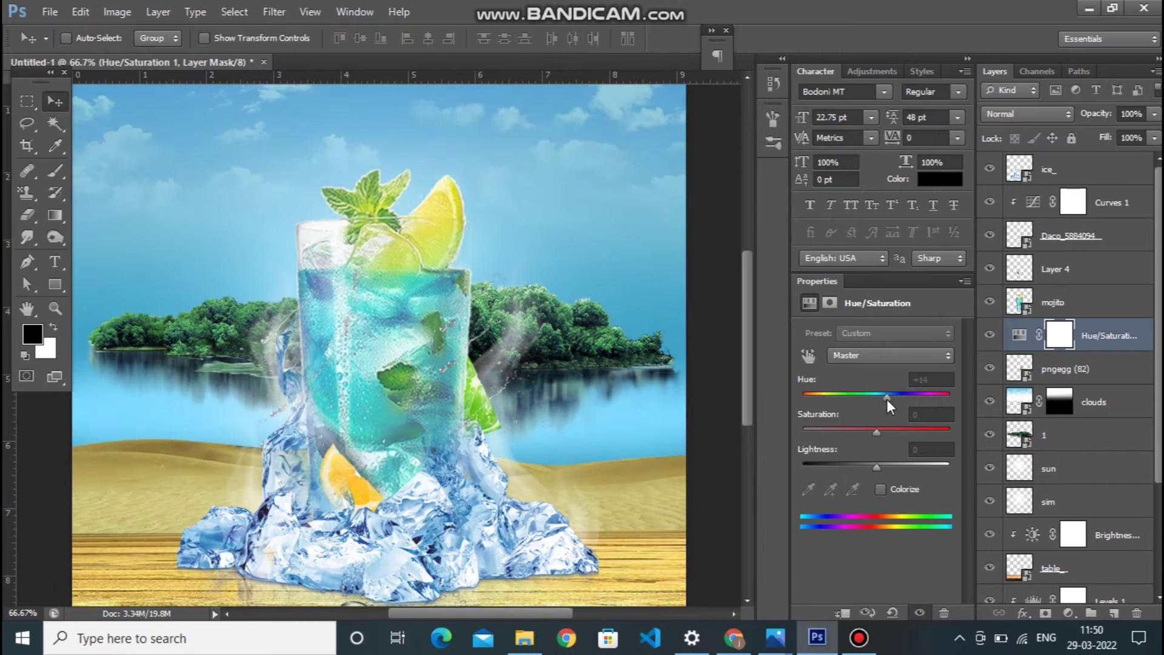
left_click(838, 613)
left_click_drag(877, 432, 876, 431)
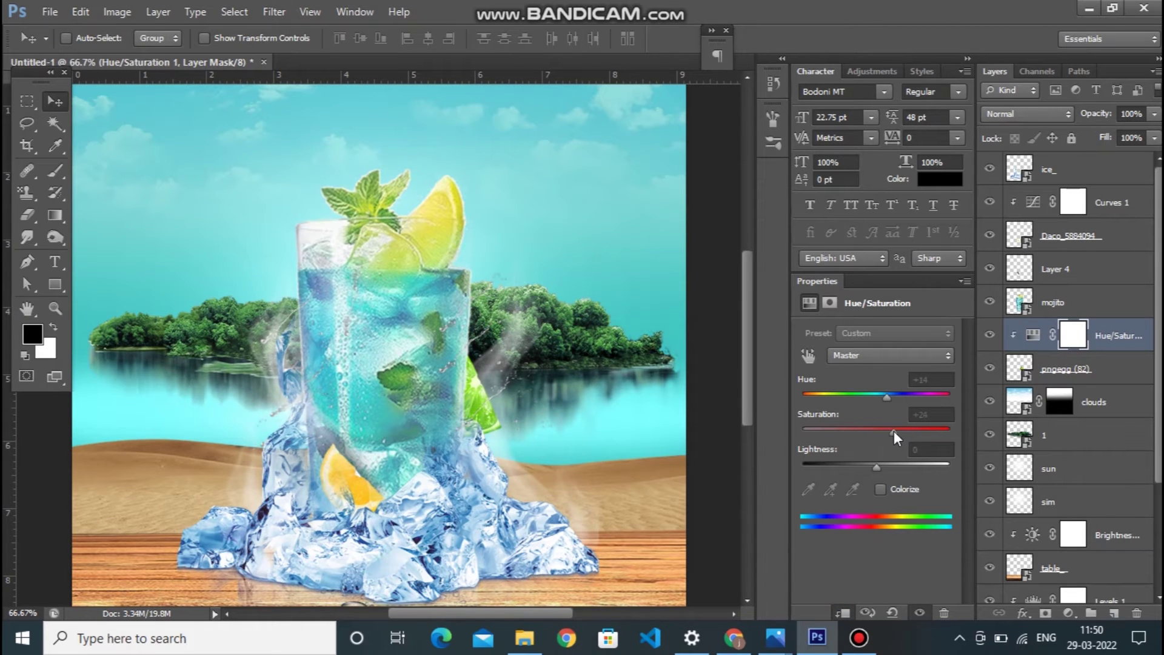
left_click_drag(881, 394, 865, 398)
left_click_drag(875, 463, 877, 467)
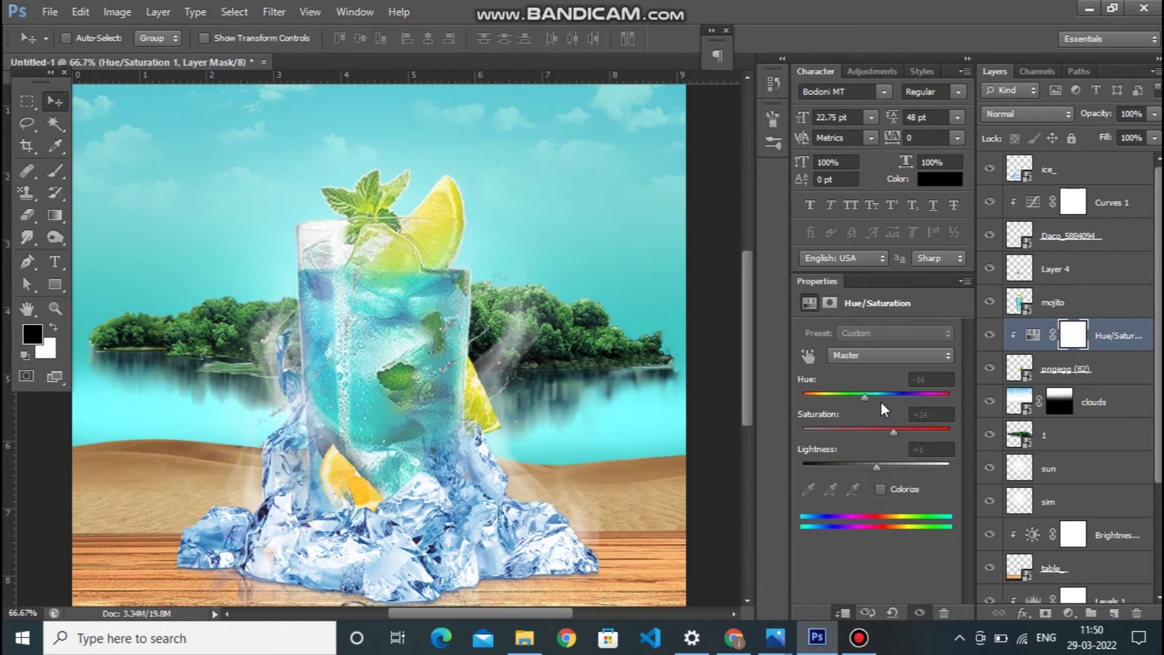
left_click_drag(864, 398, 869, 399)
key("ctrl+minus")
key("ctrl+minus")
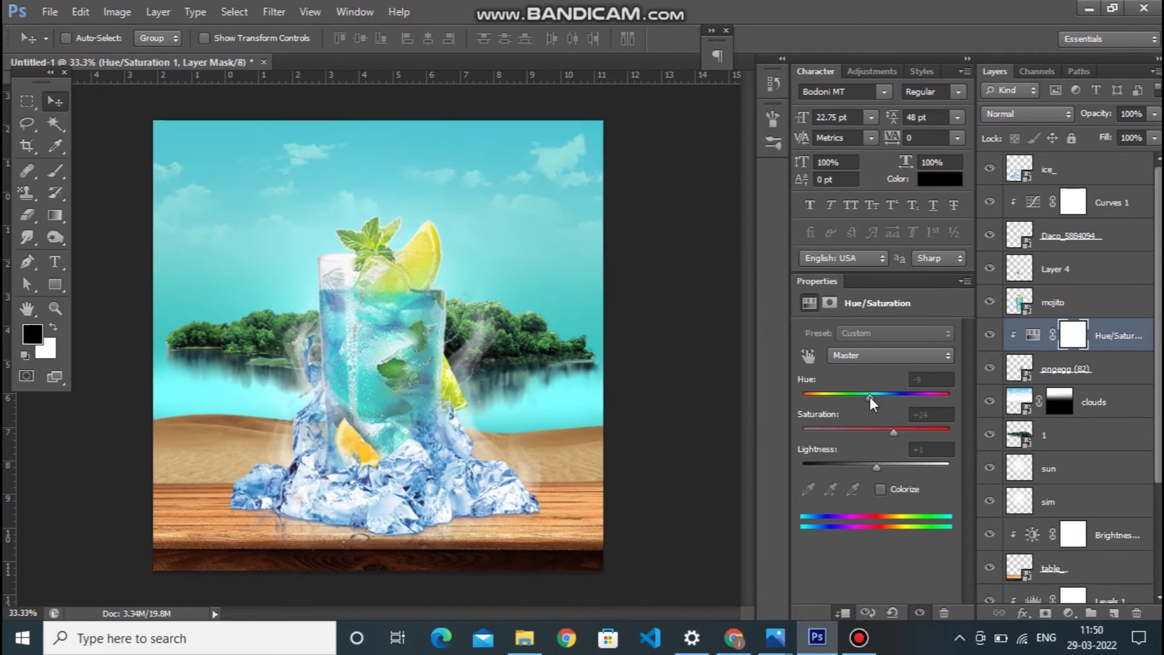
key("ctrl+plus")
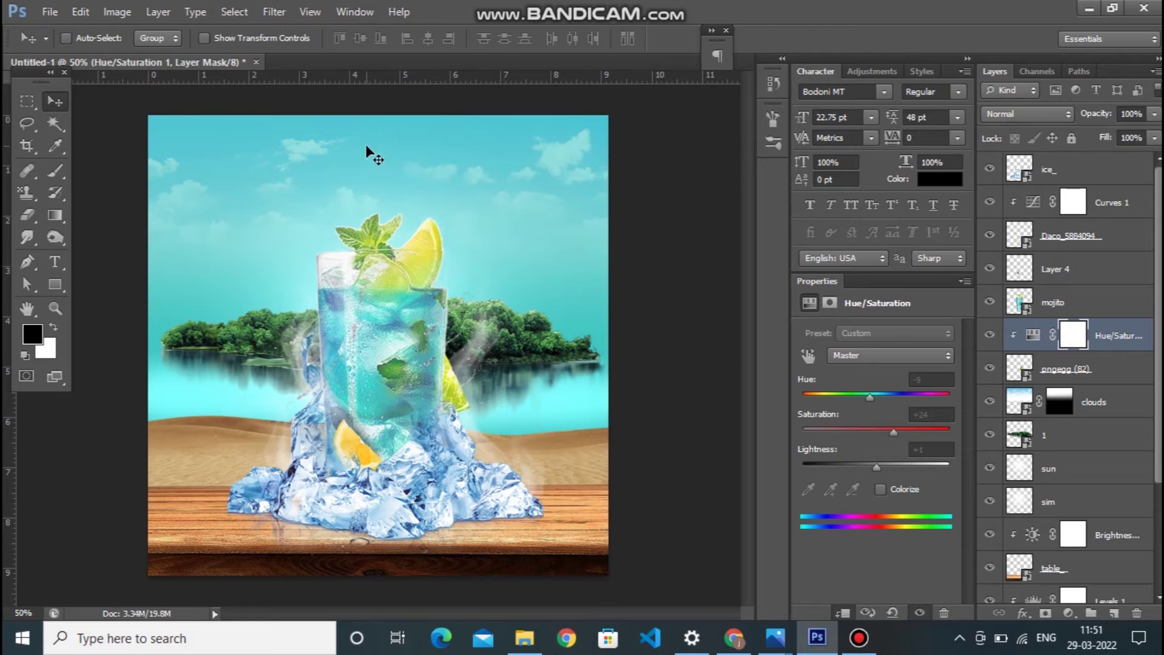
Place the birds image into the poster.
left_click(53, 16)
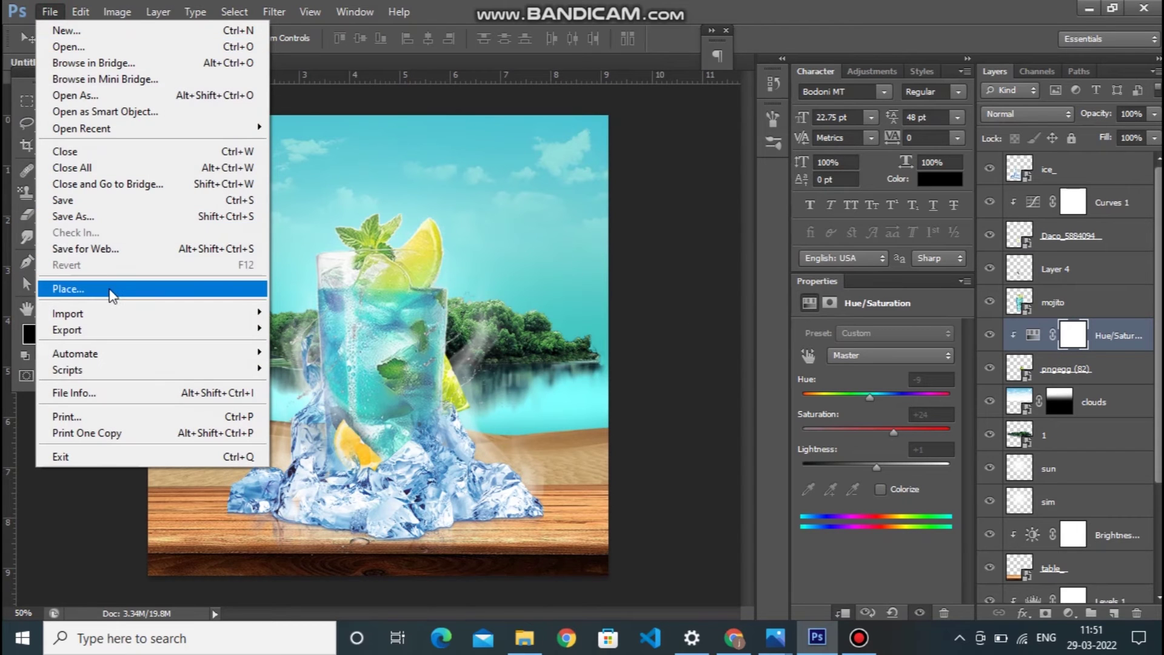
left_click(110, 289)
left_click(55, 11)
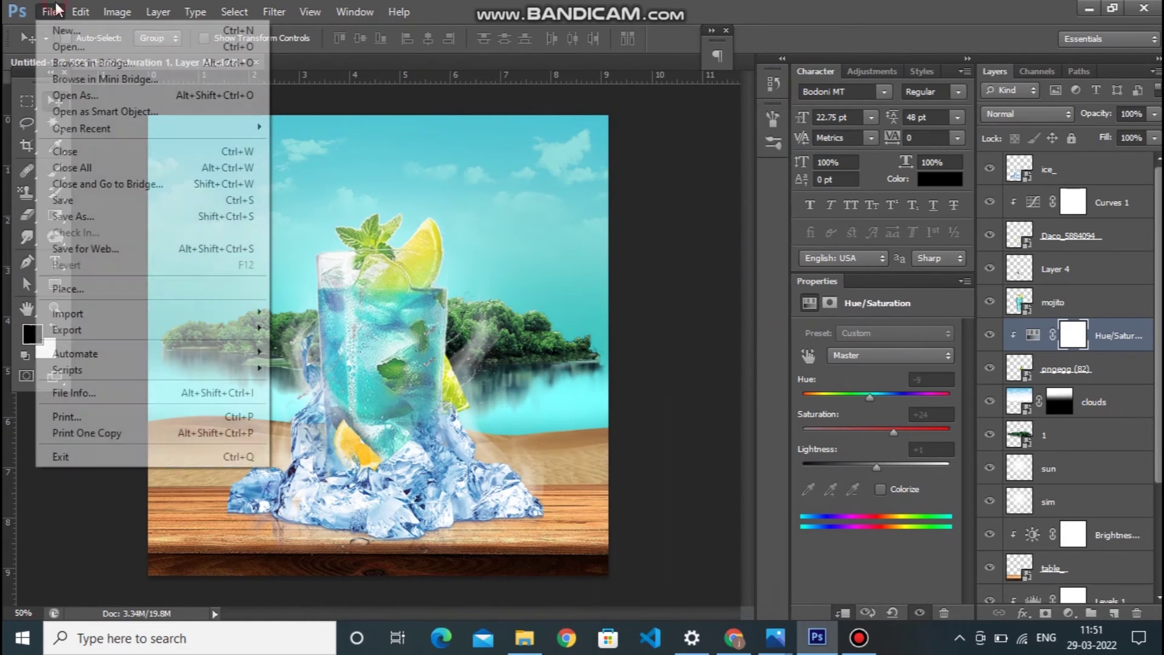
left_click(127, 294)
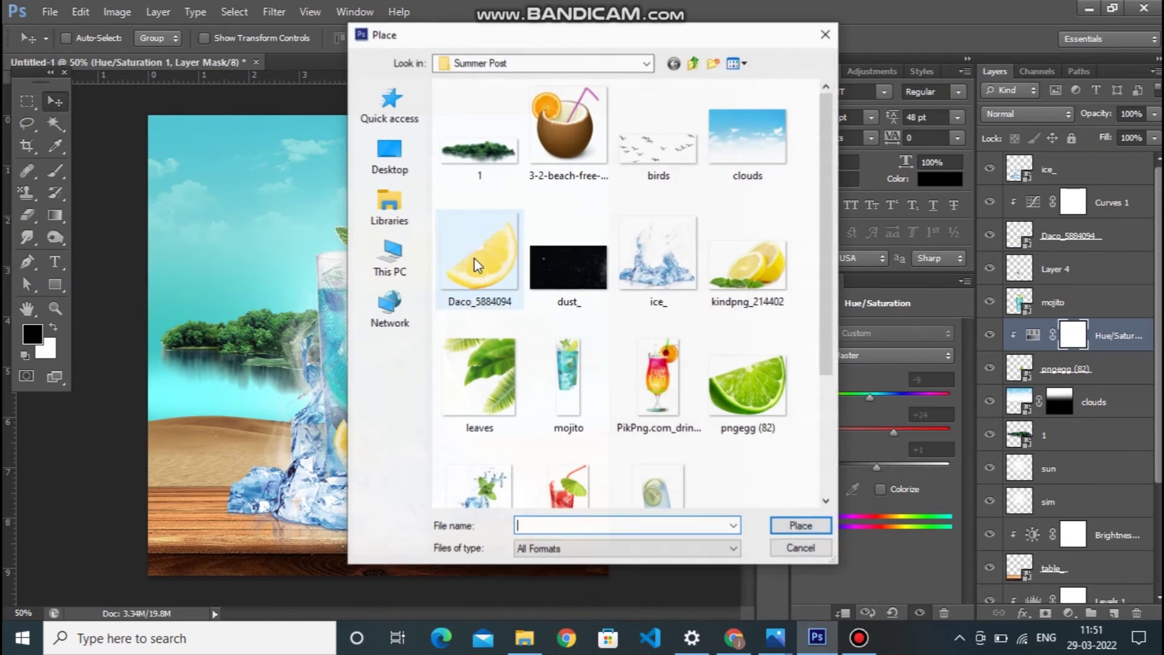
left_click(666, 124)
left_click(801, 526)
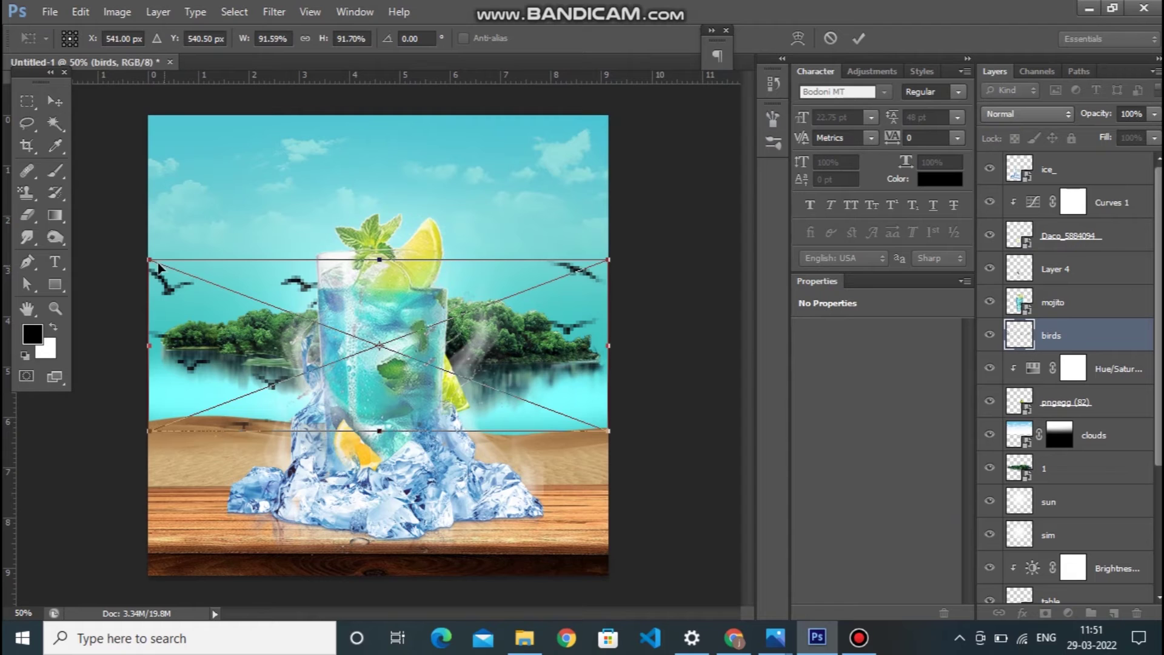
Shrink the birds to about 26% and position them in the upper-left sky.
left_click_drag(150, 261, 252, 298)
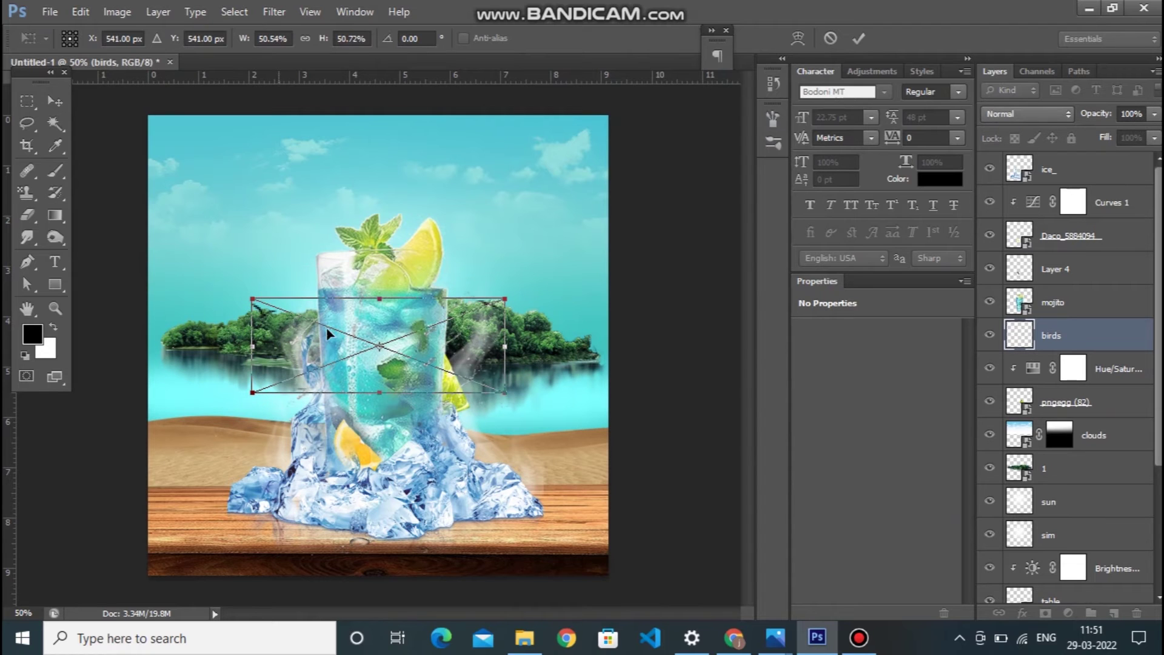
mouse_move(330, 332)
left_mouse_down()
mouse_move(223, 159)
mouse_move(226, 183)
left_mouse_up()
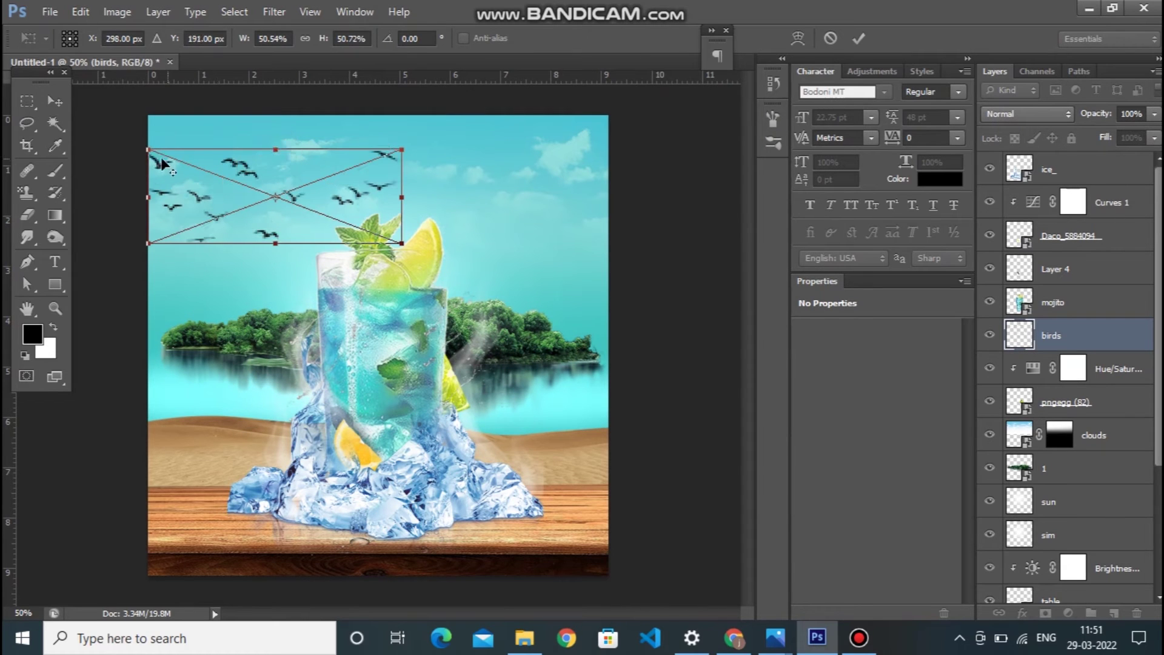
left_click_drag(147, 150, 212, 176)
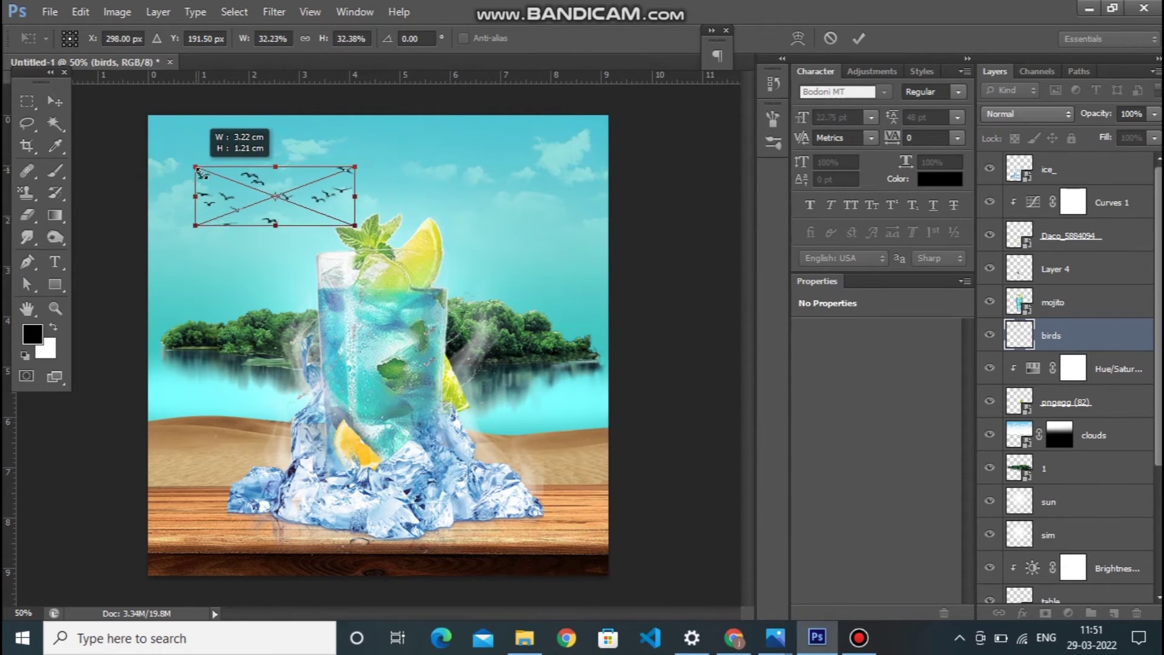
key("Return")
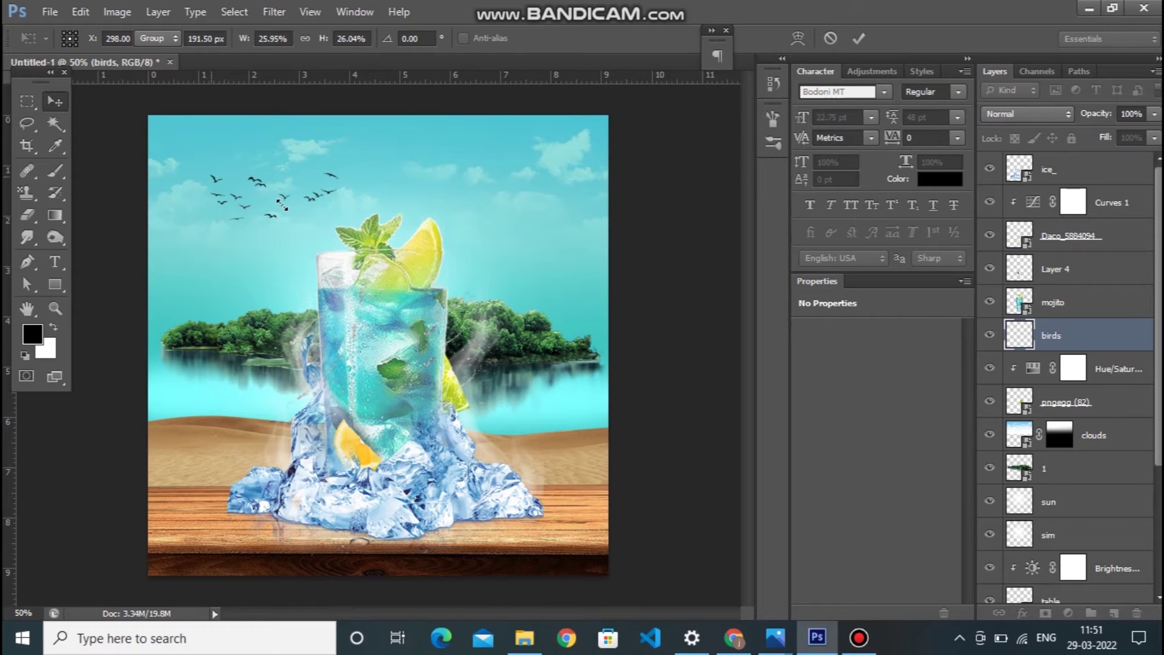
key("Return")
left_click_drag(282, 205, 262, 202)
left_click_drag(262, 207, 263, 208)
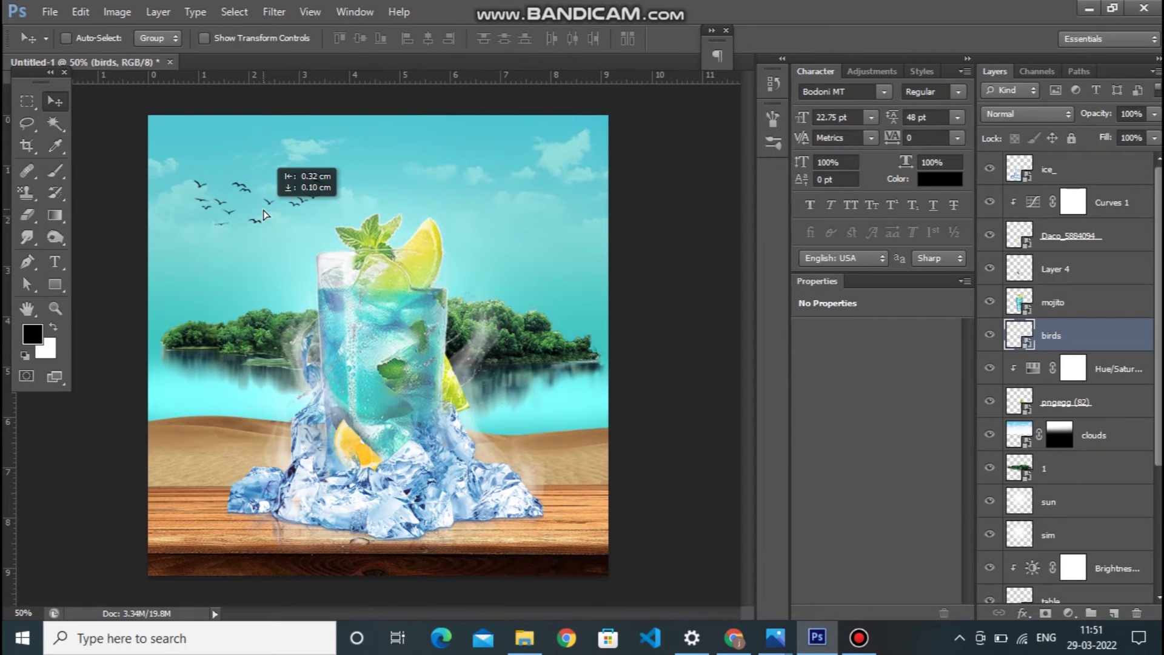
key("ctrl+plus")
key("ctrl+minus")
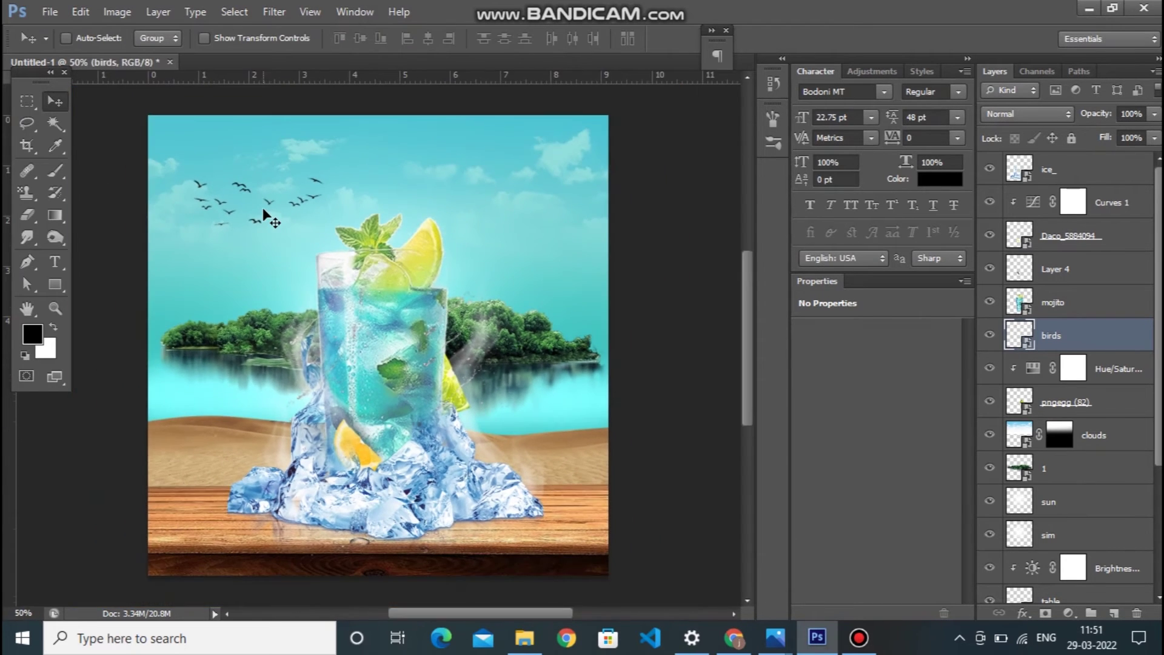
Add a Hue/Saturation layer clipped to mojito with hue +16, saturation +12, lightness −4.
right_click(400, 293)
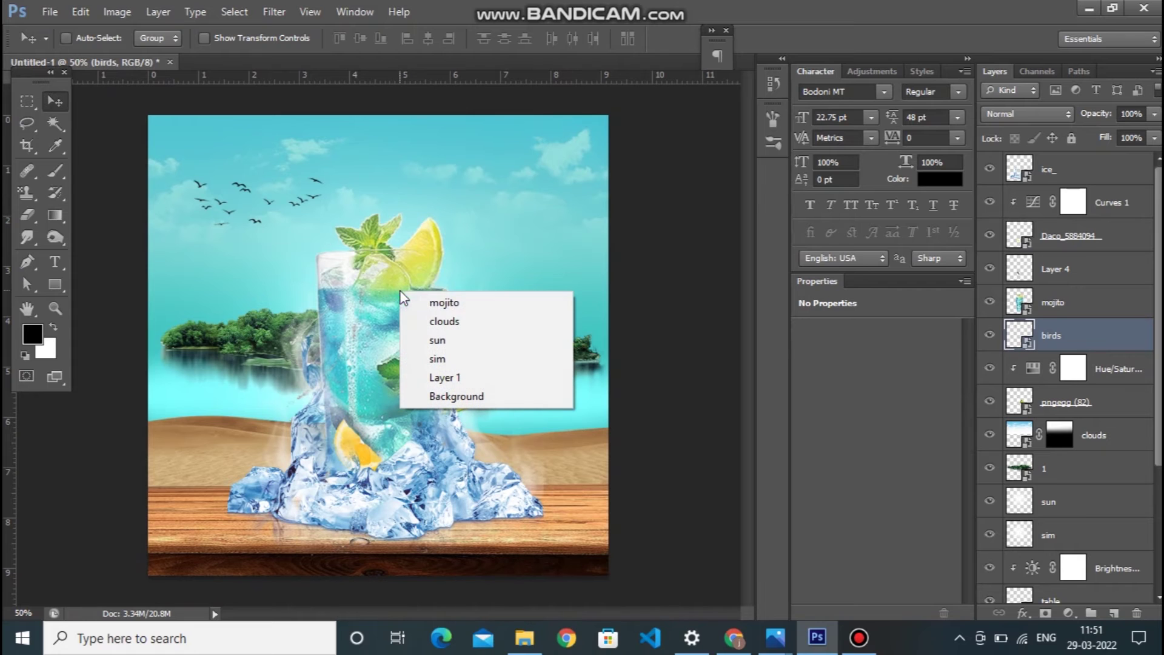
left_click(440, 302)
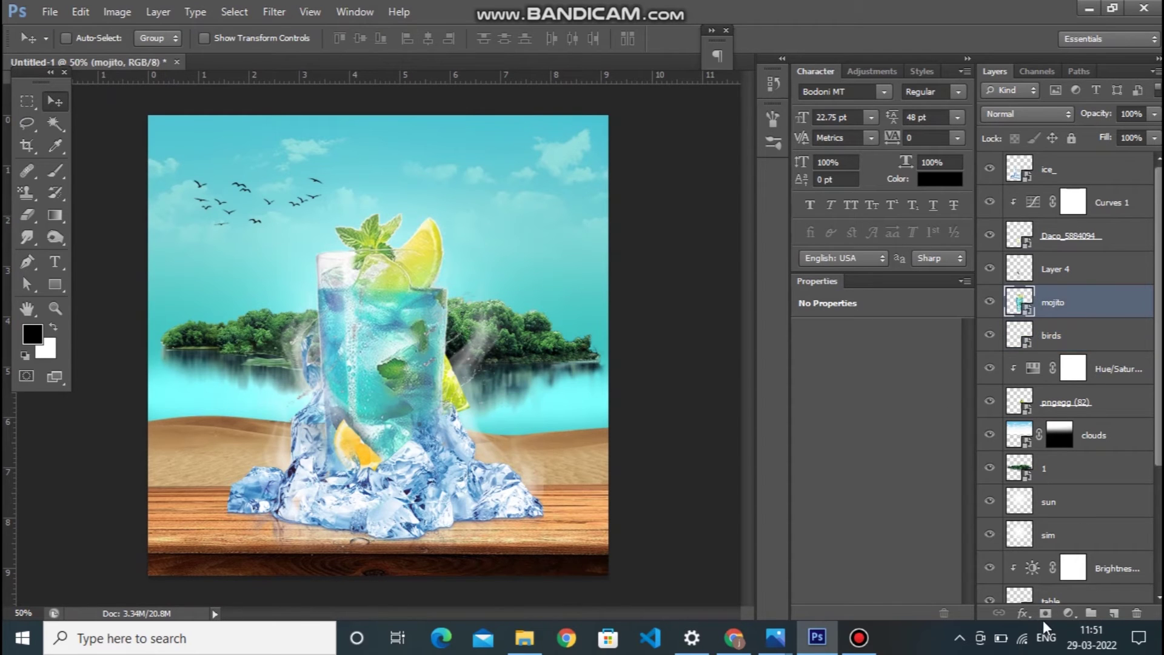
left_click(1069, 612)
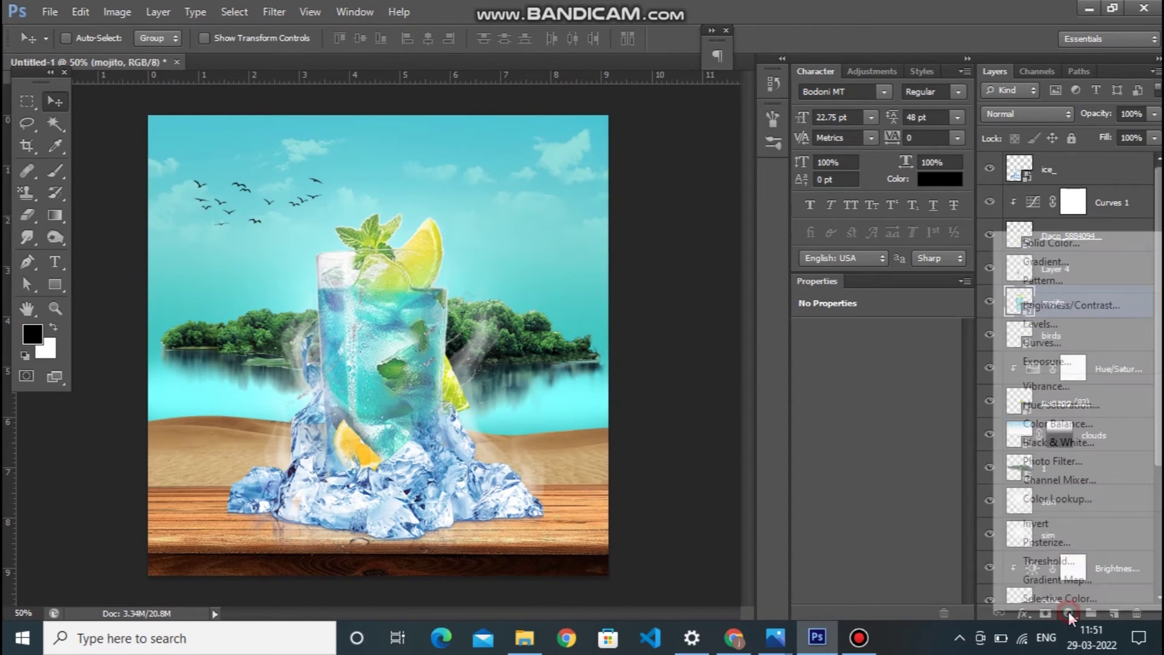
left_click(1087, 404)
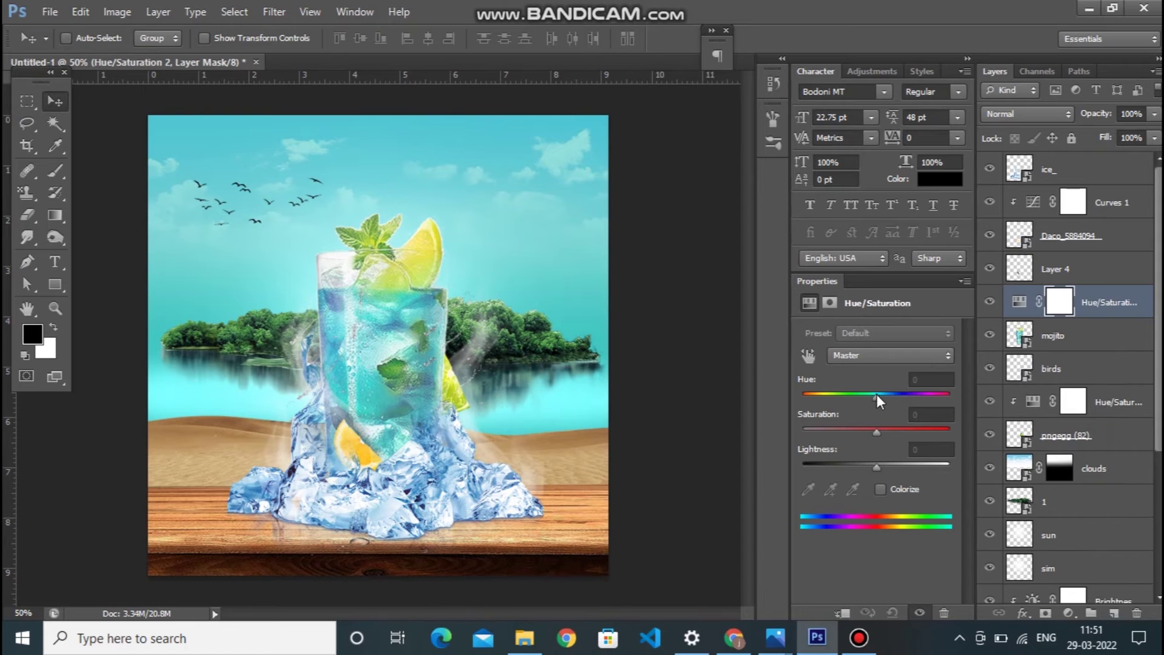
left_click_drag(877, 394, 884, 395)
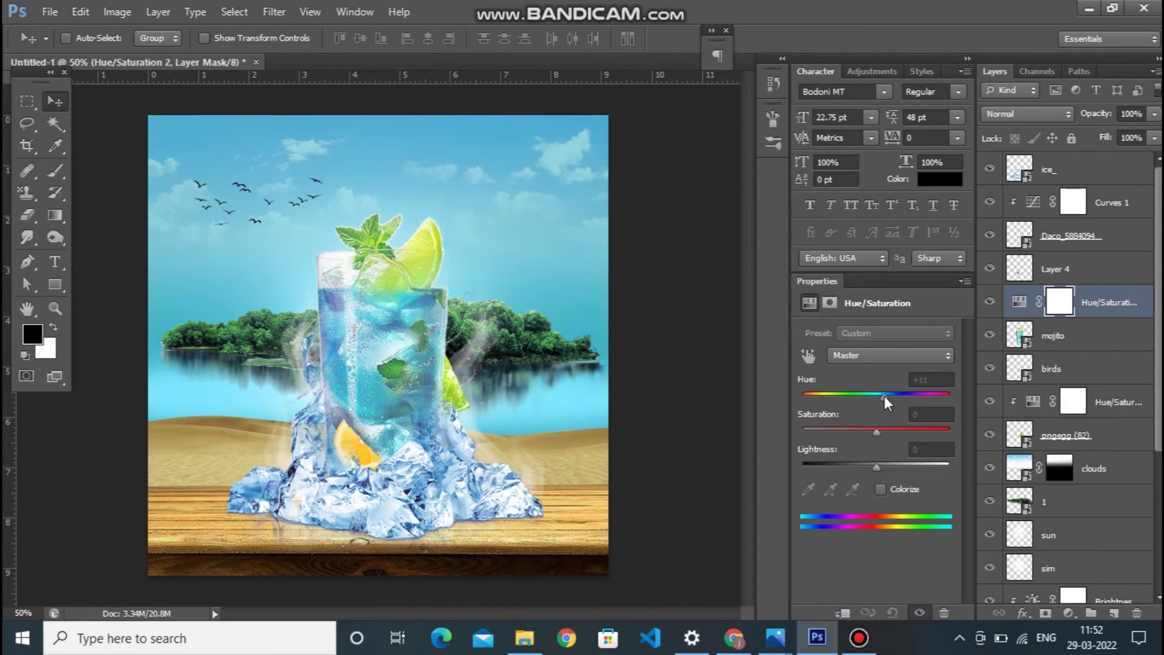
left_click(843, 612)
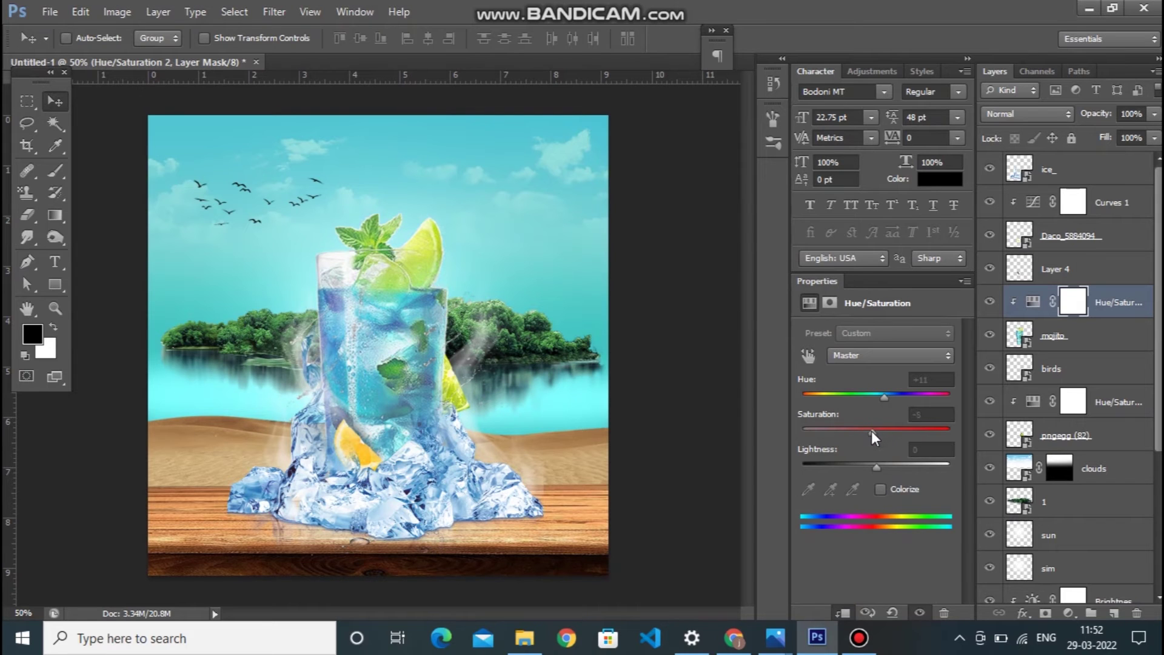
left_click_drag(878, 467, 882, 434)
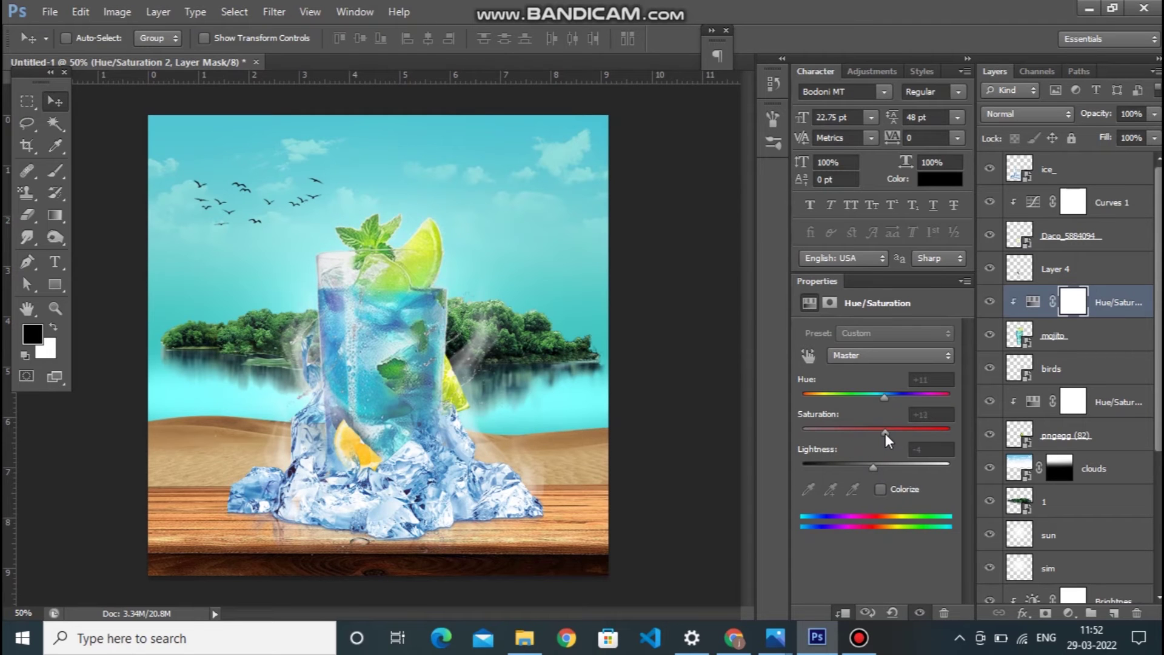
left_click_drag(883, 398, 888, 396)
key("ctrl+plus")
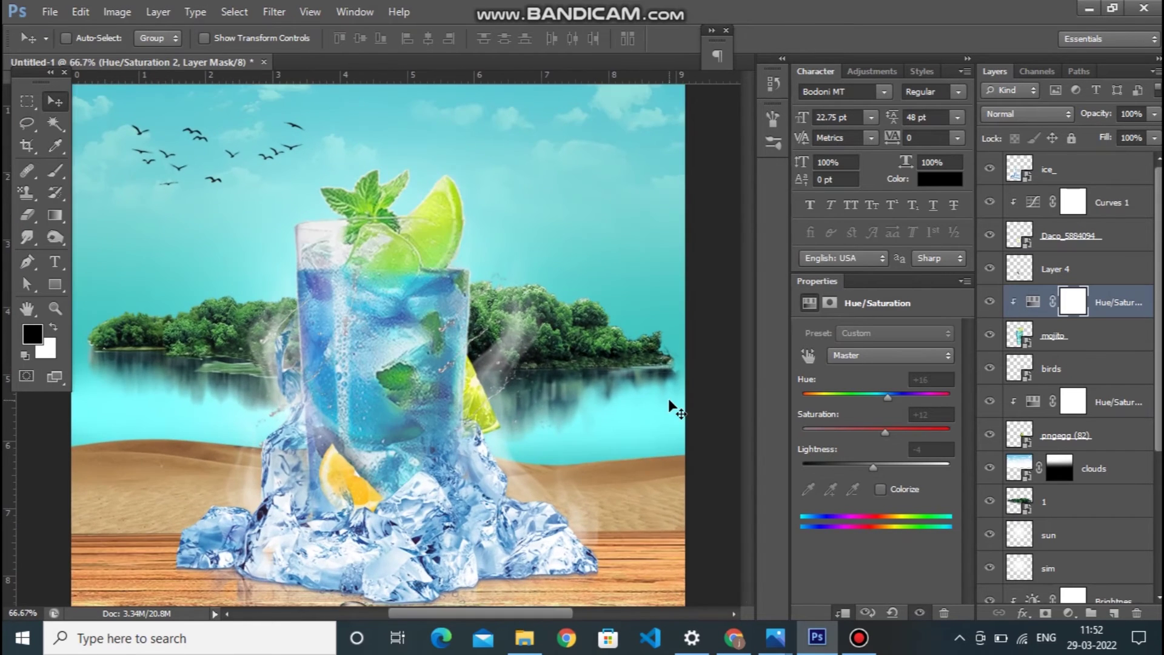
key("ctrl+minus")
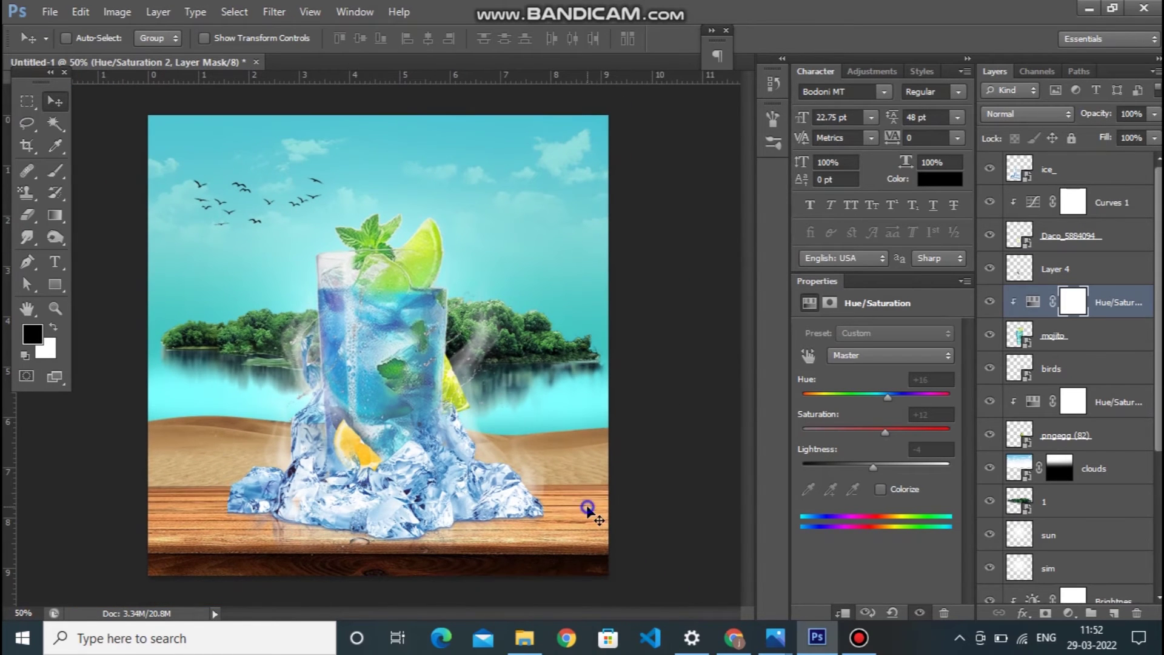
right_click(585, 507)
Add a Hue/Saturation adjustment to table_ with higher saturation and lower lightness.
left_click(667, 418)
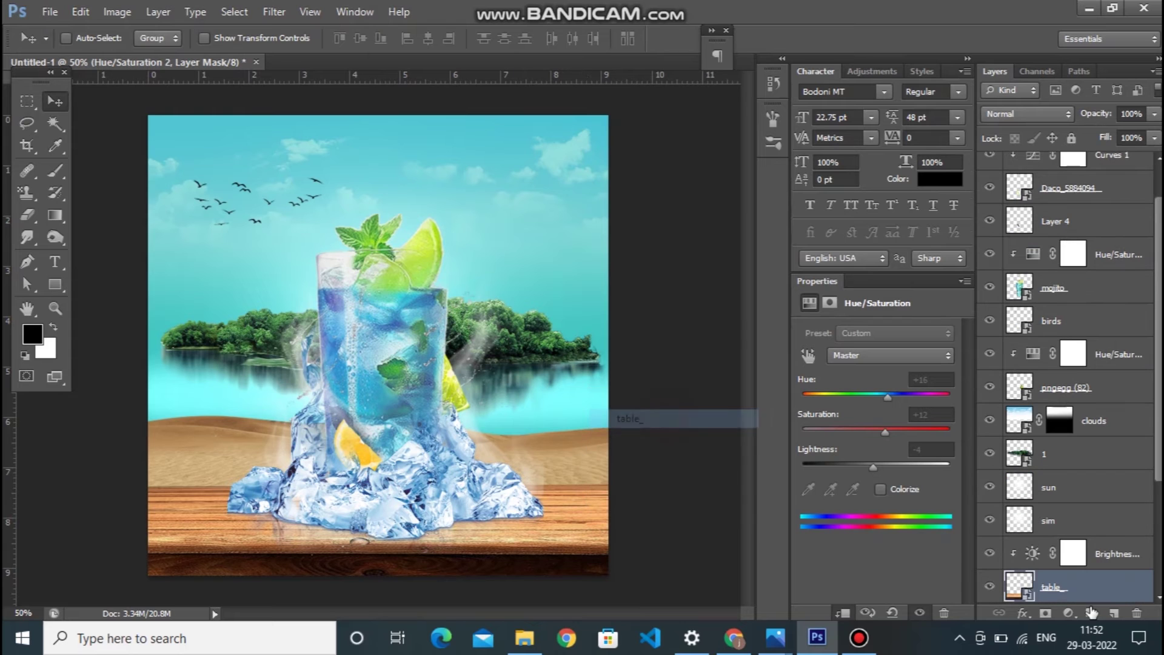
left_click(1067, 613)
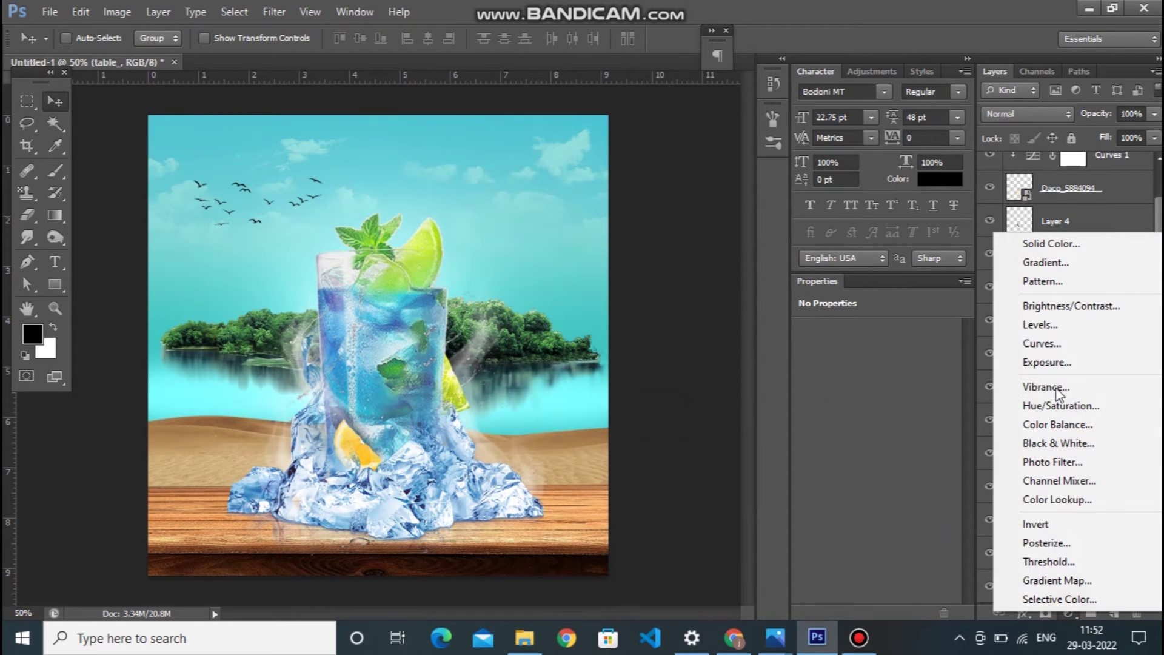
left_click(1062, 410)
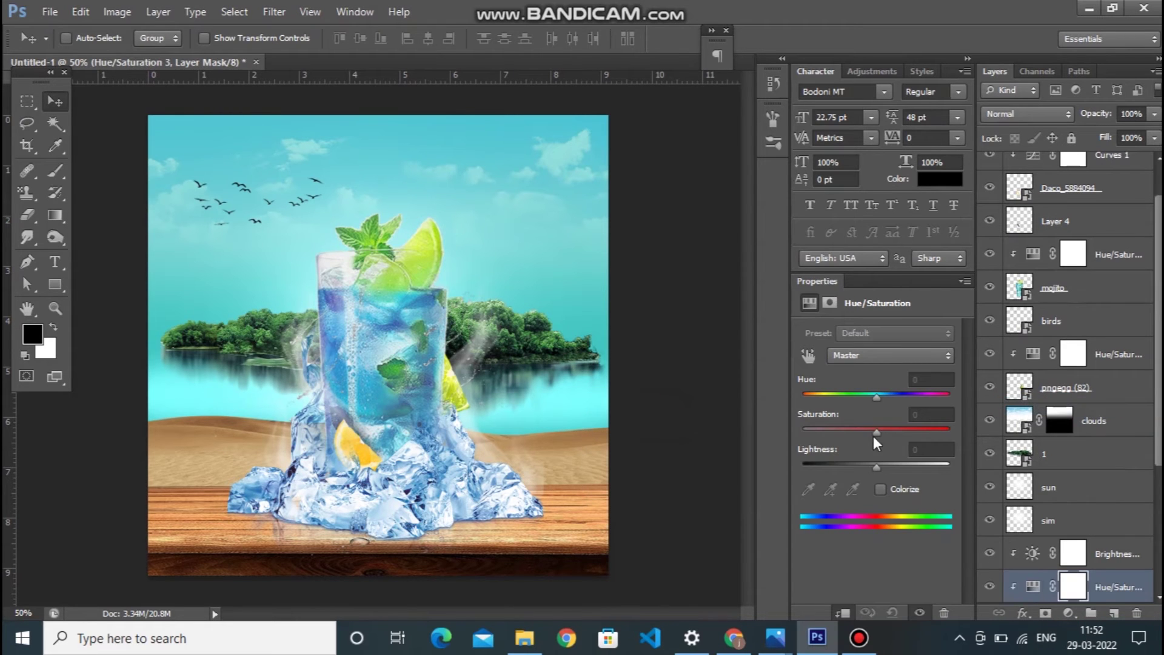
left_click_drag(877, 431, 880, 435)
mouse_move(877, 432)
left_mouse_down()
mouse_move(890, 432)
mouse_move(860, 403)
mouse_move(878, 402)
left_mouse_up()
left_click_drag(875, 464, 865, 464)
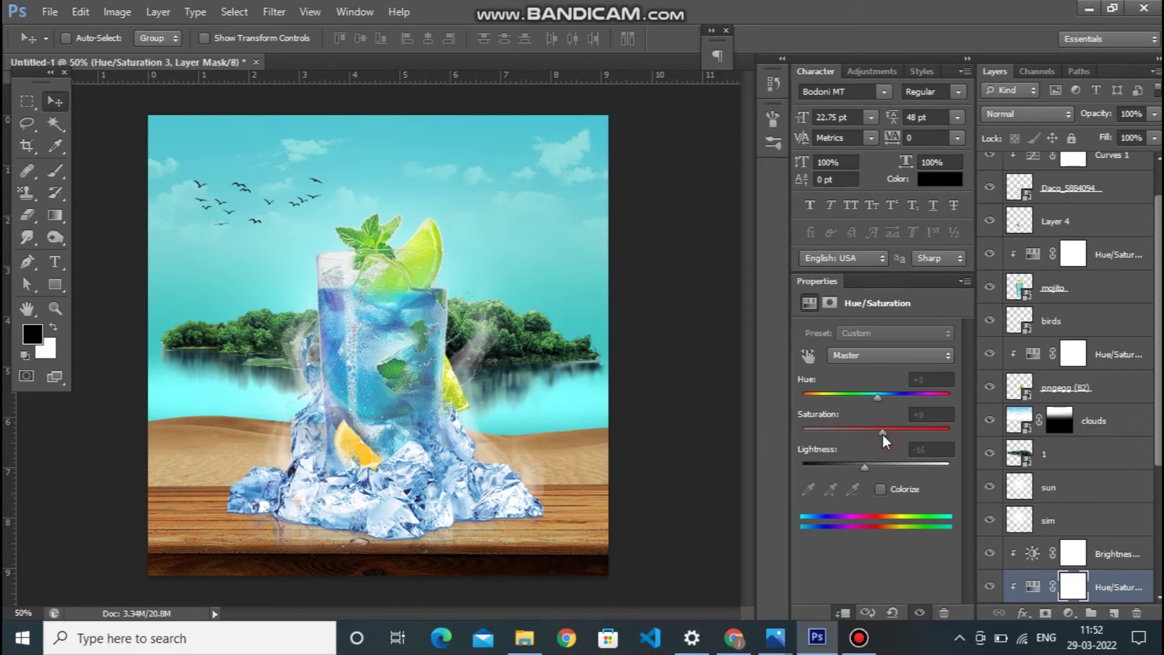
left_click_drag(866, 467, 860, 466)
key("ctrl+2")
key("ctrl+plus")
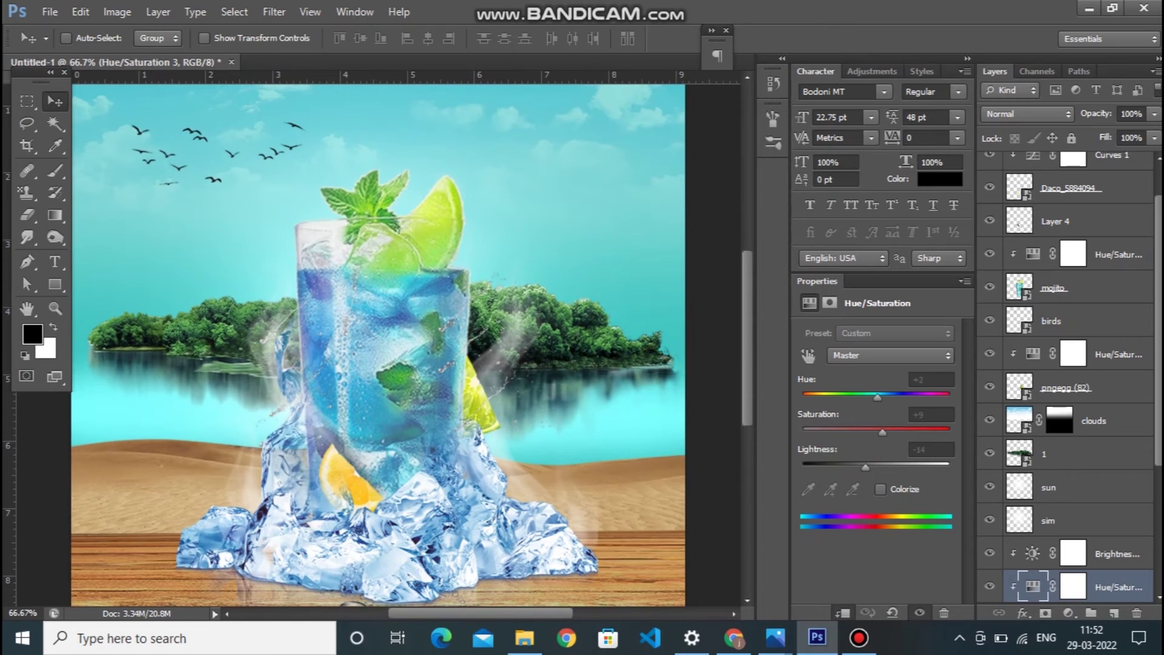
Add an empty Layer 5 above the table's Brightness/Contrast adjustment.
left_click_drag(1158, 458, 1158, 506)
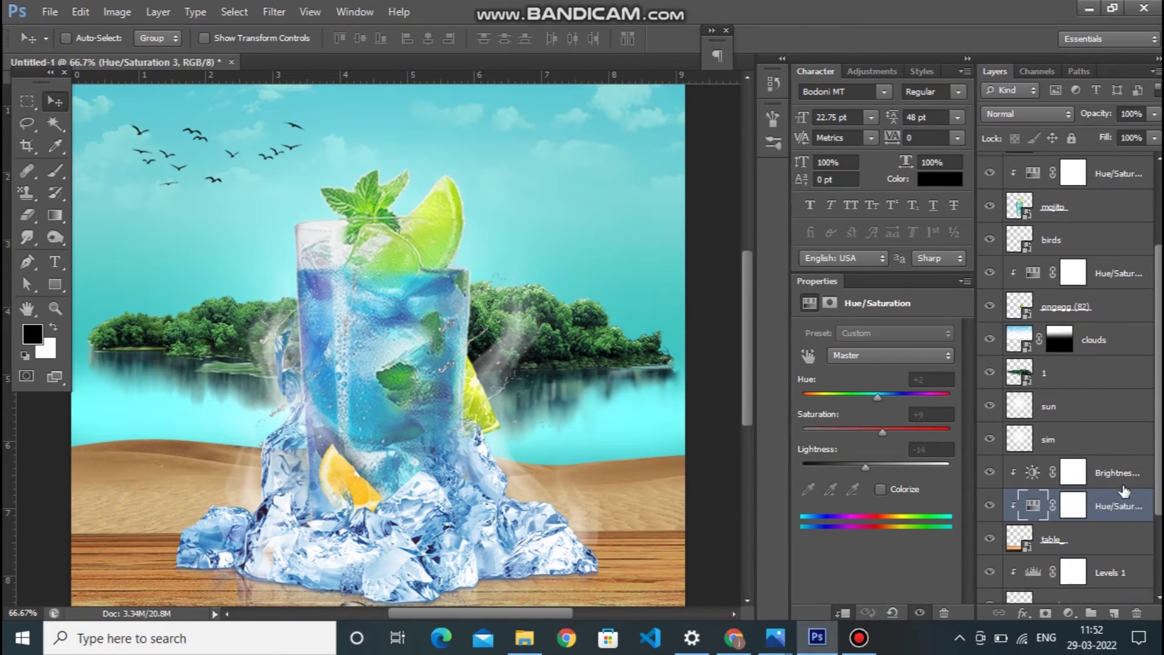
left_click(1097, 479)
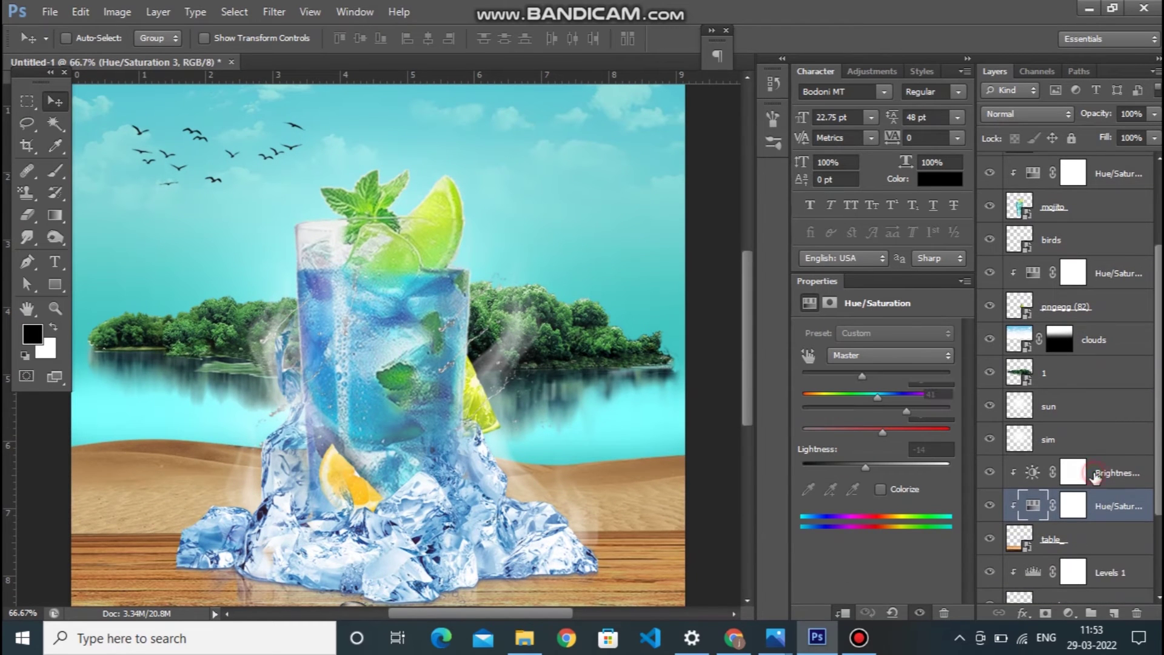
left_click(1114, 612)
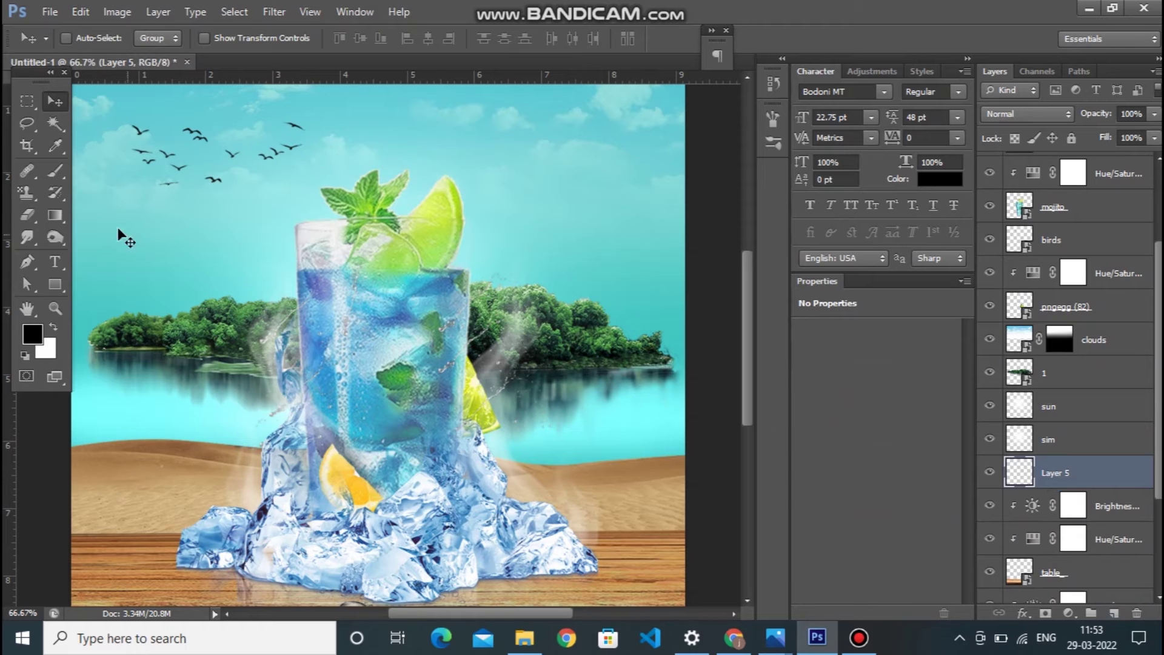
left_click(54, 172)
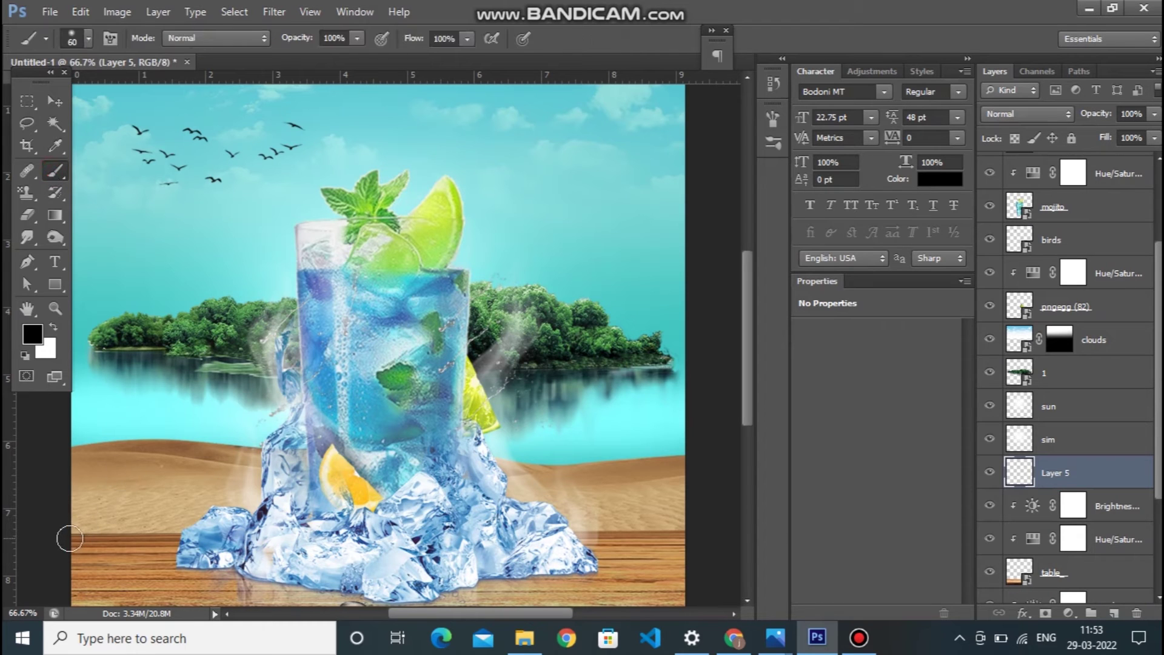
Paint a soft dark brush shadow along the table edge on the new layer.
left_click_drag(63, 536, 121, 537)
key("ctrl+alt+z")
key("ctrl+alt+z")
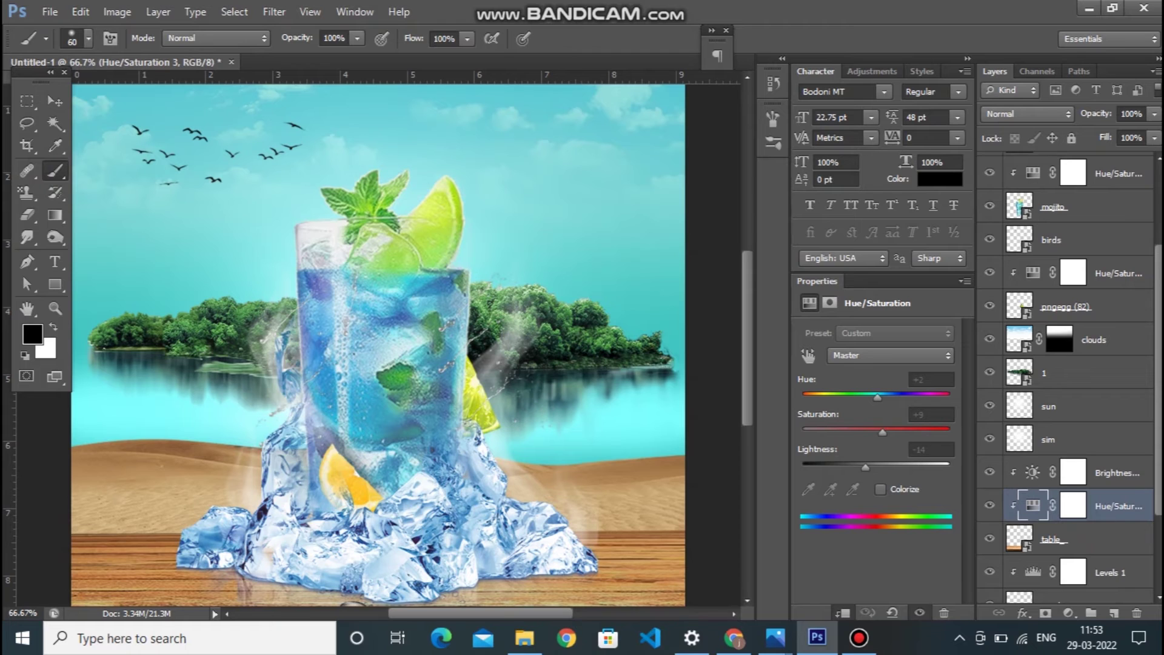
left_click_drag(1158, 477, 1158, 534)
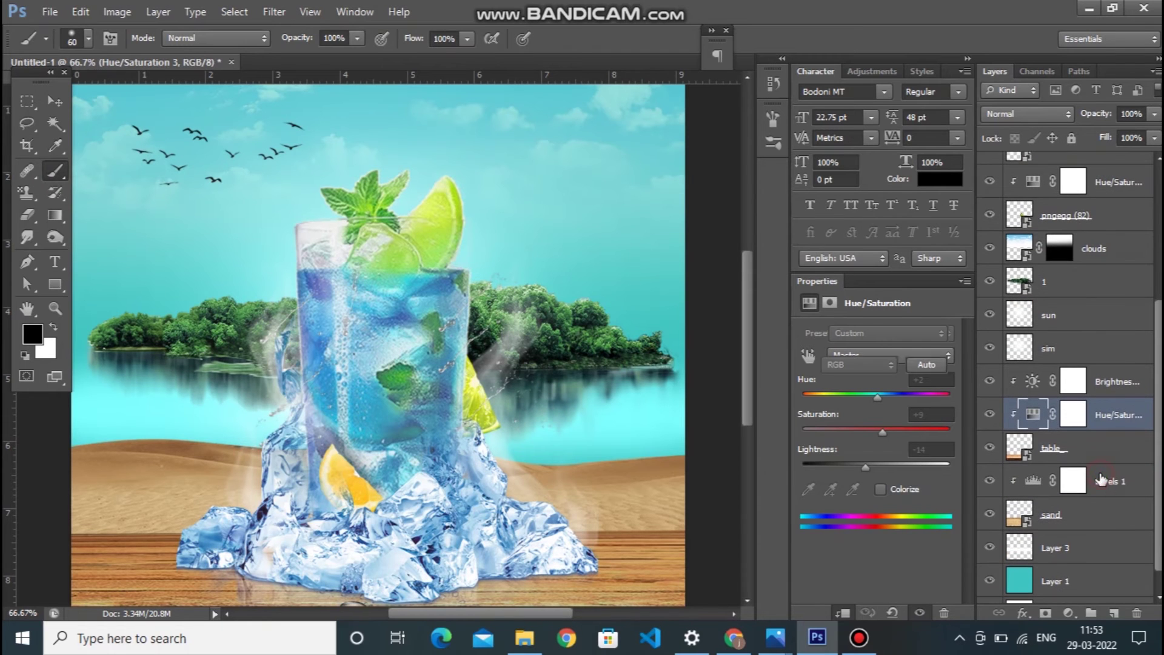
left_click(1115, 616)
key("bracketright")
key("bracketright")
left_click(357, 39)
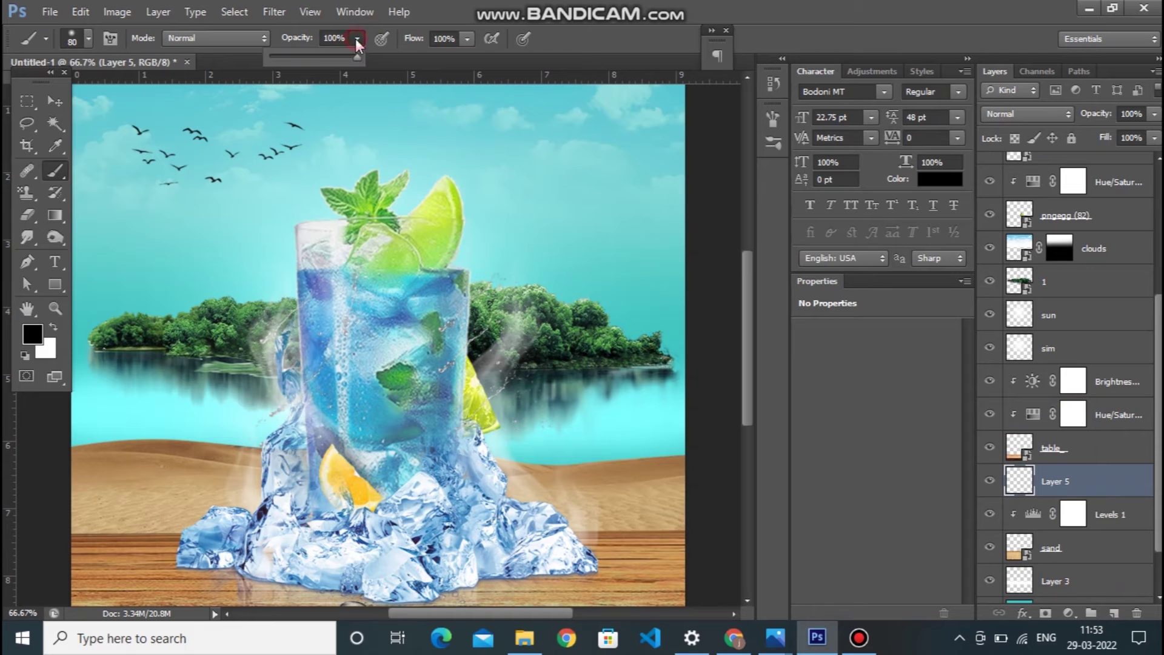
left_click(467, 42)
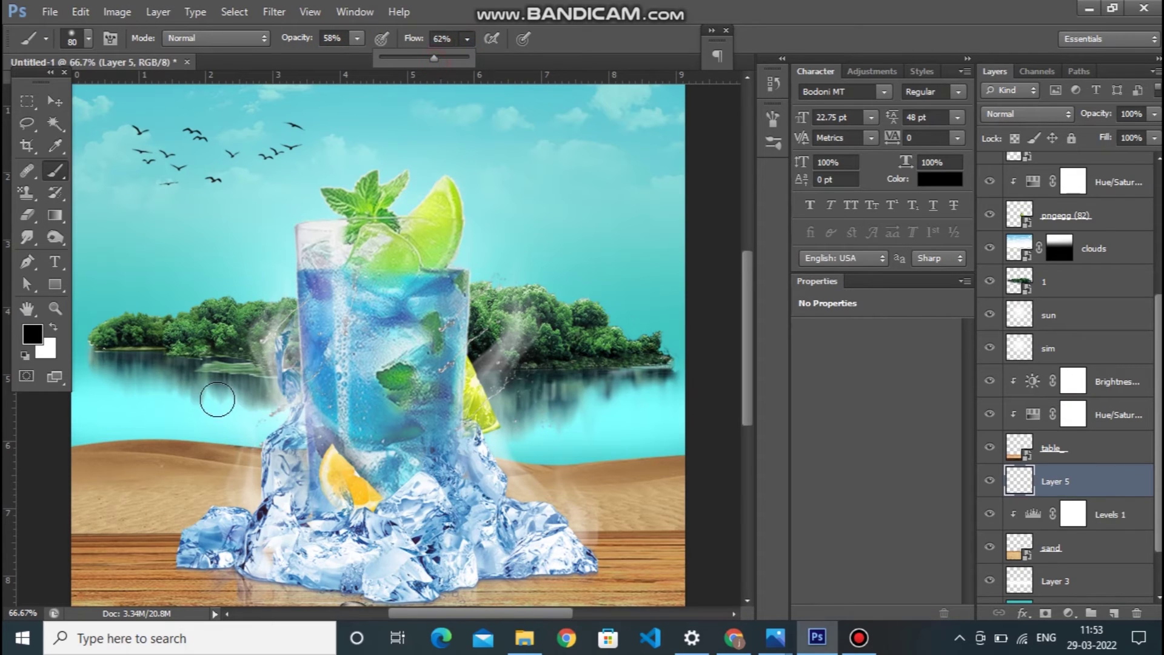
left_click(79, 535)
left_click_drag(79, 535, 243, 534)
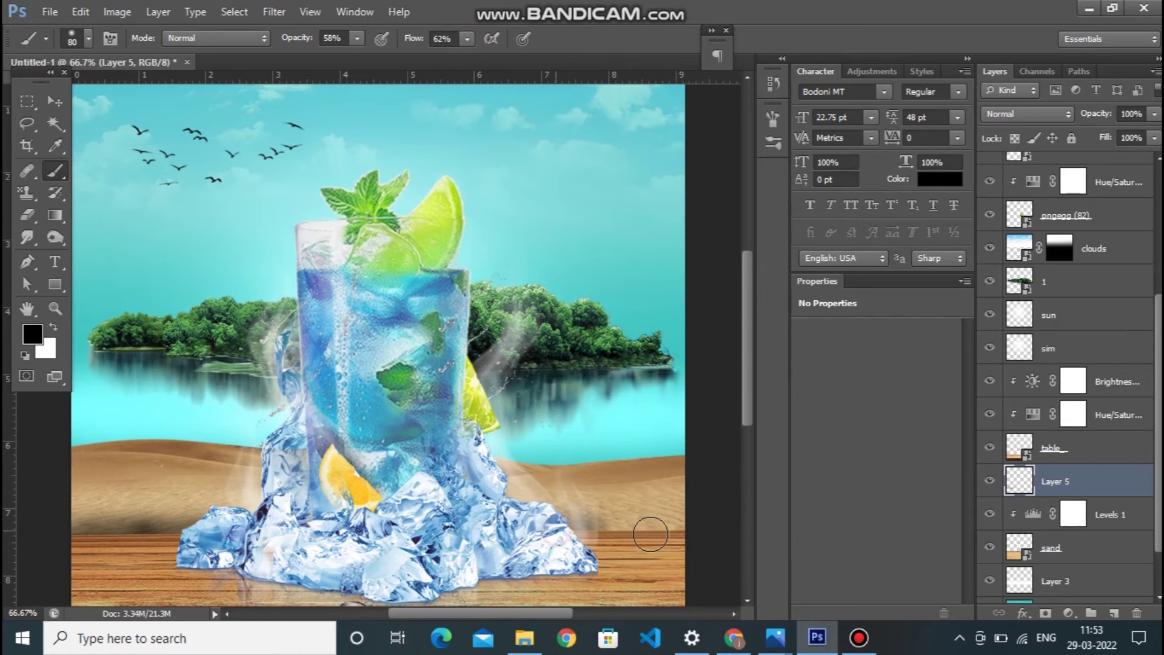
key("ctrl+minus")
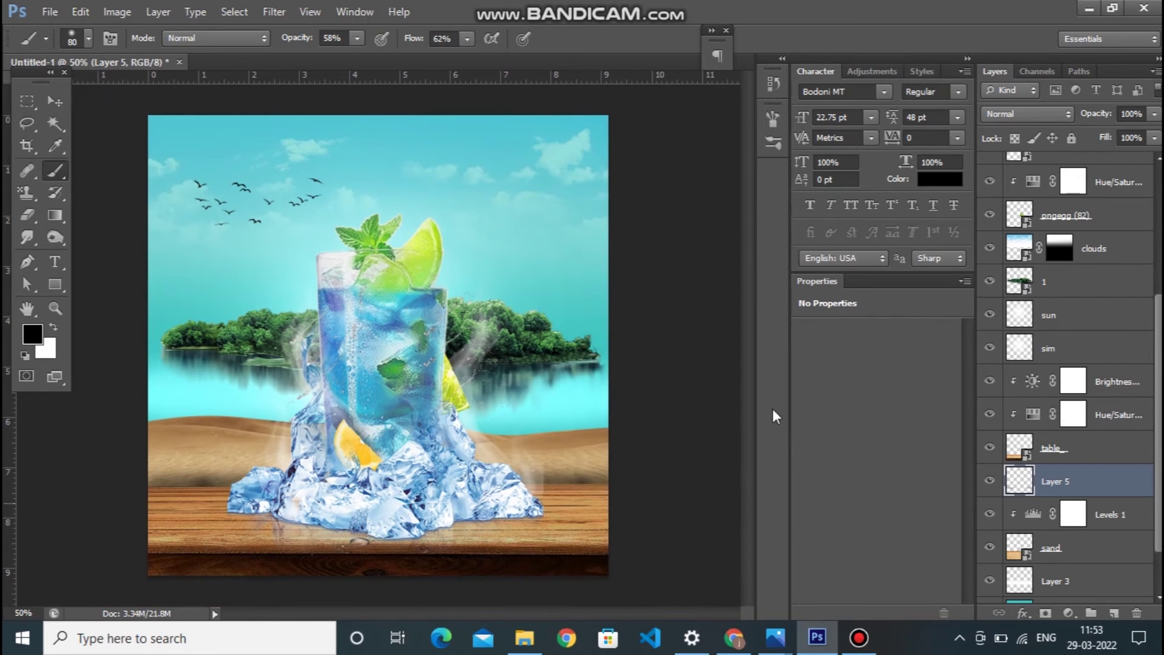
Set Layer 5 to 47% fill and 75% opacity.
left_click(1155, 139)
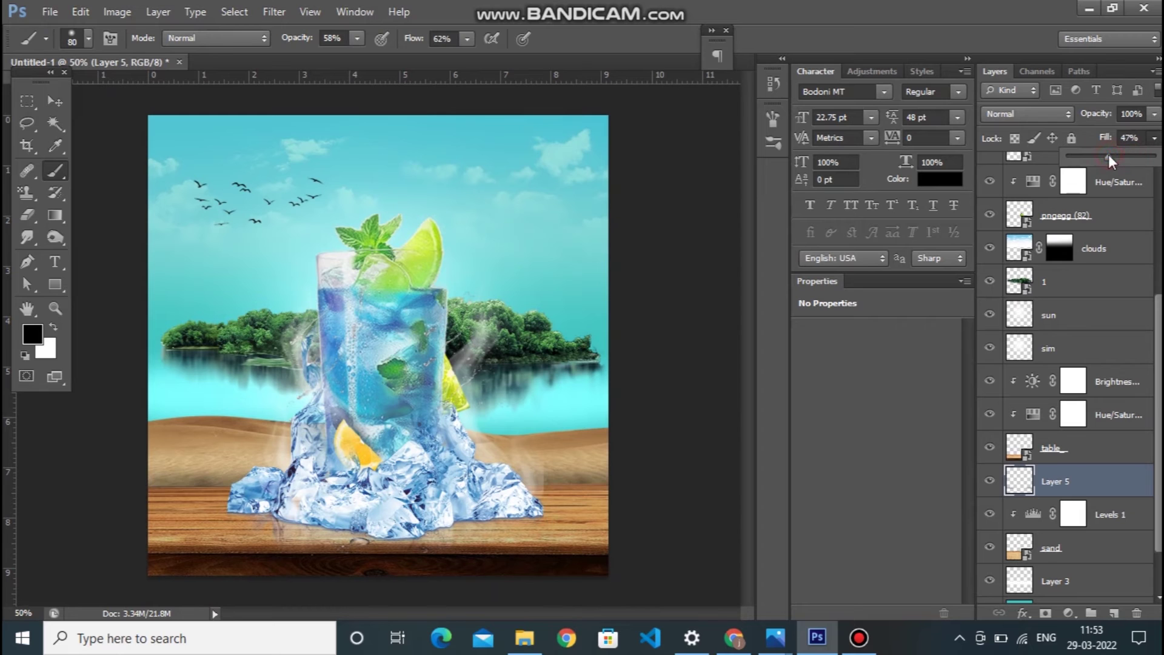
left_click(1155, 114)
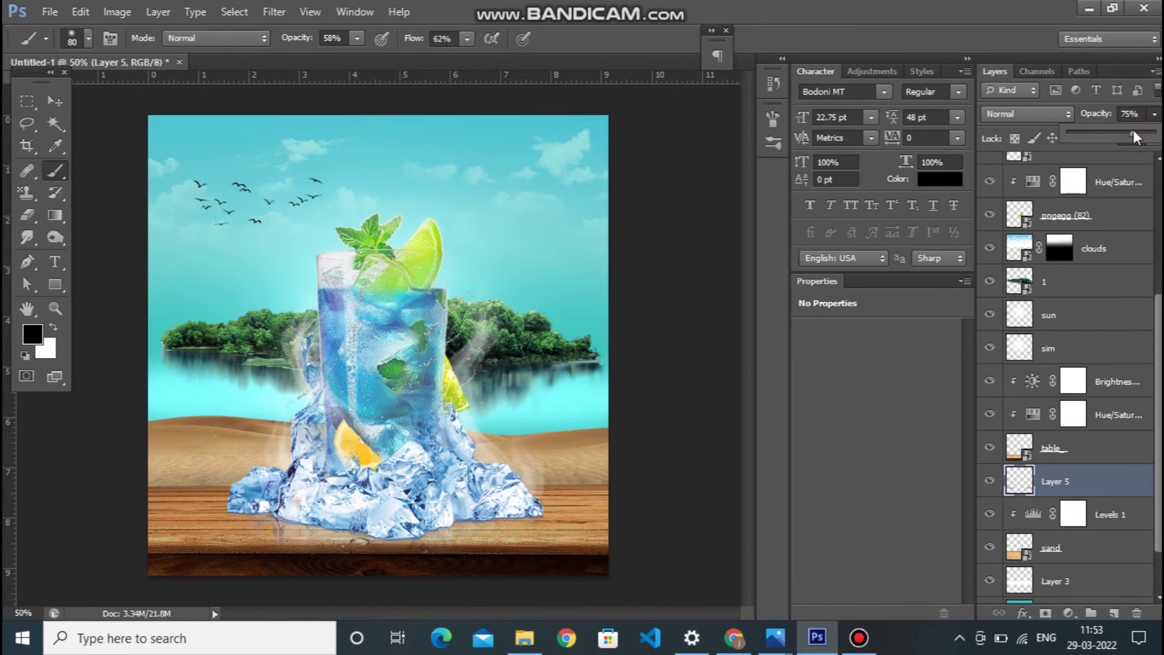
key("ctrl+plus")
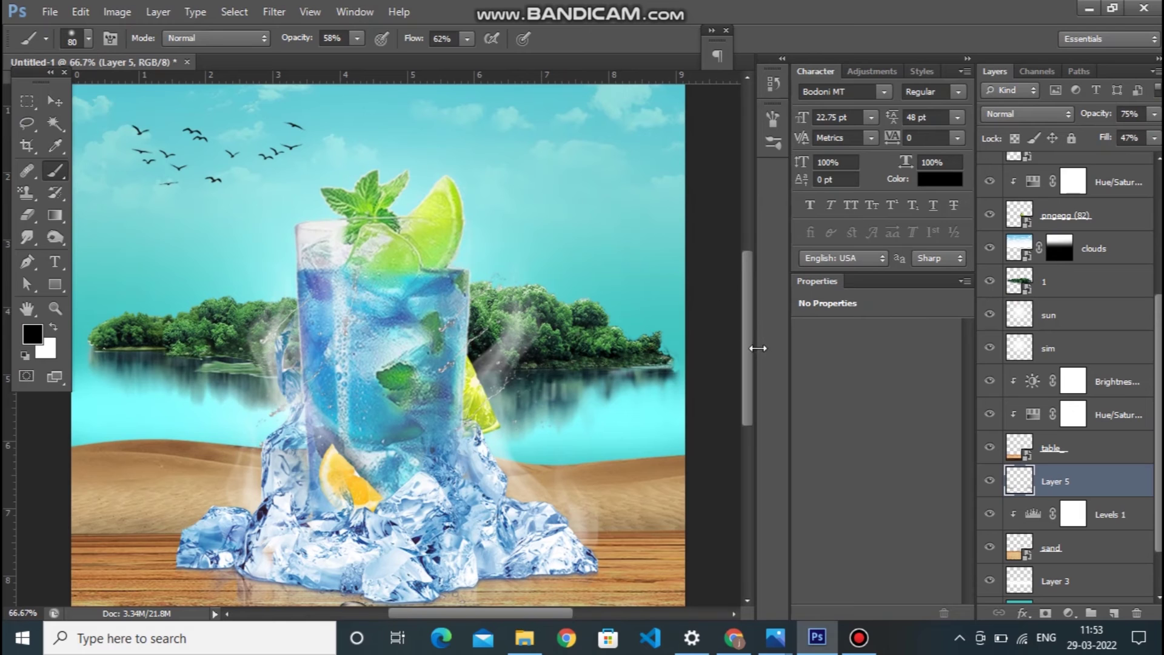
left_click_drag(750, 364, 751, 352)
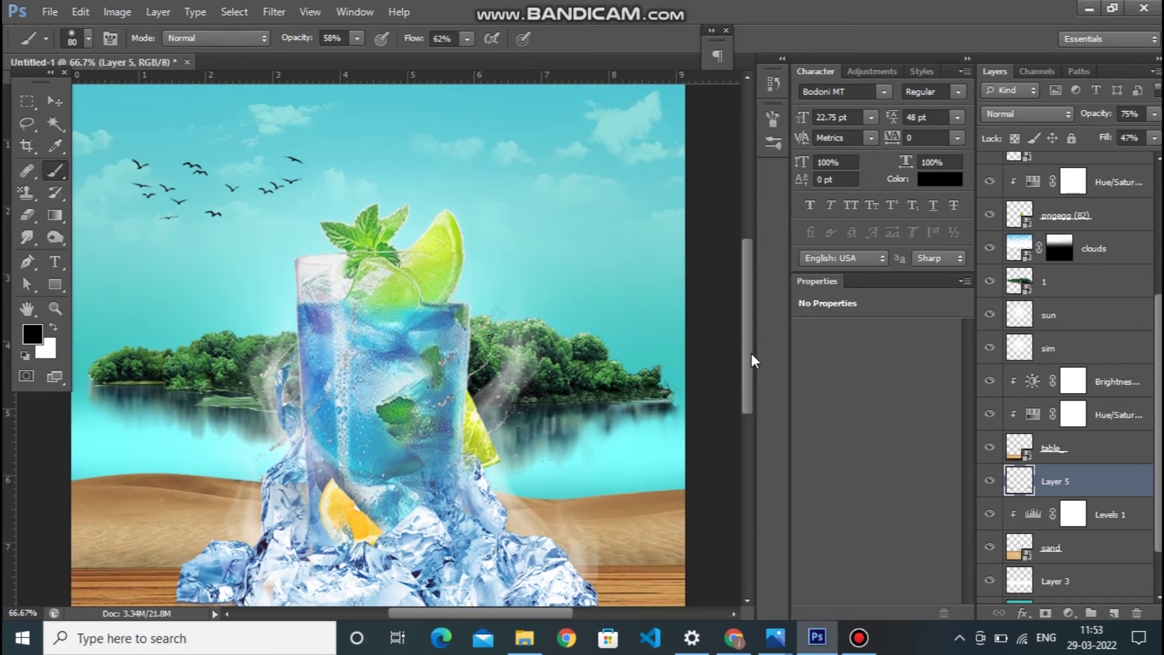
left_click(49, 11)
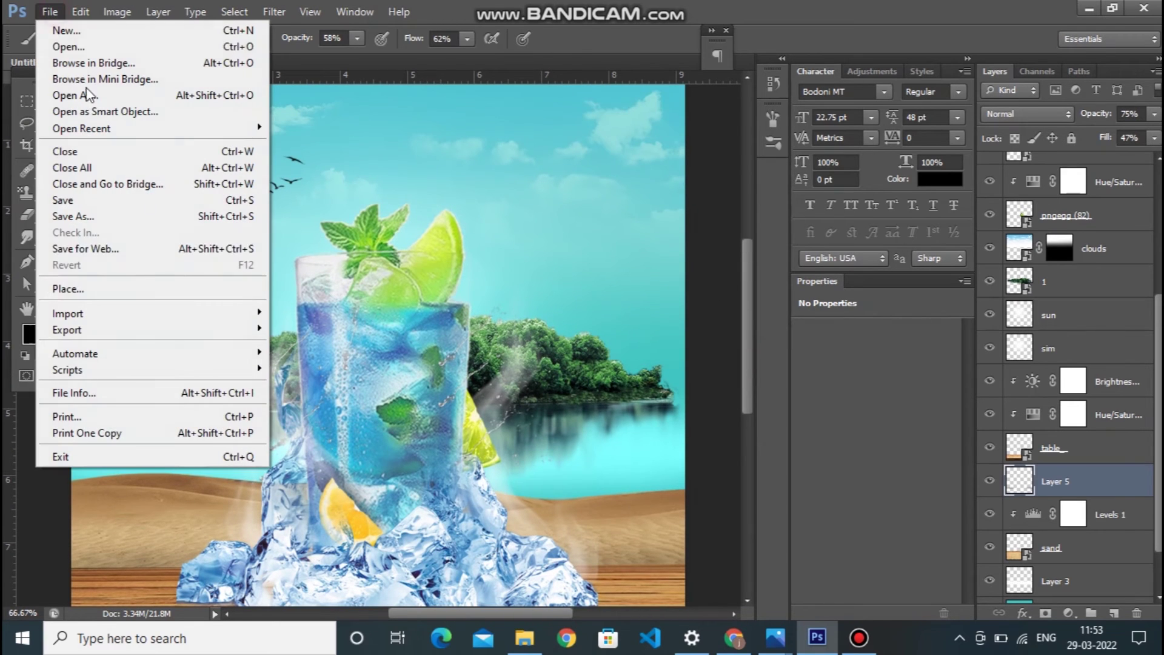
Place the 3-2-beach-free-png-image coconut drink and shrink it to about 14%.
left_click(159, 291)
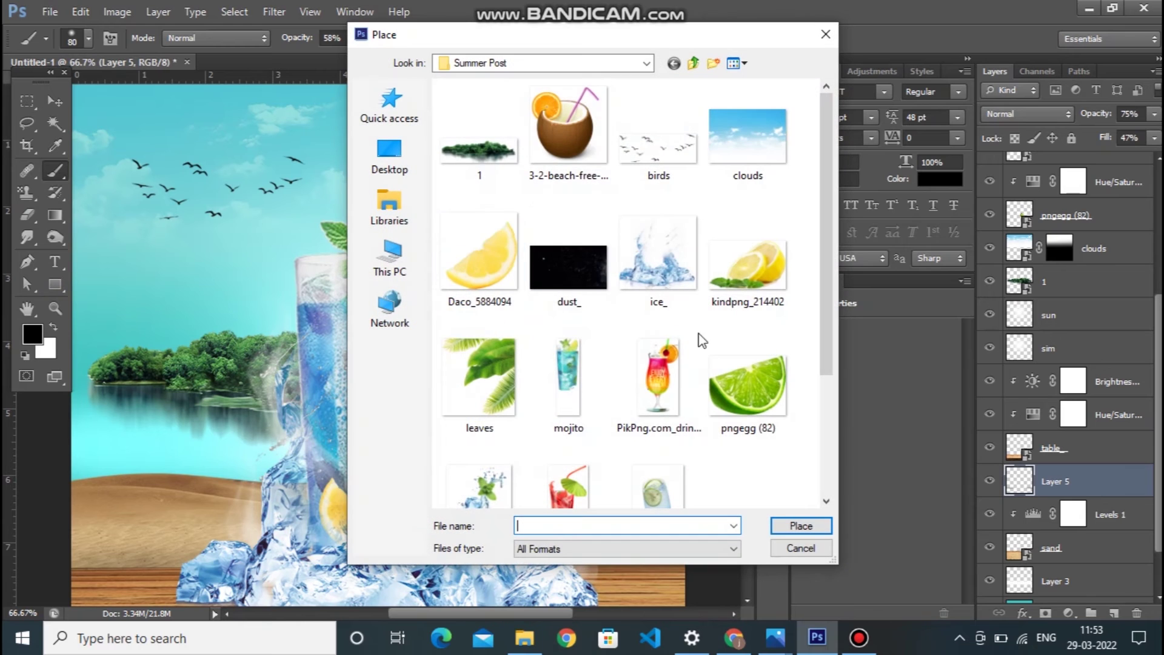
left_click(555, 113)
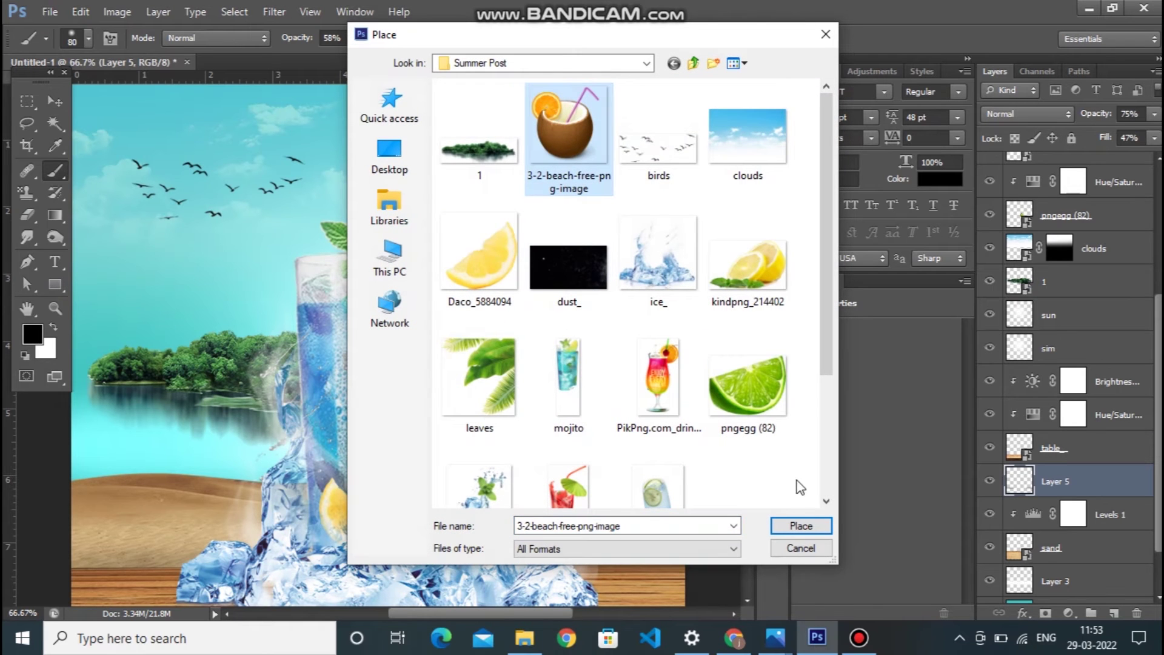
left_click(801, 526)
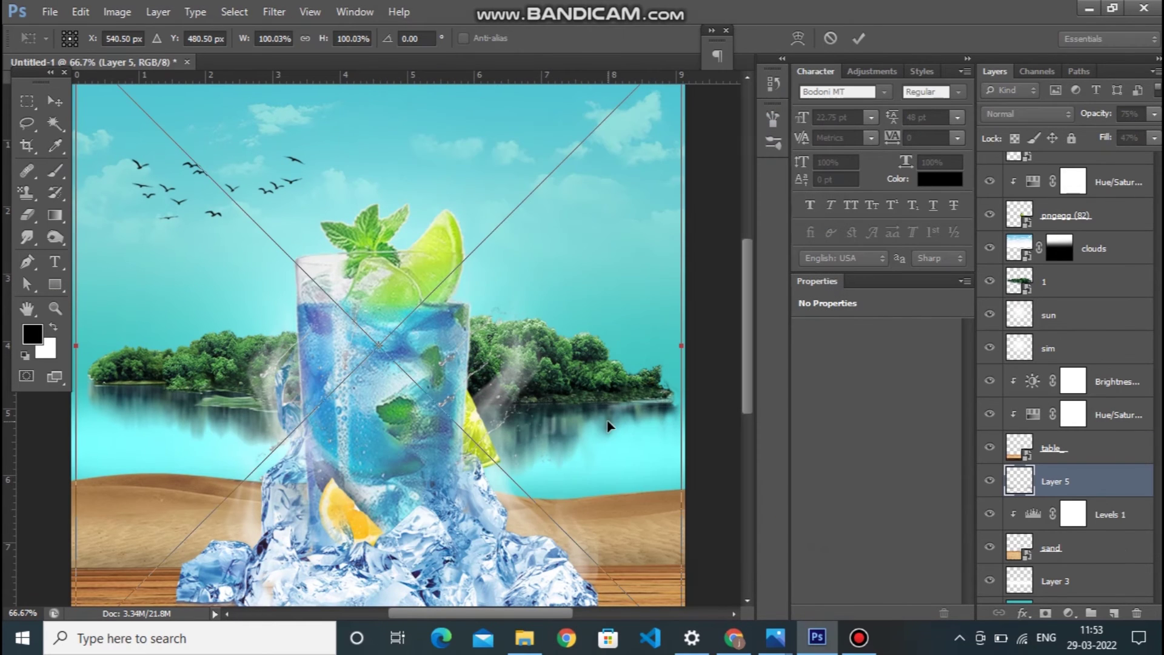
key("ctrl+minus")
key("ctrl+minus")
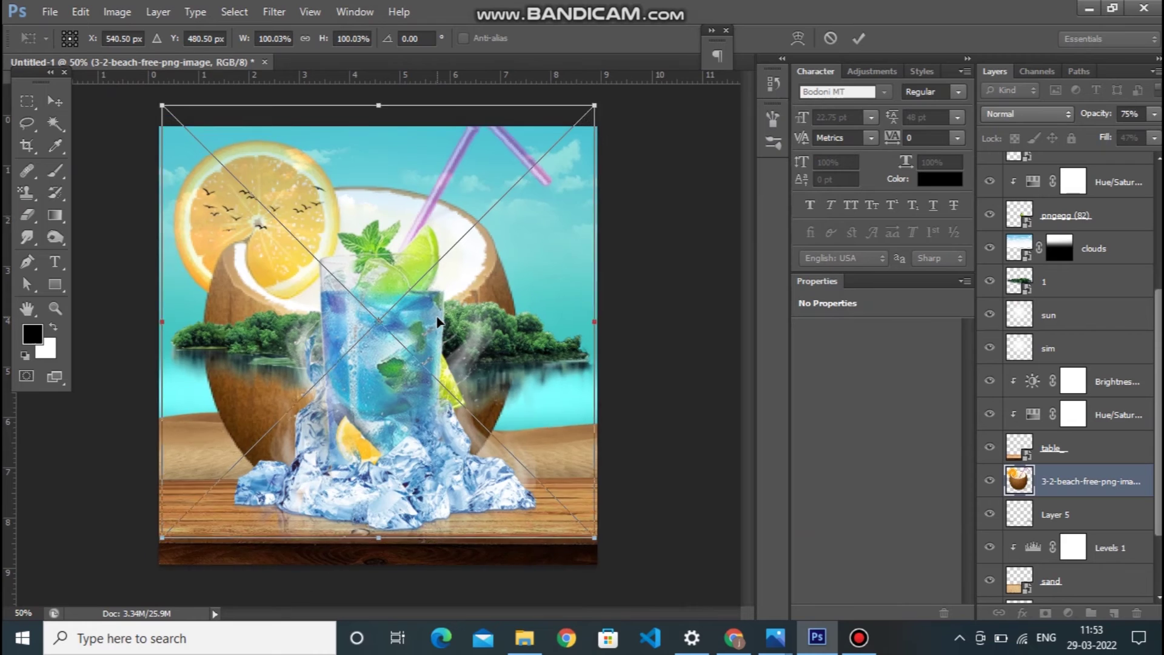
left_click_drag(229, 178, 357, 283)
left_click_drag(393, 327, 496, 402)
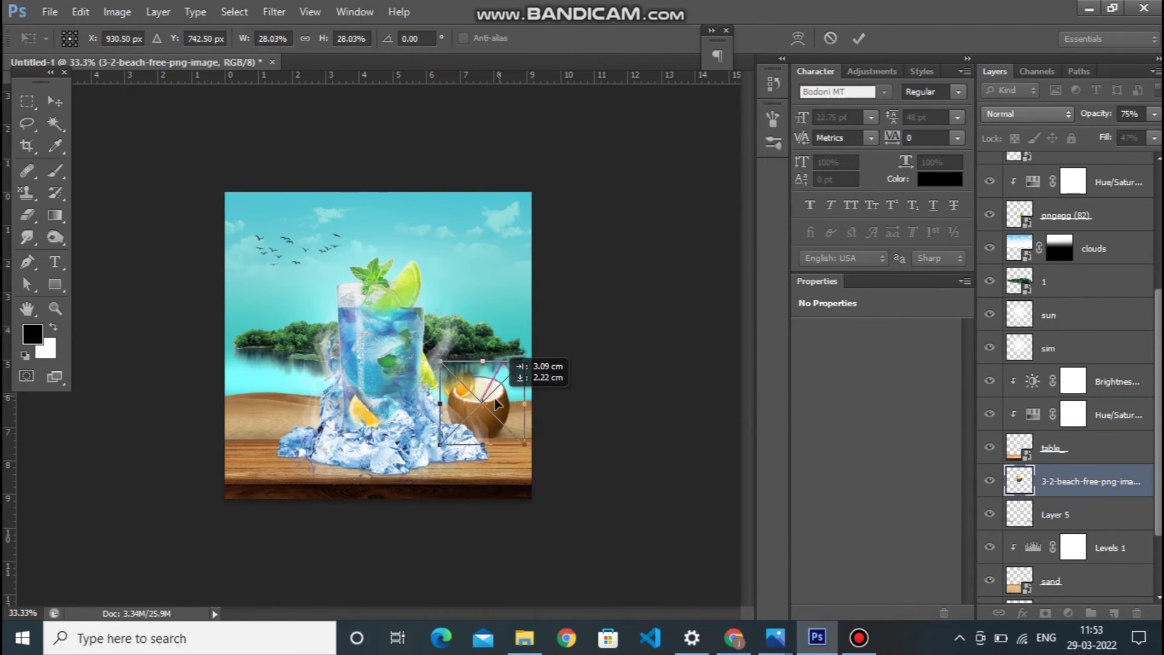
key("ctrl+plus")
key("ctrl+plus")
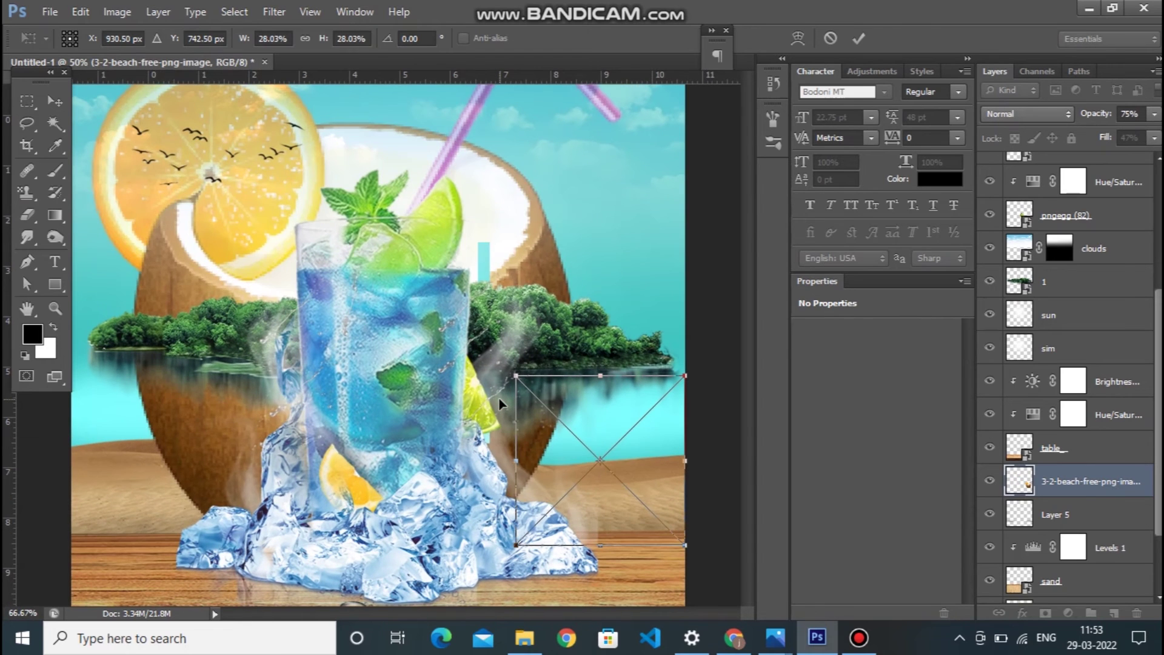
mouse_move(634, 442)
left_mouse_down()
mouse_move(194, 464)
mouse_move(201, 450)
left_mouse_up()
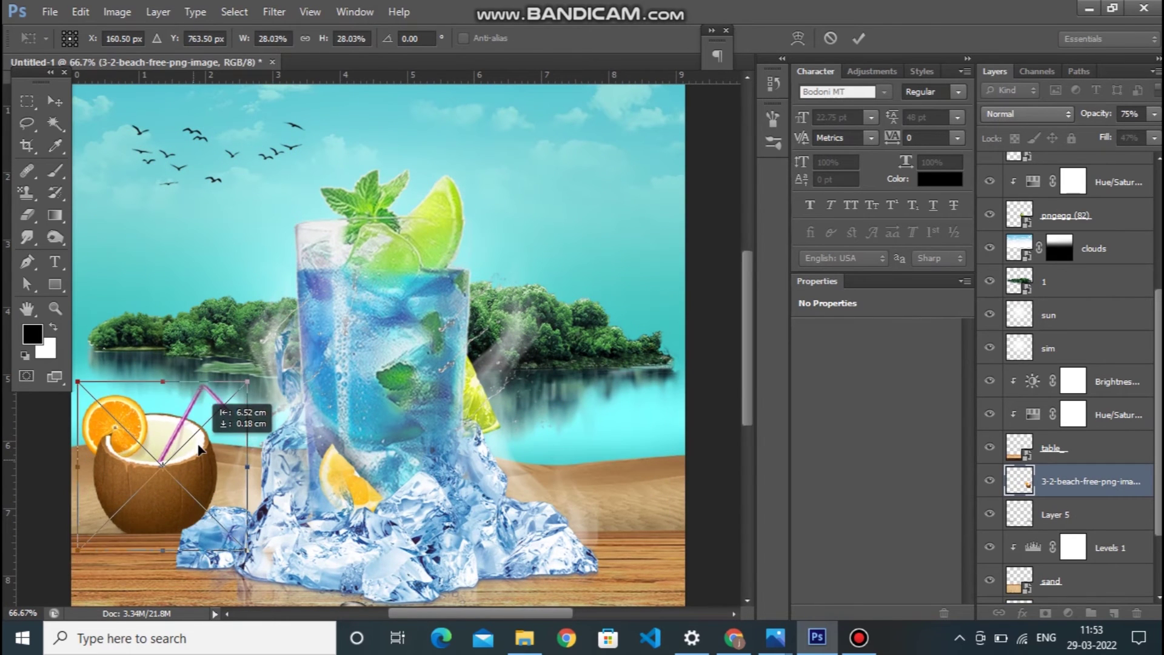
left_click_drag(76, 380, 132, 425)
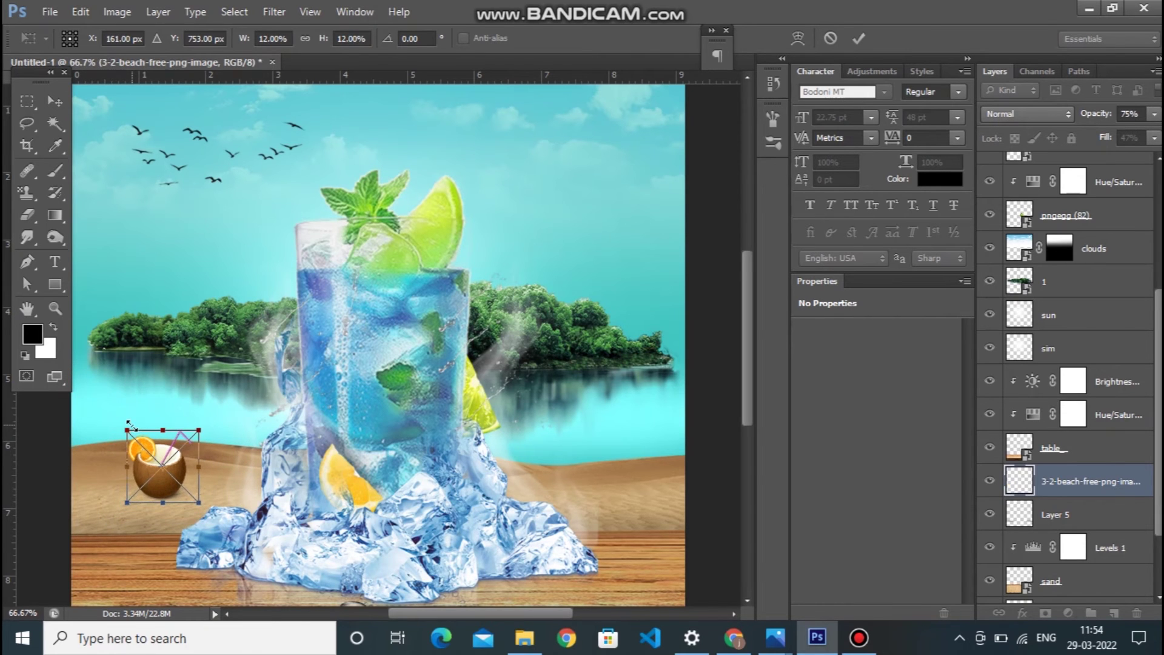
key("b")
key("ctrl+plus")
key("Return")
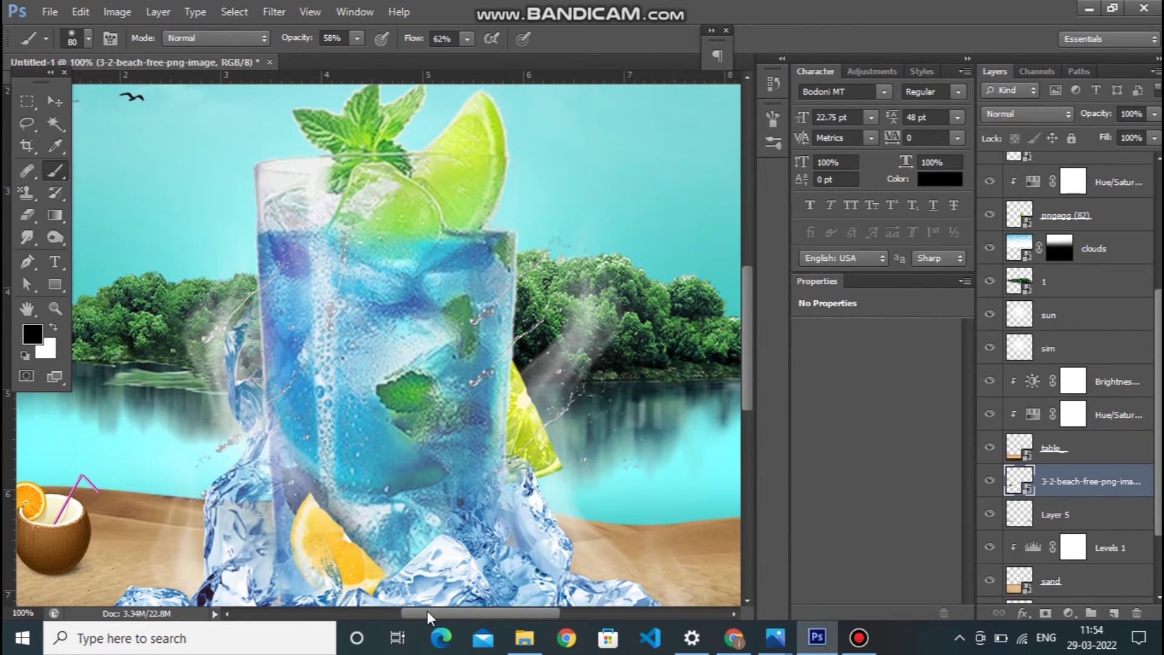
Move the coconut drink onto the table's left side beside the ice.
left_click(400, 614)
key("ctrl+minus")
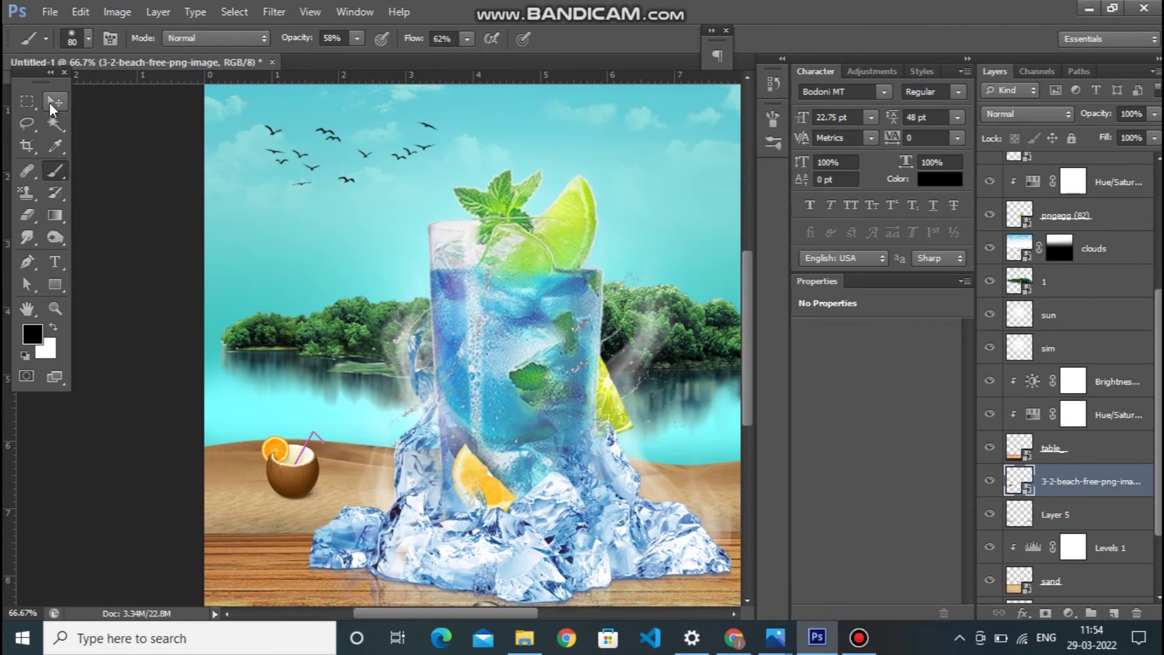
left_click(51, 102)
left_click_drag(297, 459, 308, 532)
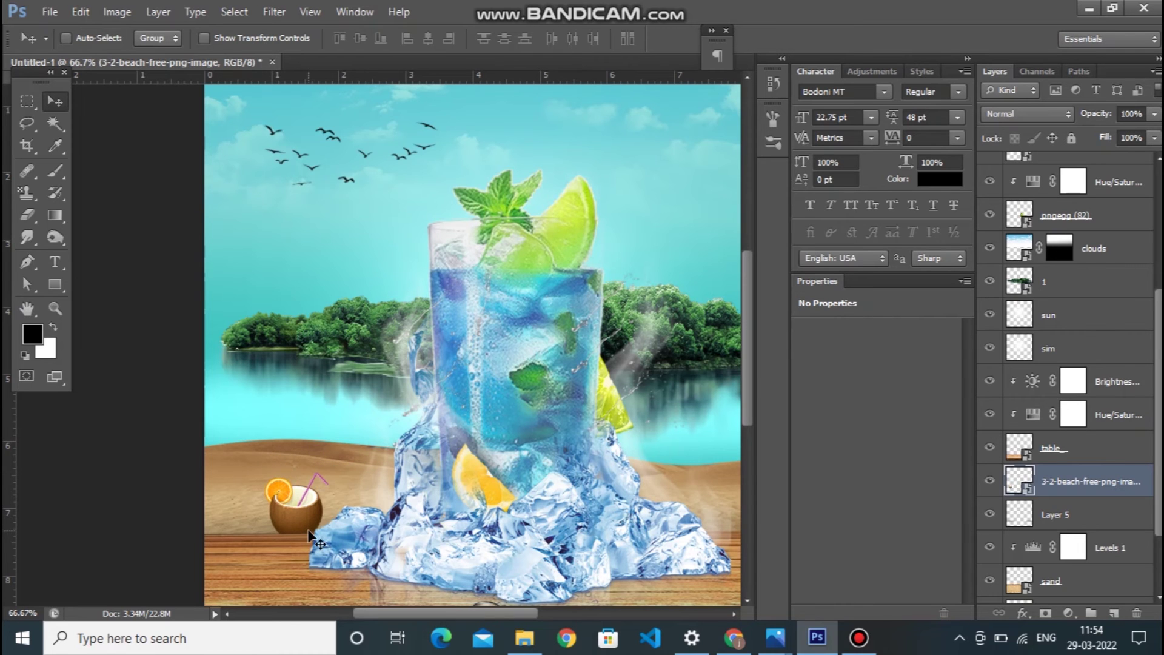
scroll(308, 529, "down", 1)
scroll(176, 512, "up", 1)
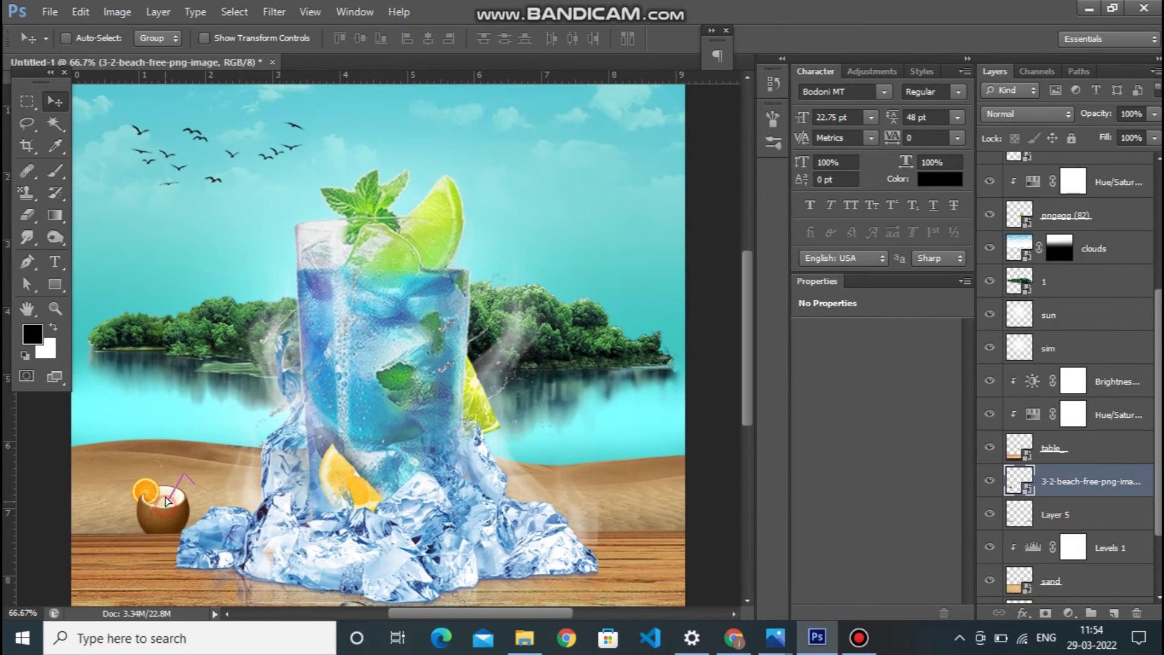
left_click_drag(172, 507, 165, 493)
scroll(165, 493, "down", 1)
scroll(165, 493, "down", 1)
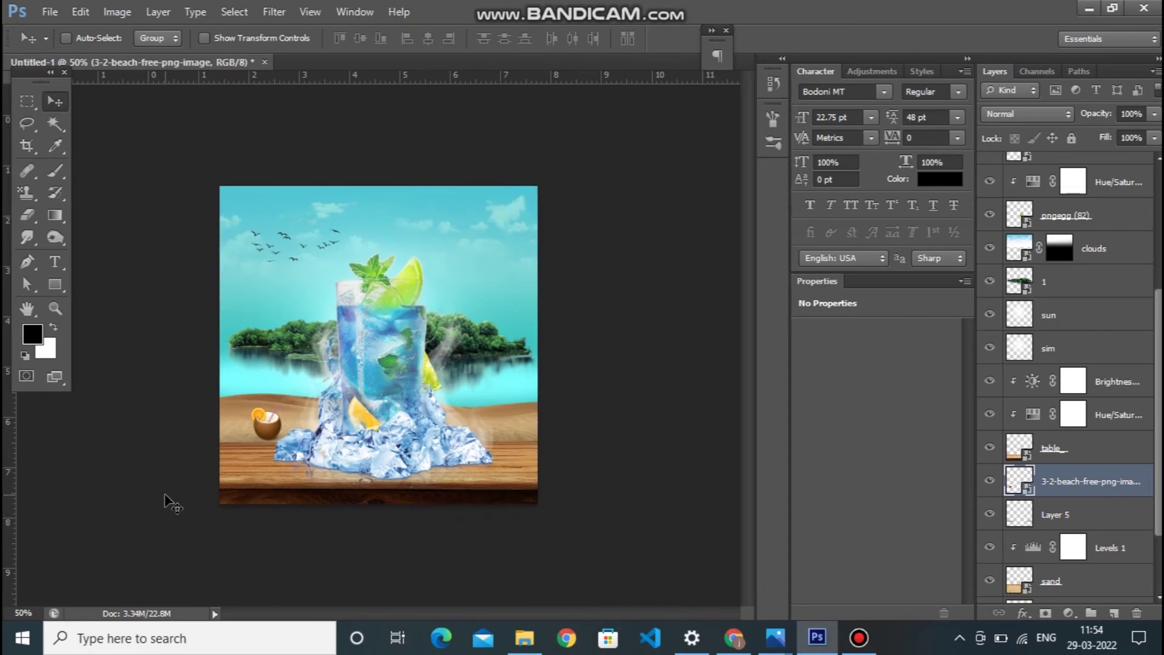
scroll(165, 493, "up", 1)
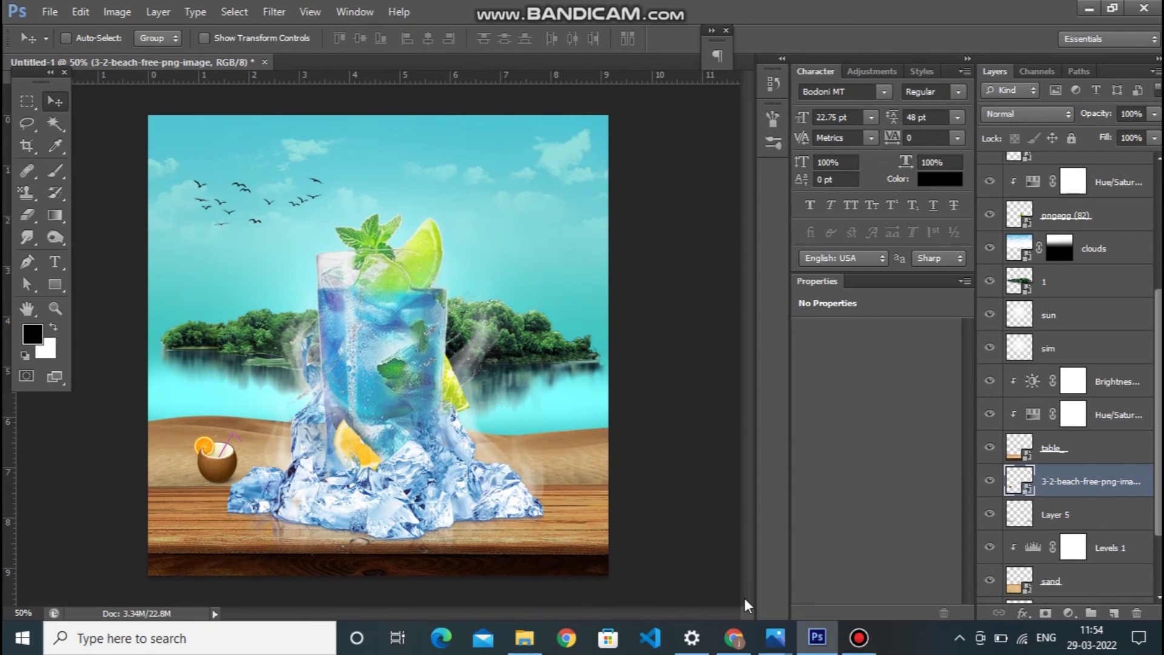
Place the palm leaves image into the poster.
left_click(49, 12)
mouse_move(82, 129)
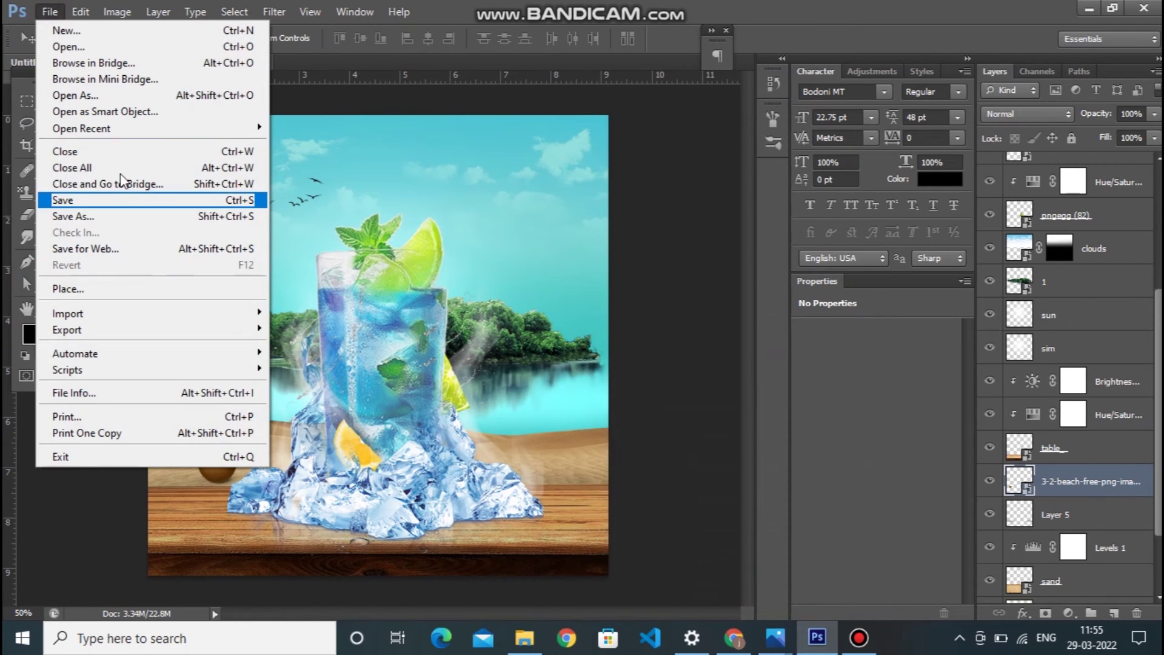
left_click(127, 288)
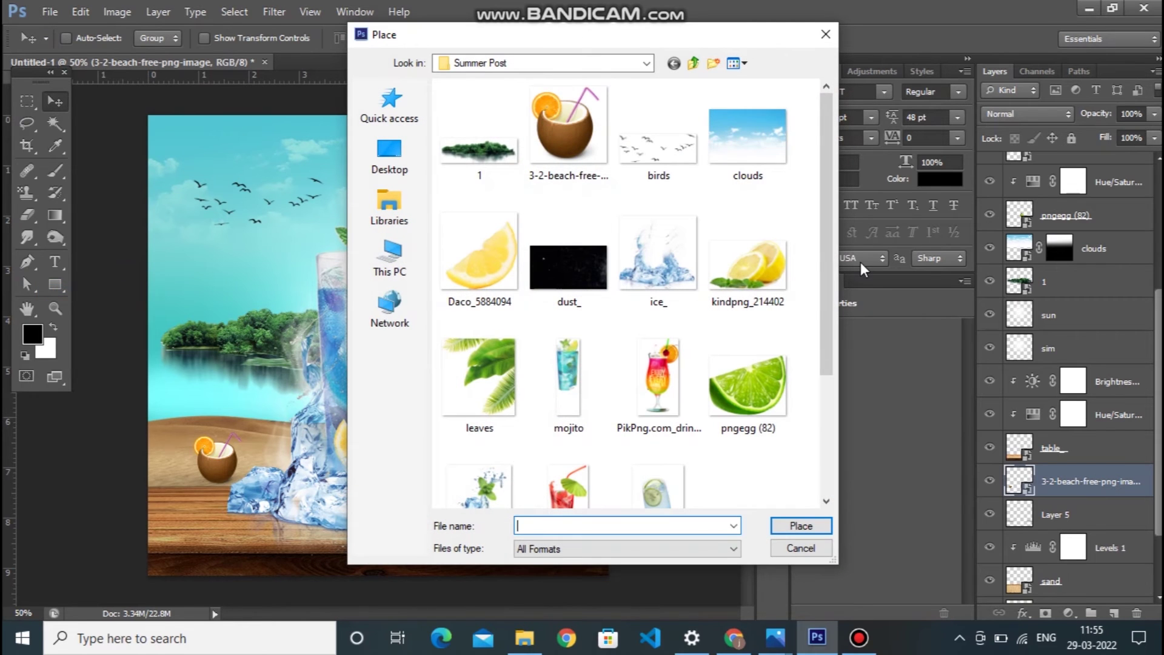
scroll(831, 291, "down", 3)
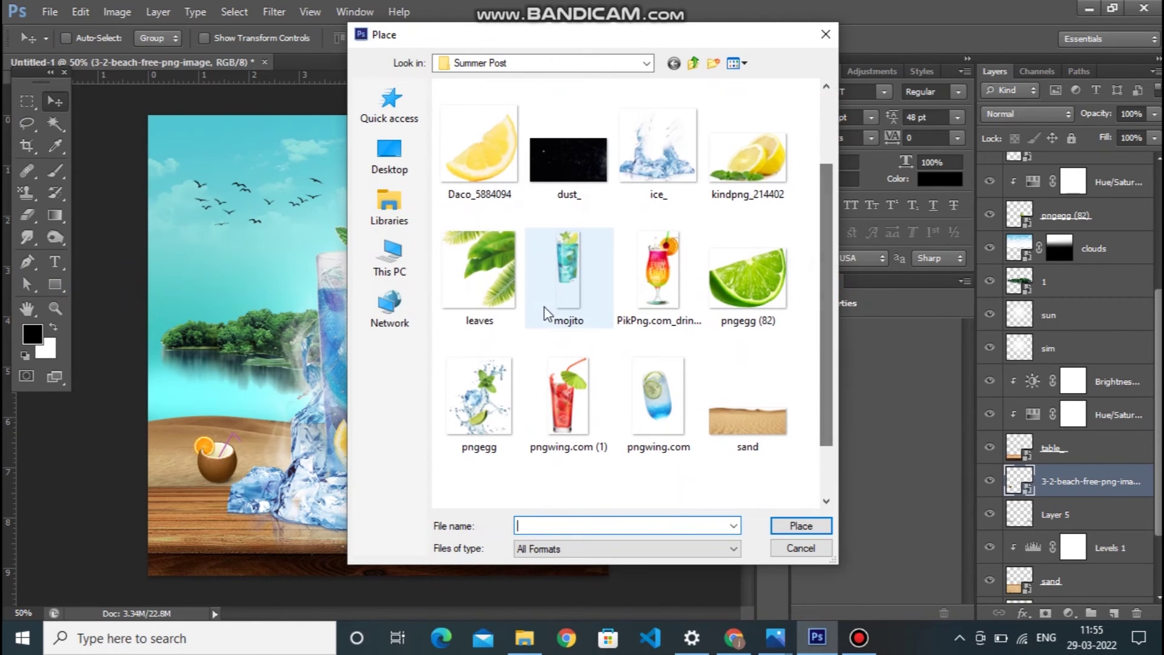
left_click(502, 295)
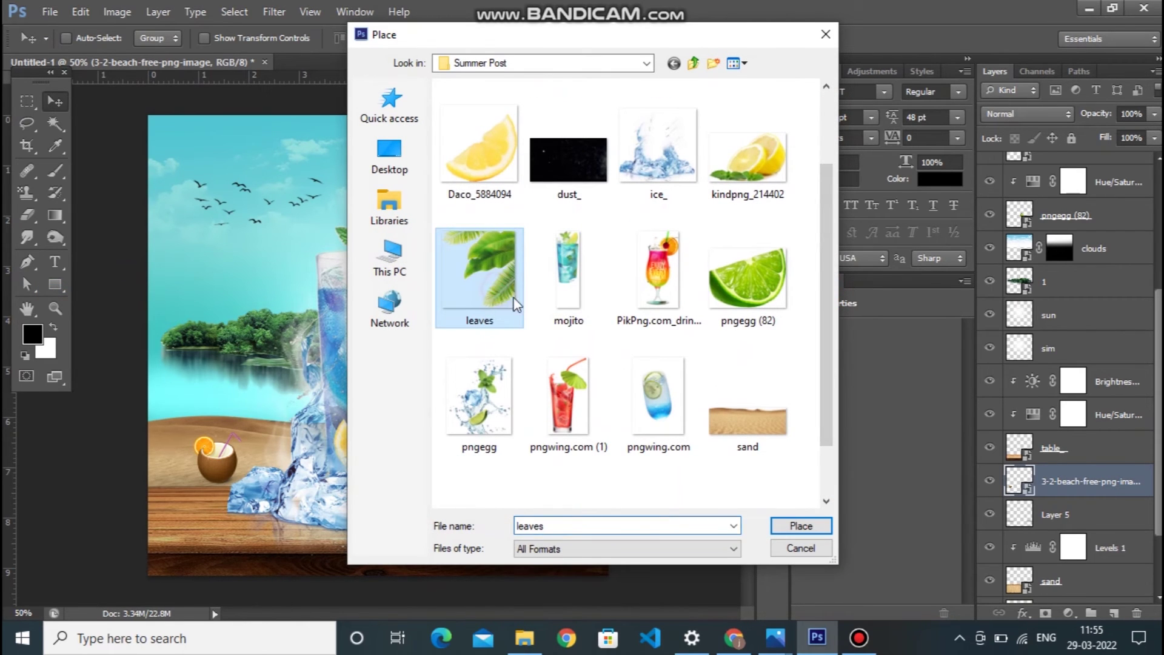
left_click(823, 531)
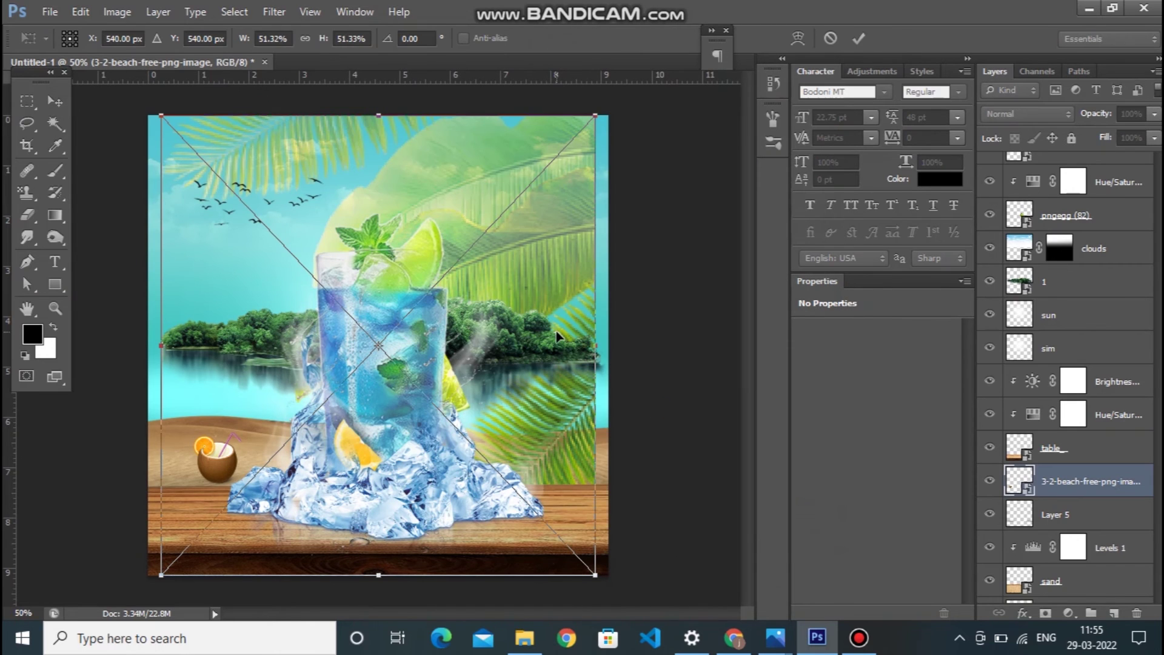
Shrink the leaves to about 21%, move them top-right, and stack the layer above sun.
left_click_drag(475, 280, 502, 277)
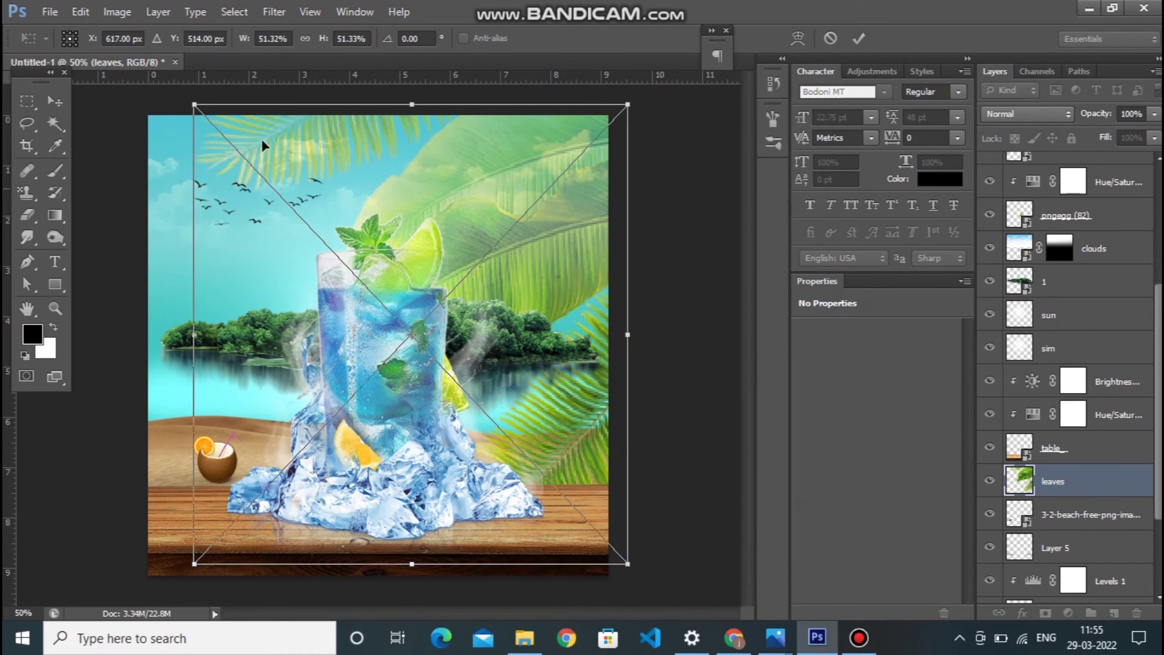
left_click_drag(193, 103, 280, 196)
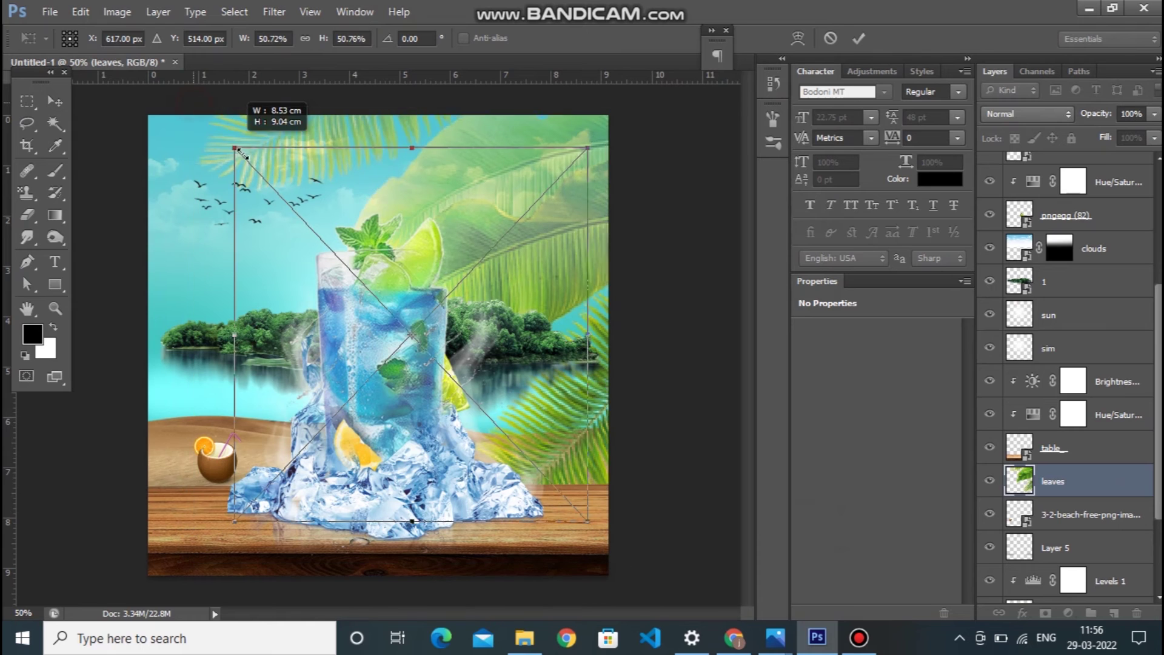
left_click_drag(489, 269, 585, 164)
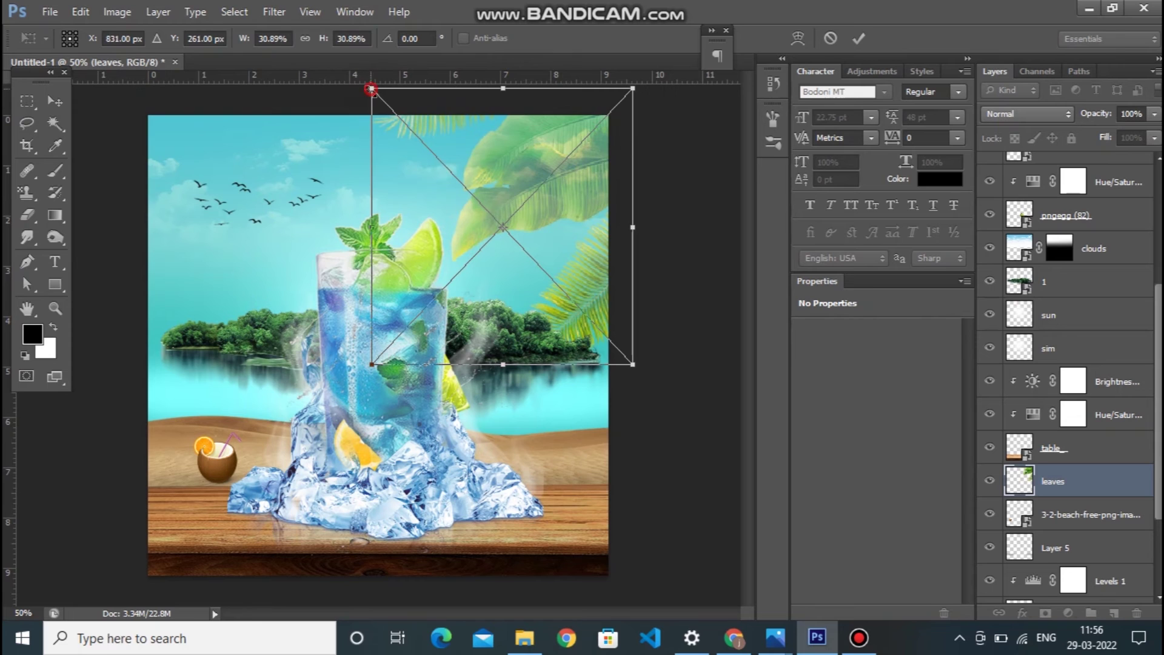
left_click_drag(371, 88, 413, 133)
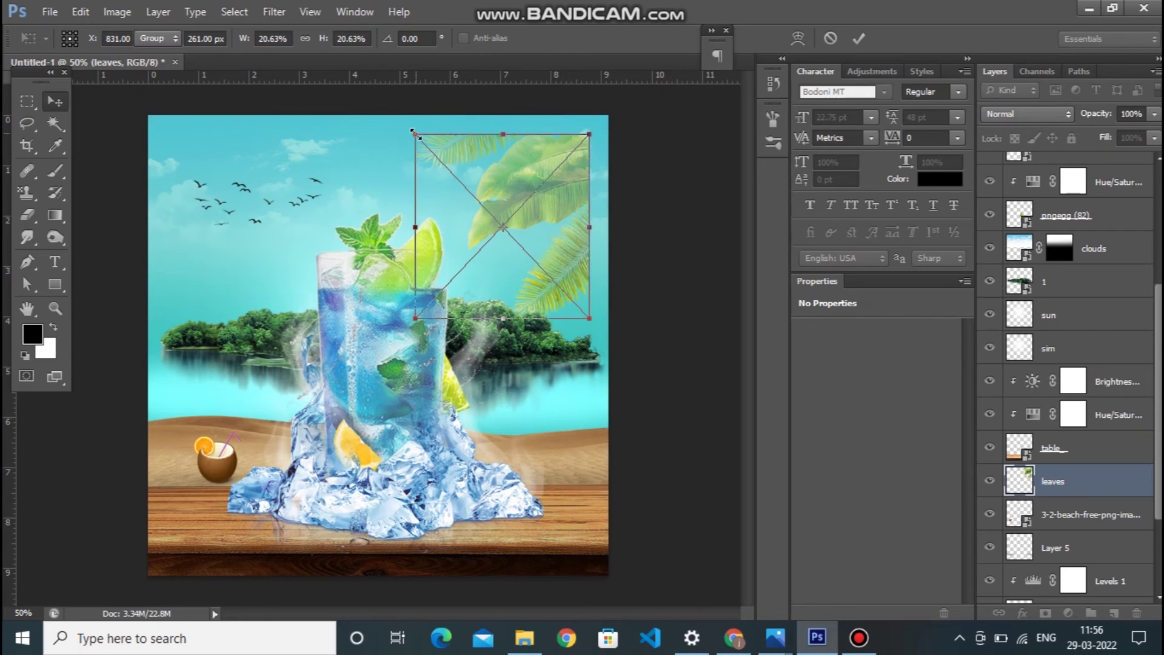
key("Return")
left_click_drag(533, 210, 562, 188)
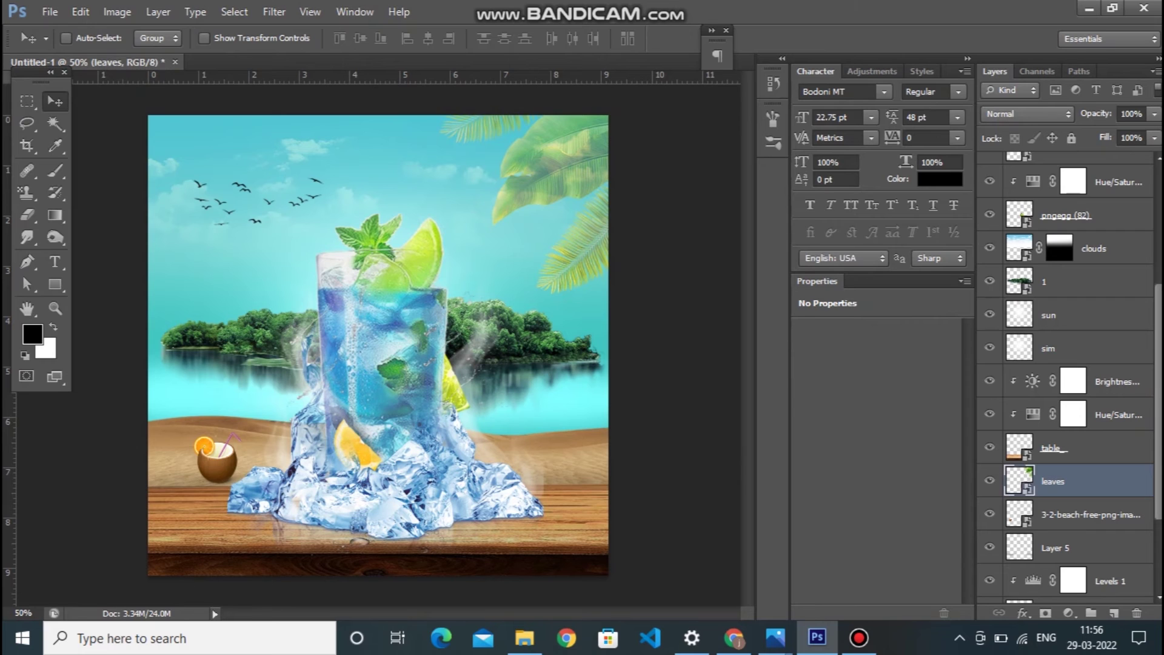
left_click_drag(1095, 481, 1089, 293)
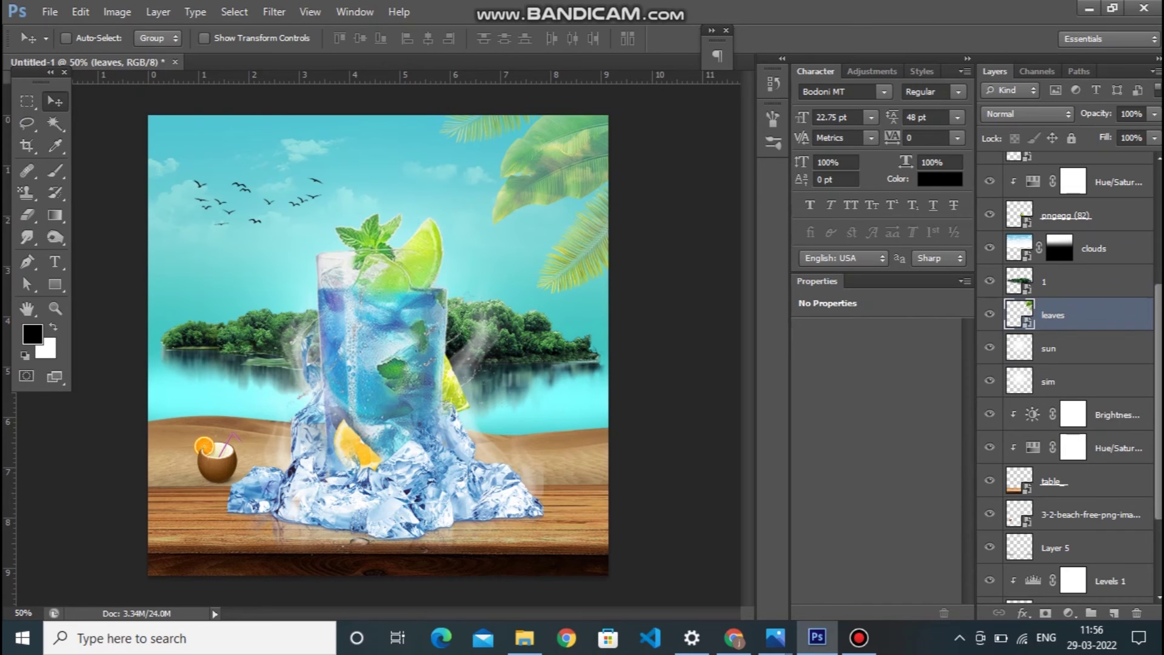
Move the palm leaves layer to the top of the stack and nudge the leaves up-left.
scroll(1067, 376, "up", 3)
scroll(1067, 376, "up", 1)
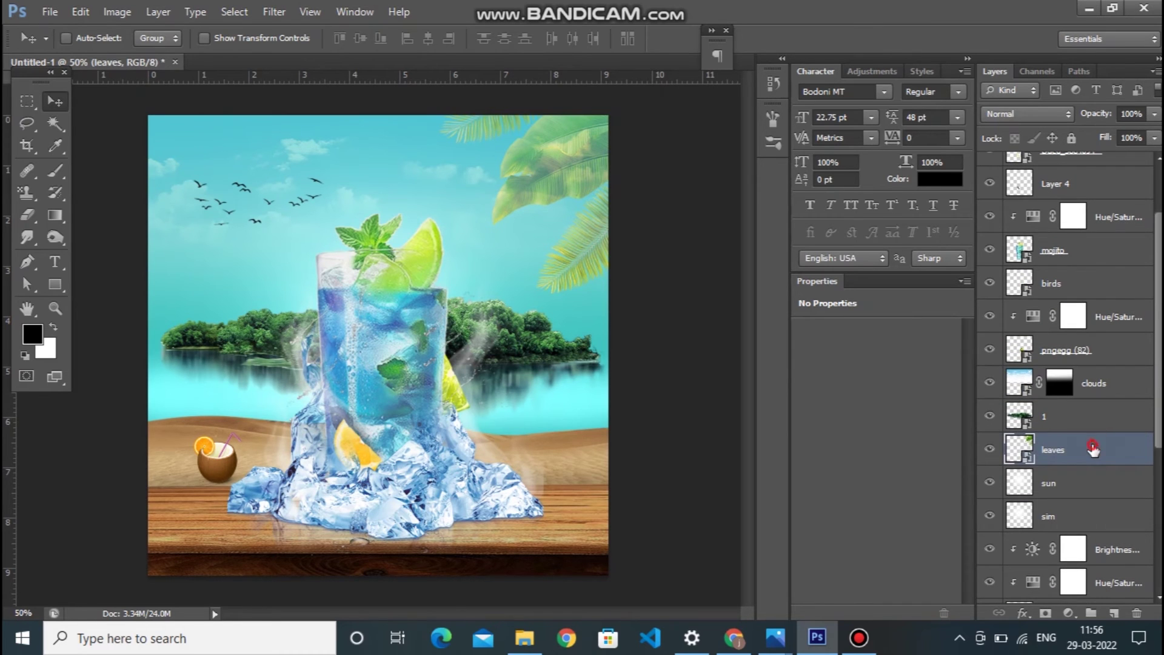
scroll(1088, 363, "up", 3)
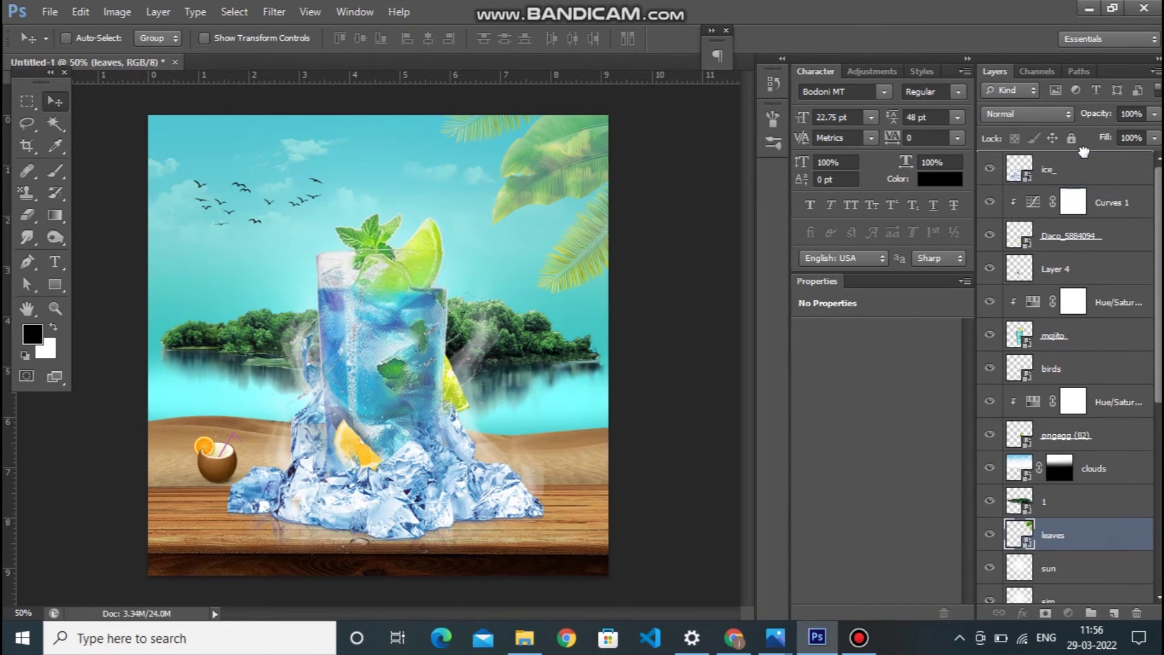
left_click_drag(1084, 152, 1082, 155)
left_click_drag(547, 174, 545, 165)
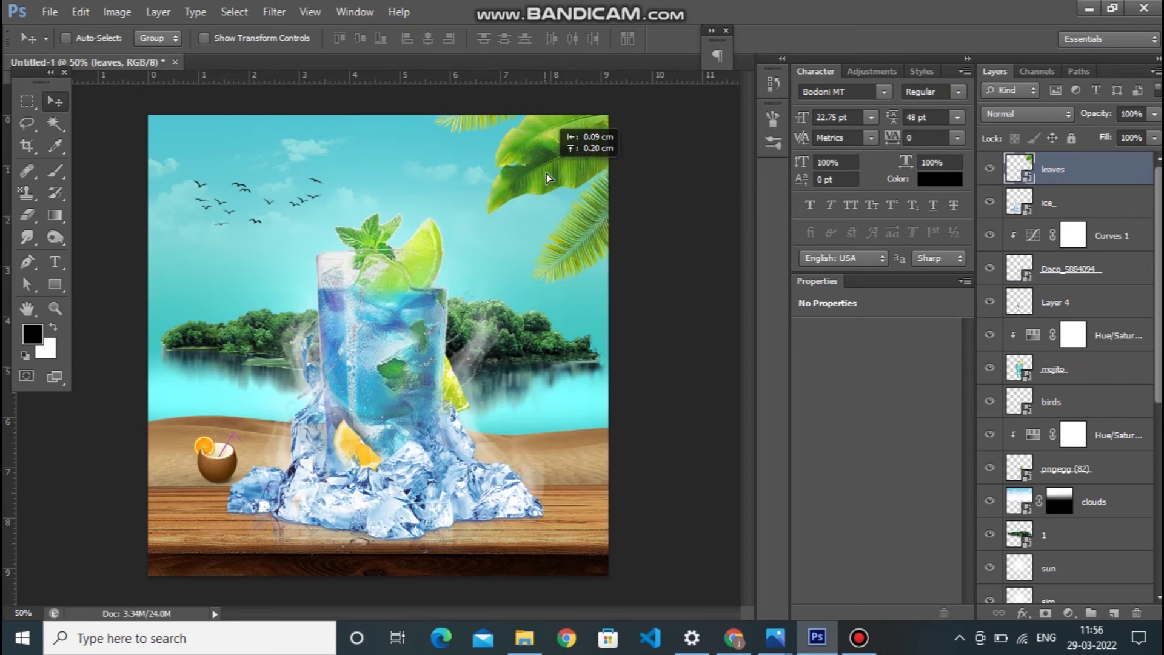
key("ctrl+minus")
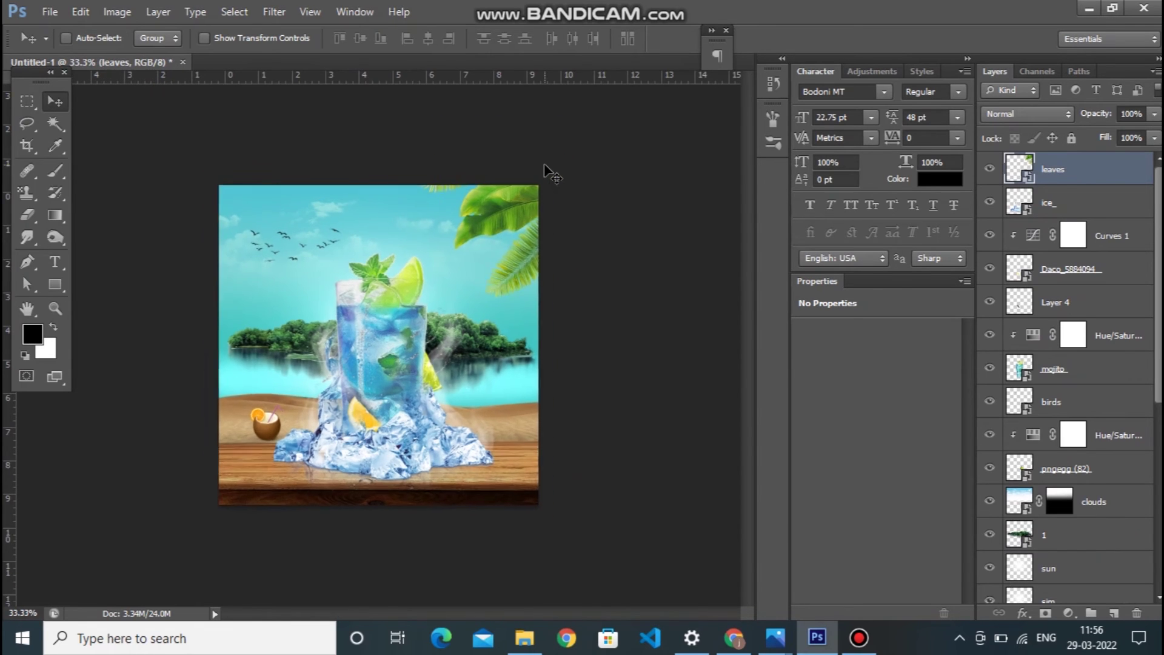
key("ctrl+plus")
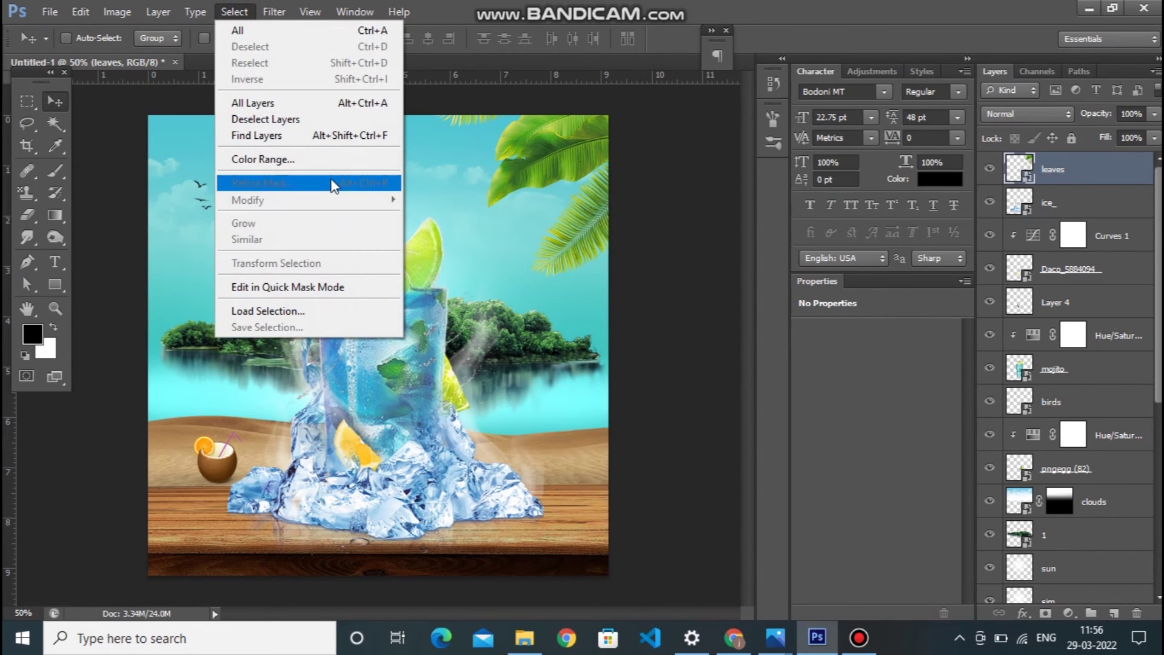
Apply a 2.2-pixel Gaussian Blur to the palm leaves.
left_click(275, 12)
mouse_move(282, 184)
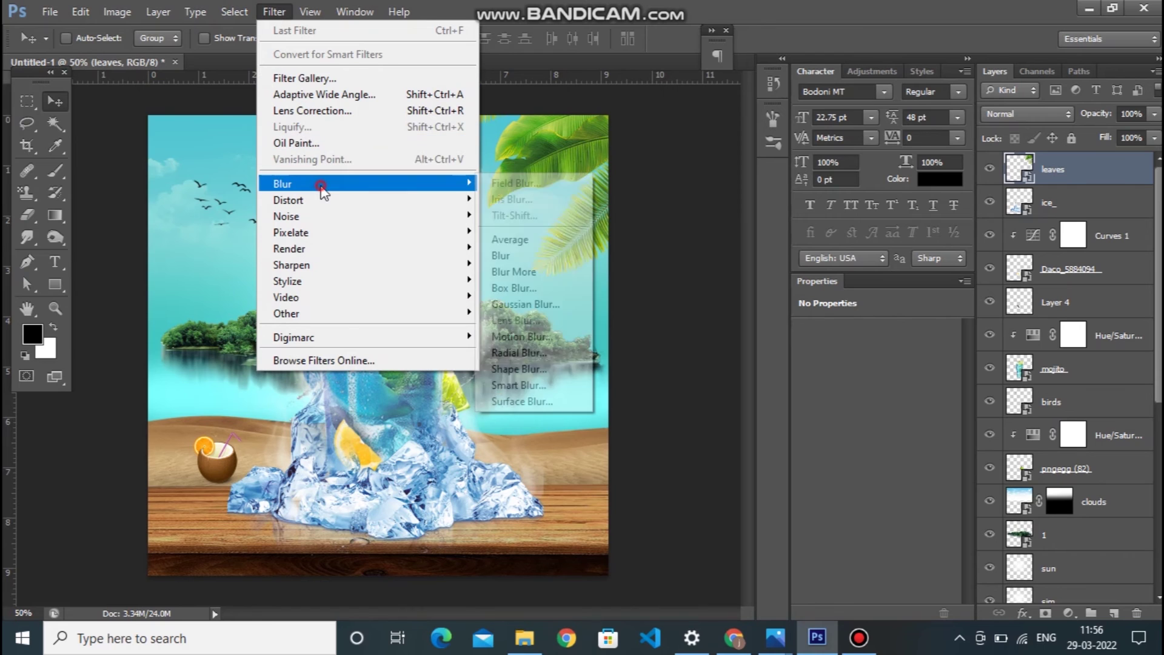
left_click(523, 307)
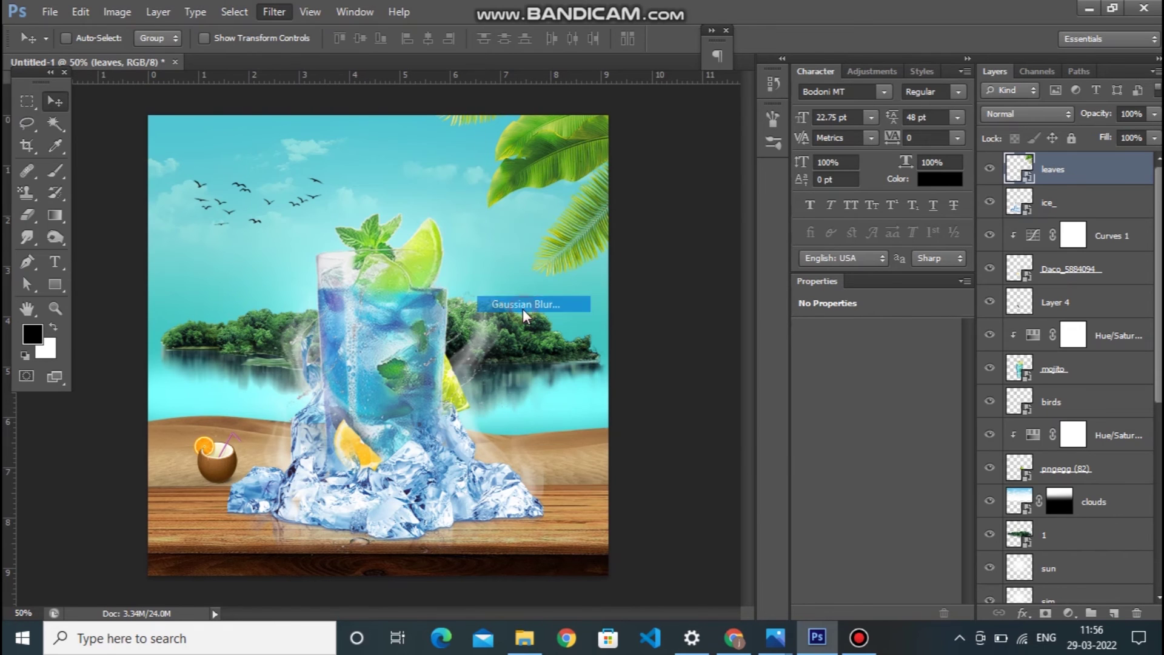
left_click_drag(662, 439, 668, 443)
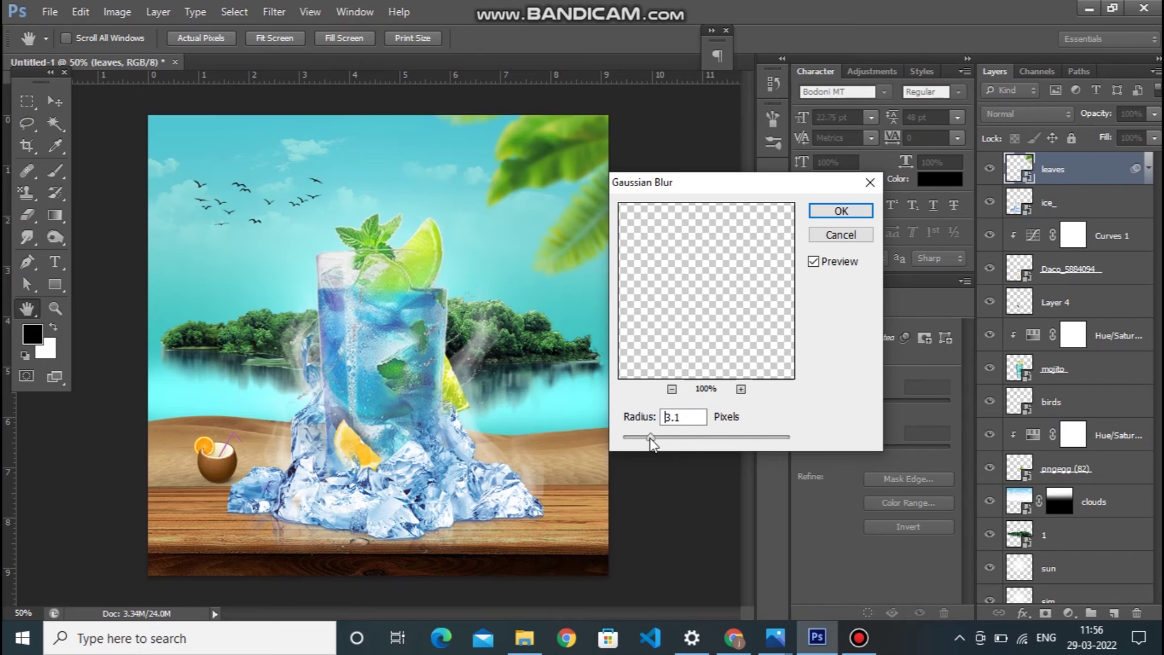
left_click_drag(643, 442, 642, 442)
left_click(840, 213)
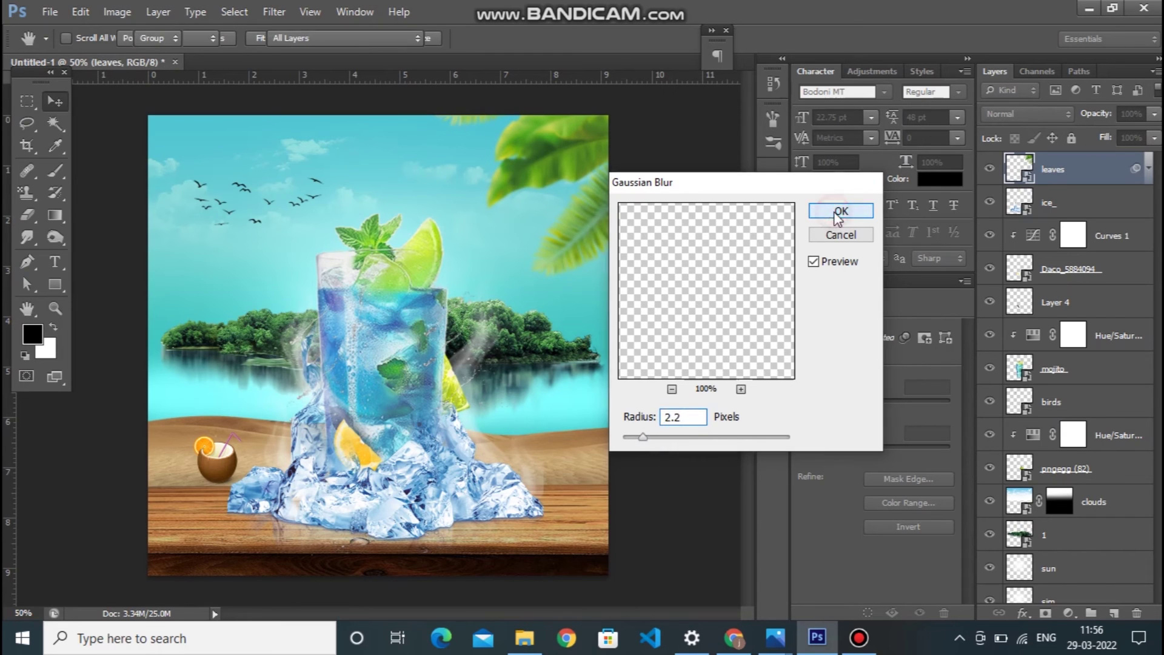
Enlarge the blurred palm leaves slightly with Free Transform.
key("ctrl+t")
left_click(622, 261)
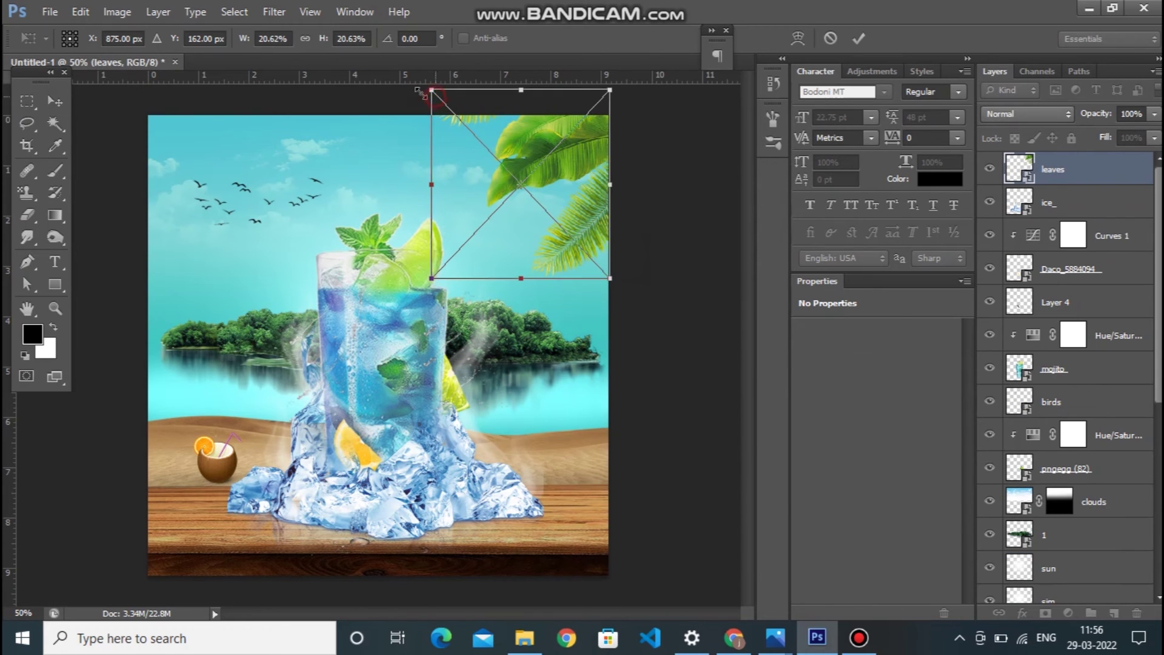
left_click_drag(433, 94, 424, 84)
key("Return")
key("Return")
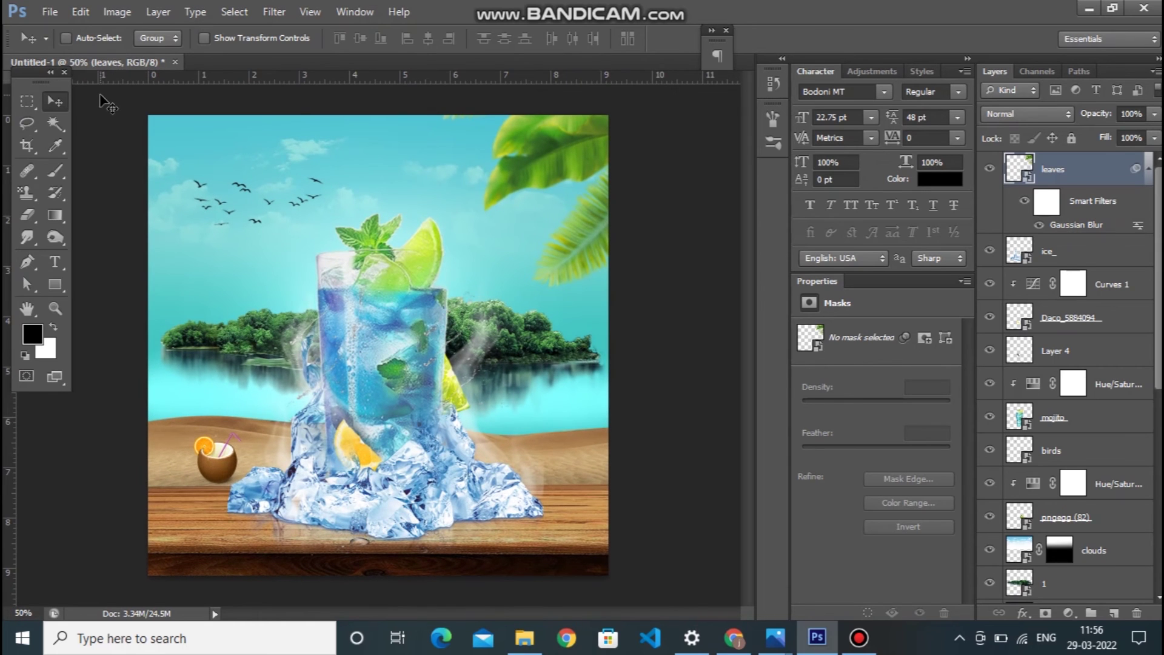
Type 'Hello Summer' as a new title in the sky above the glass.
left_click(55, 261)
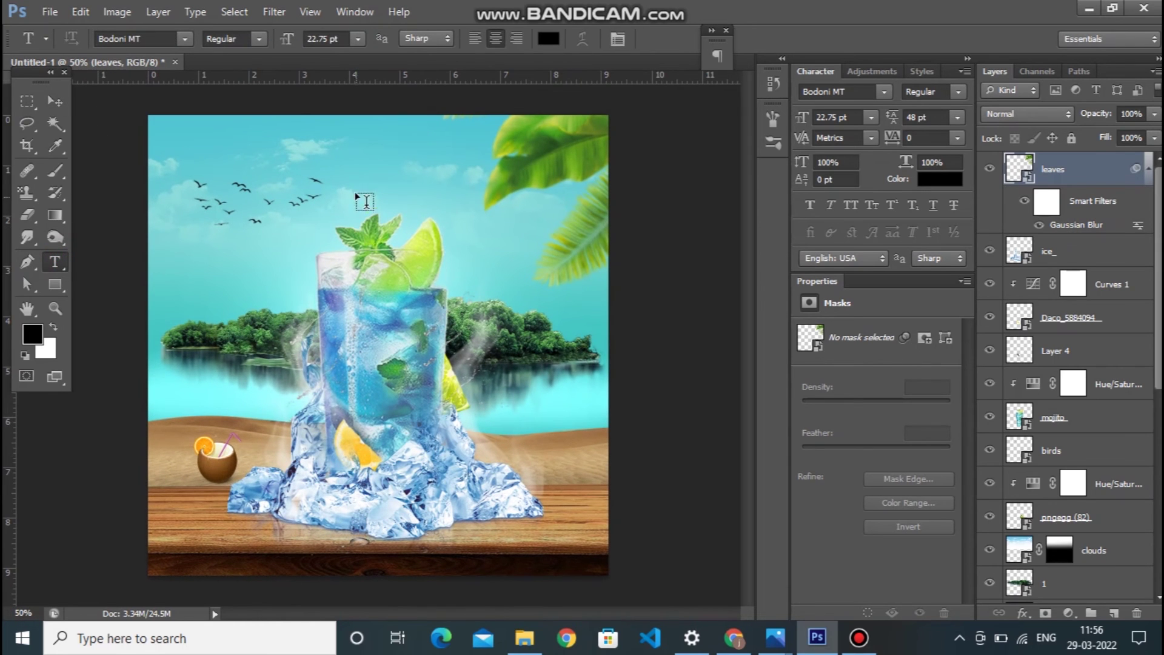
left_click(339, 163)
type("Hello ")
type("Summer")
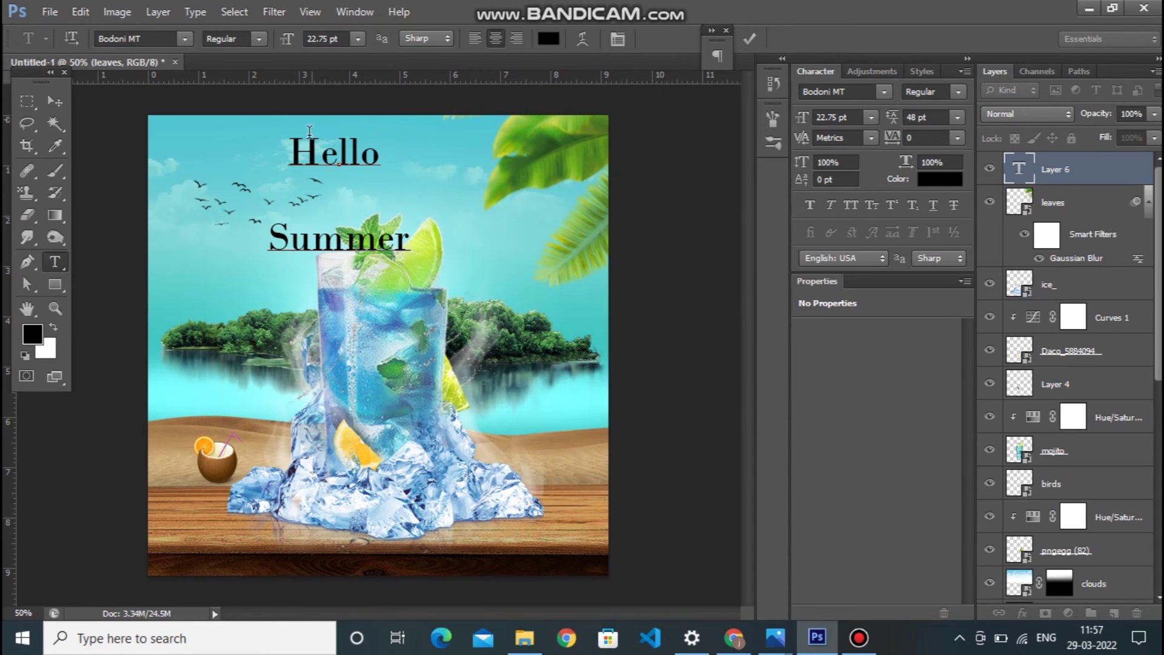
Set the title to 28 Days Later font with 30 pt leading, then shift it right.
left_click_drag(293, 146, 477, 242)
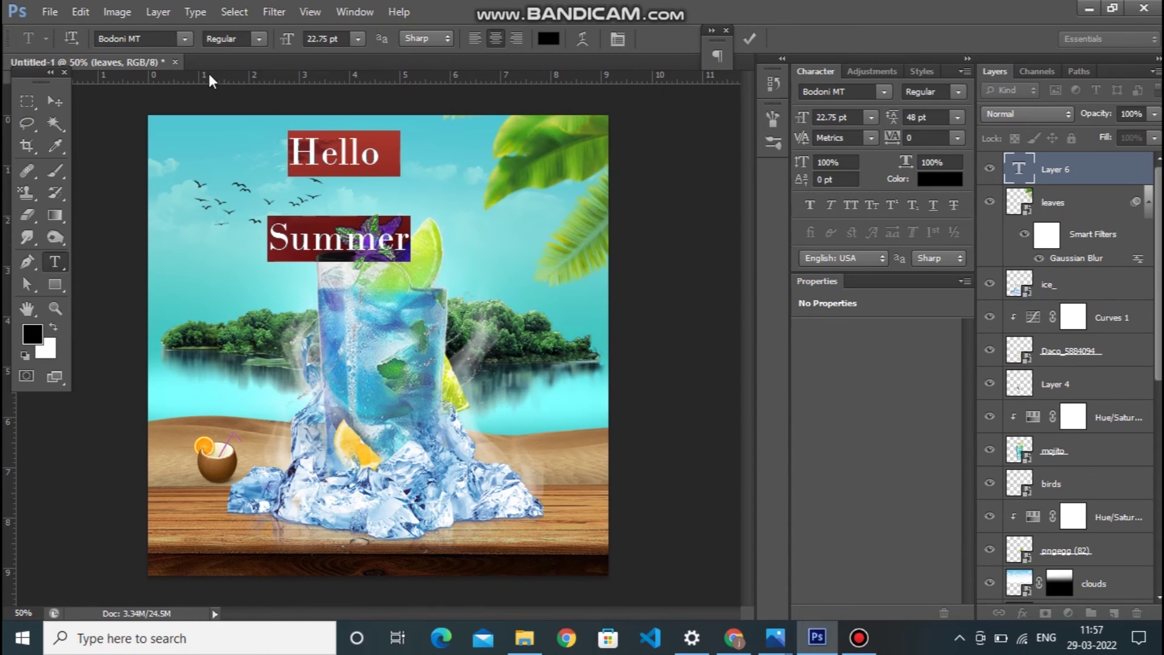
left_click(186, 38)
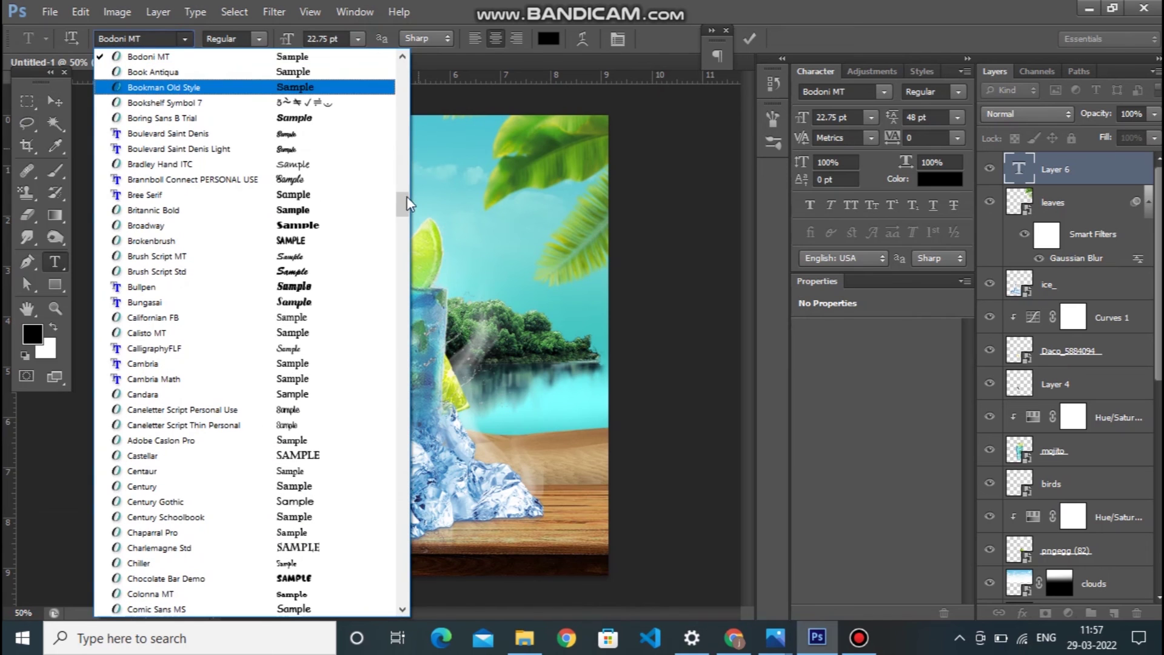
left_click_drag(402, 209, 263, 42)
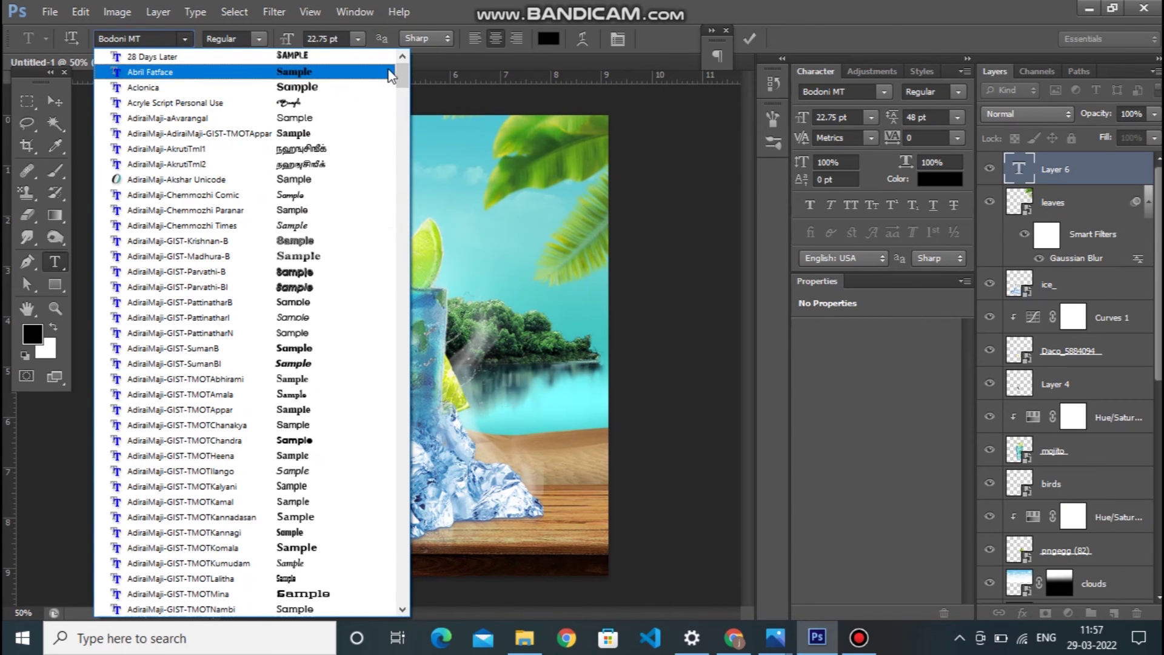
left_click(343, 61)
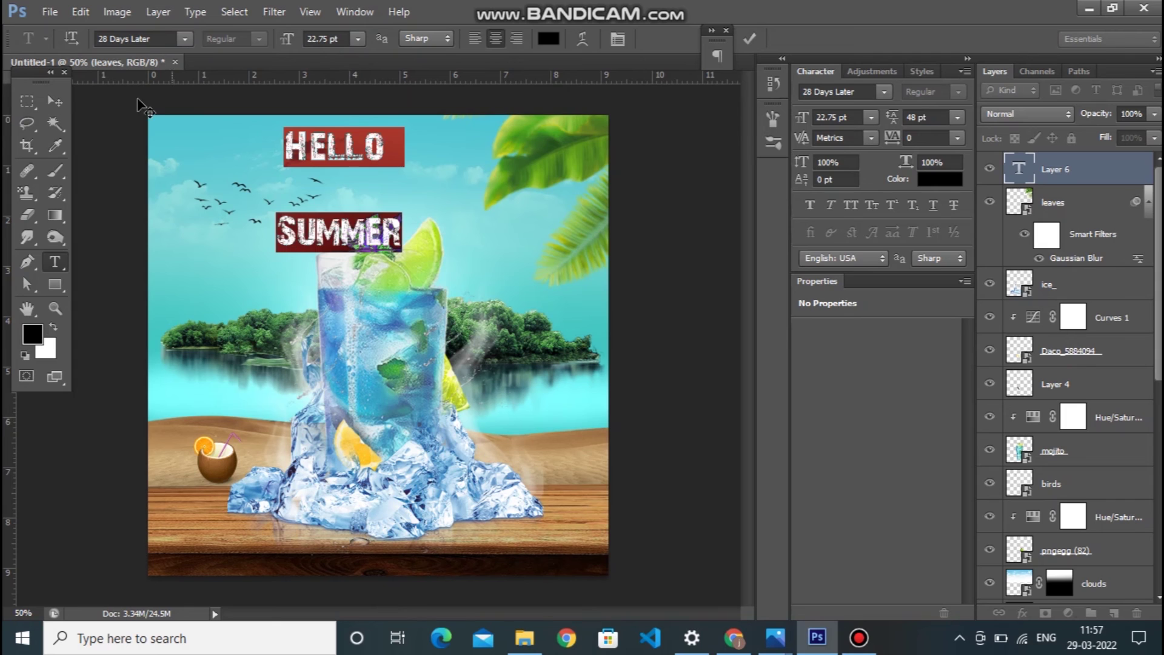
left_click(958, 119)
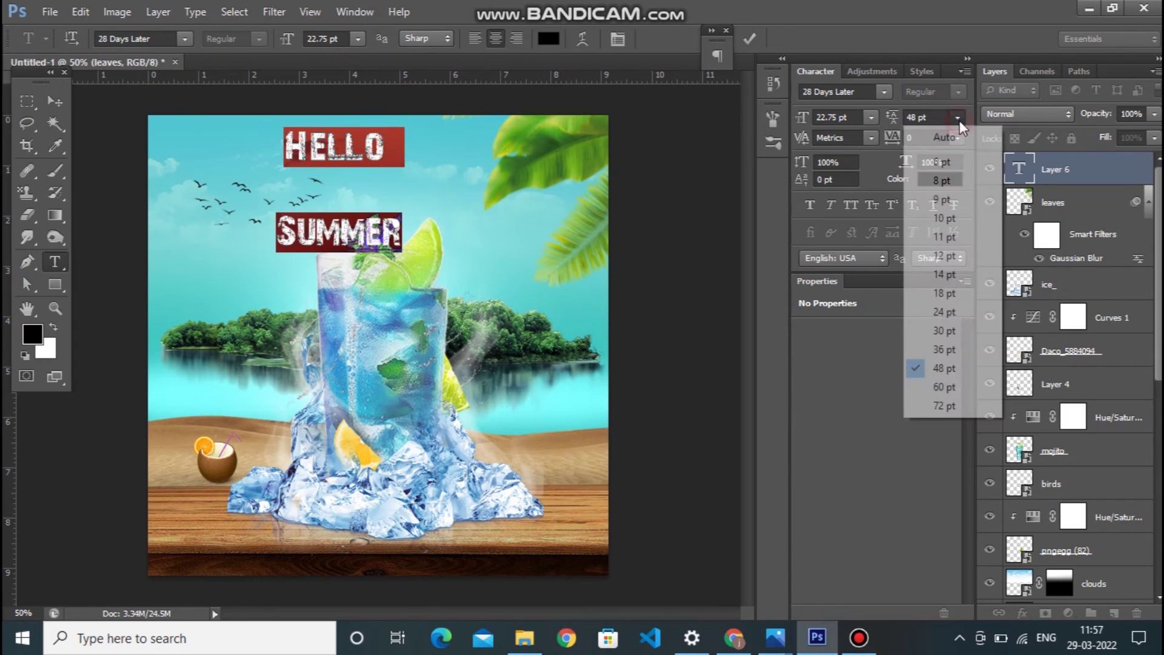
left_click(969, 327)
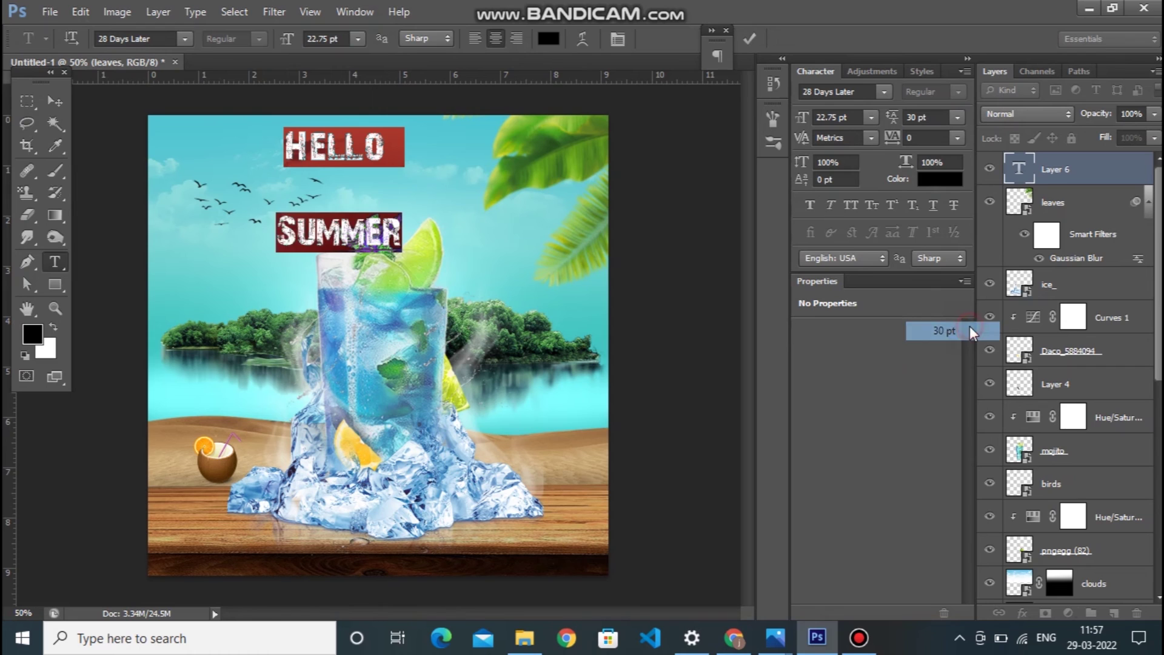
left_click(55, 101)
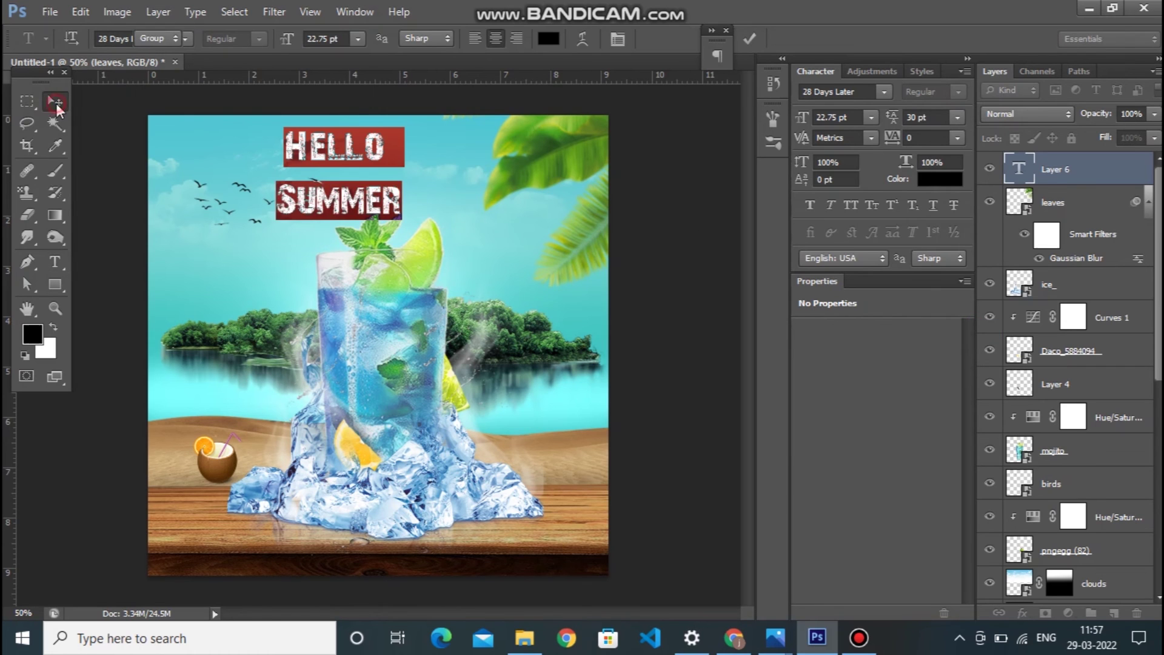
left_click_drag(338, 159, 388, 158)
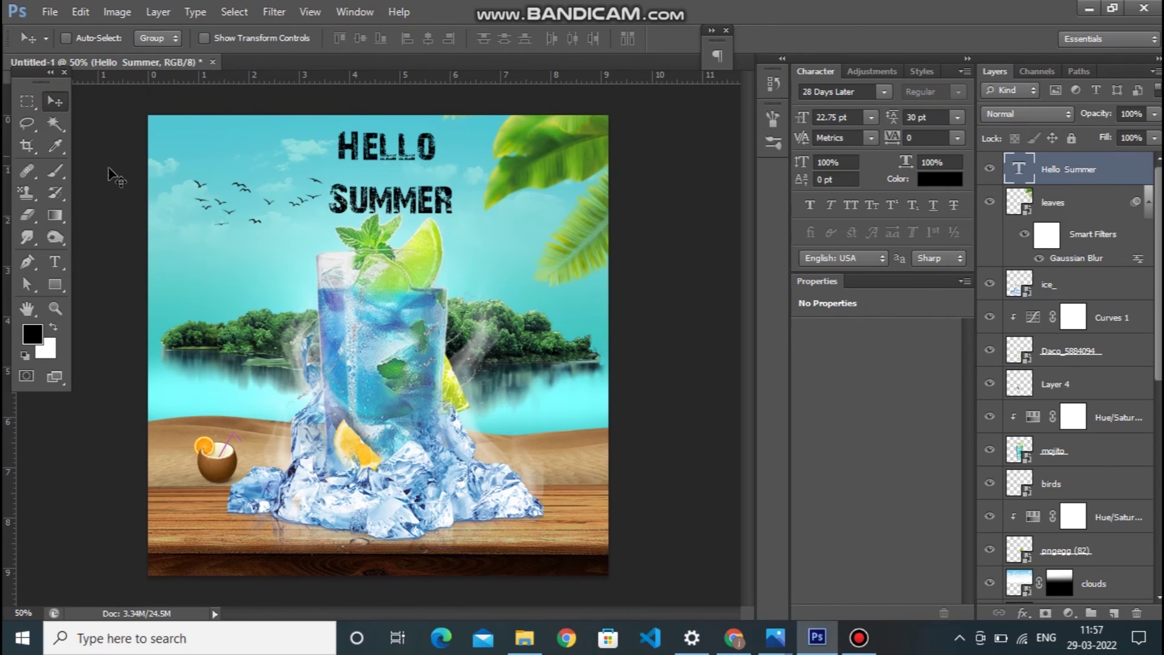
Color the HELLO SUMMER title white and tighten its leading to 24 pt.
left_click(54, 262)
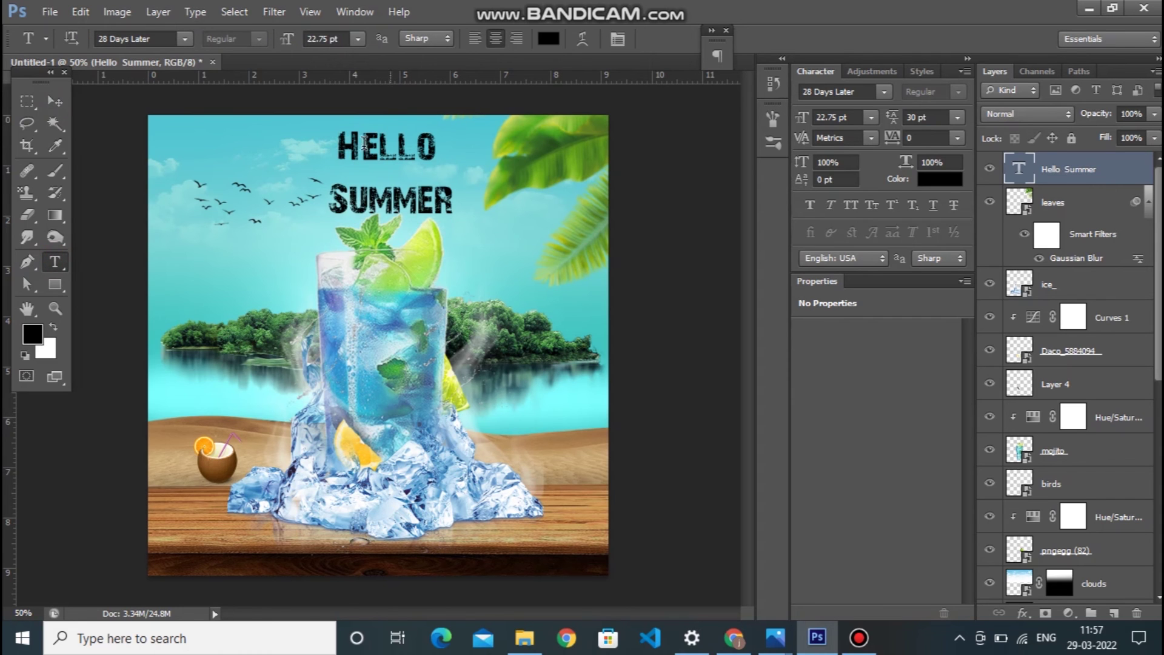
left_click(341, 147)
left_click(495, 218)
key("ctrl+a")
left_click(551, 38)
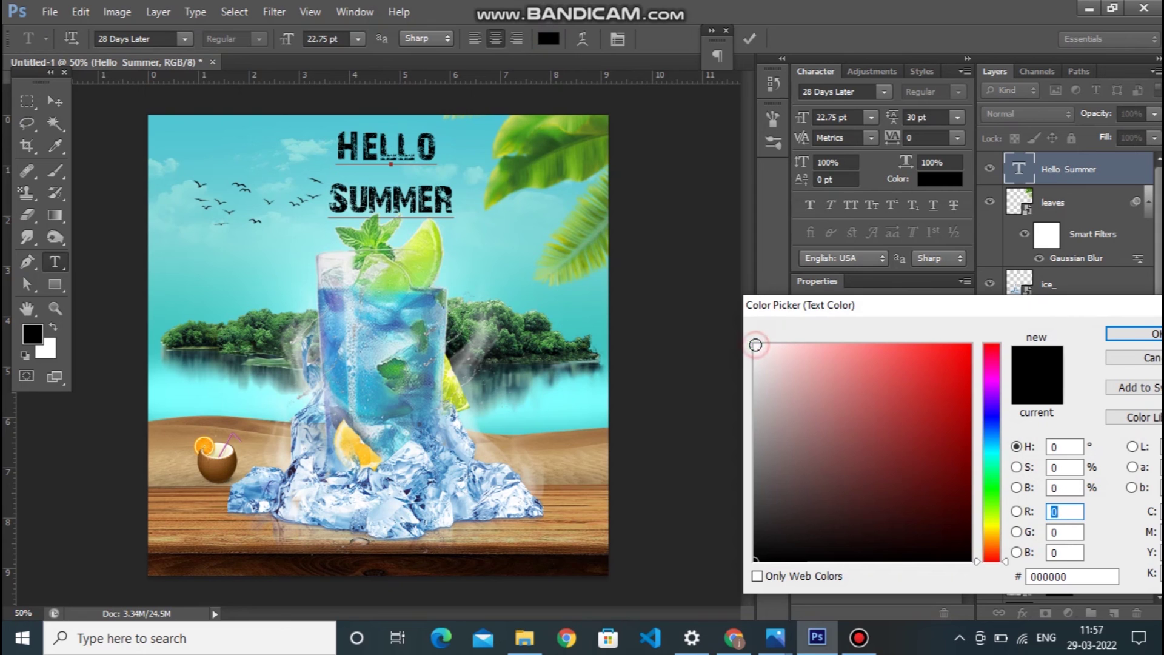
left_click(757, 346)
left_click(1118, 337)
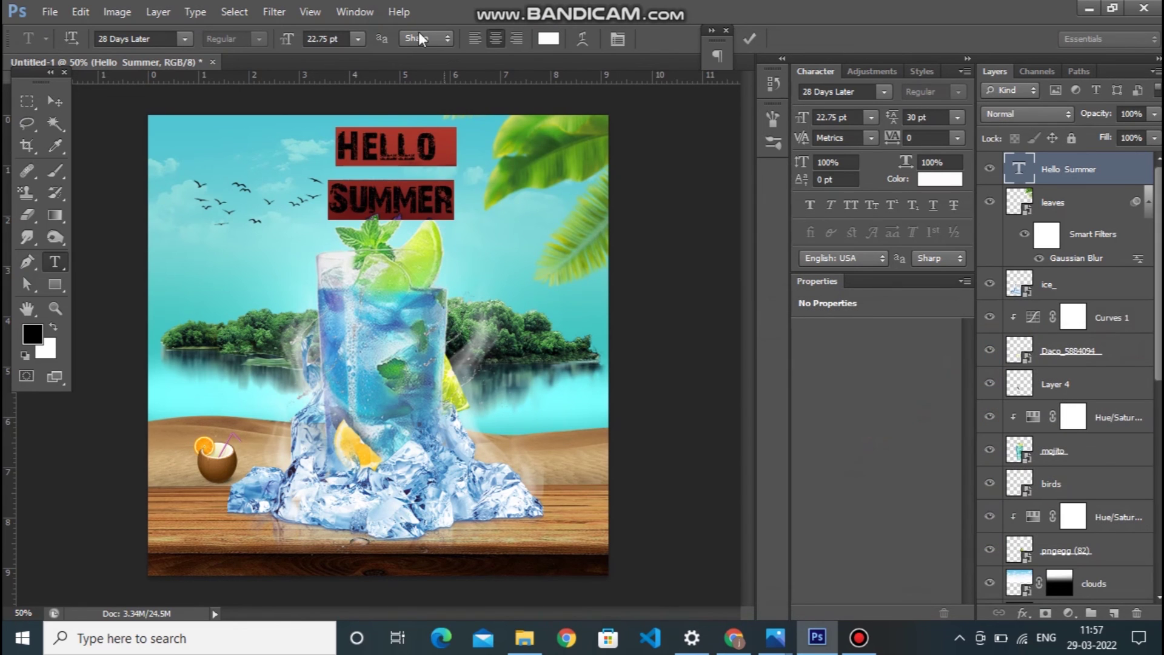
left_click(958, 118)
left_click(949, 311)
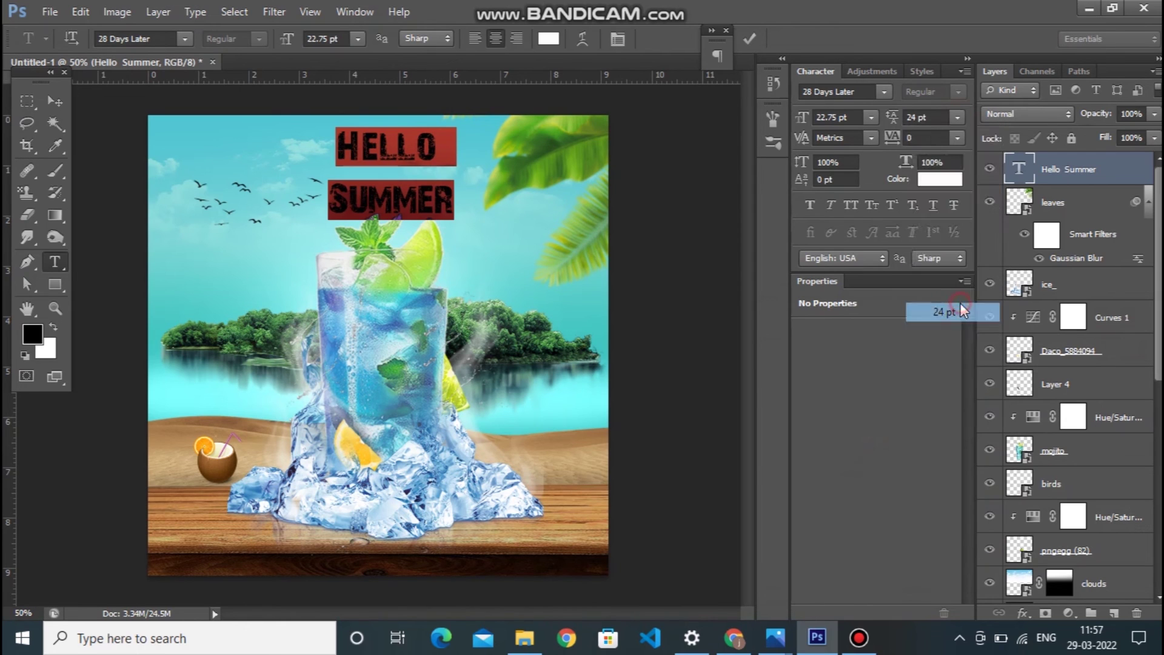
left_click(48, 98)
Rotate the HELLO SUMMER title about 9 degrees anticlockwise.
key("ctrl+t")
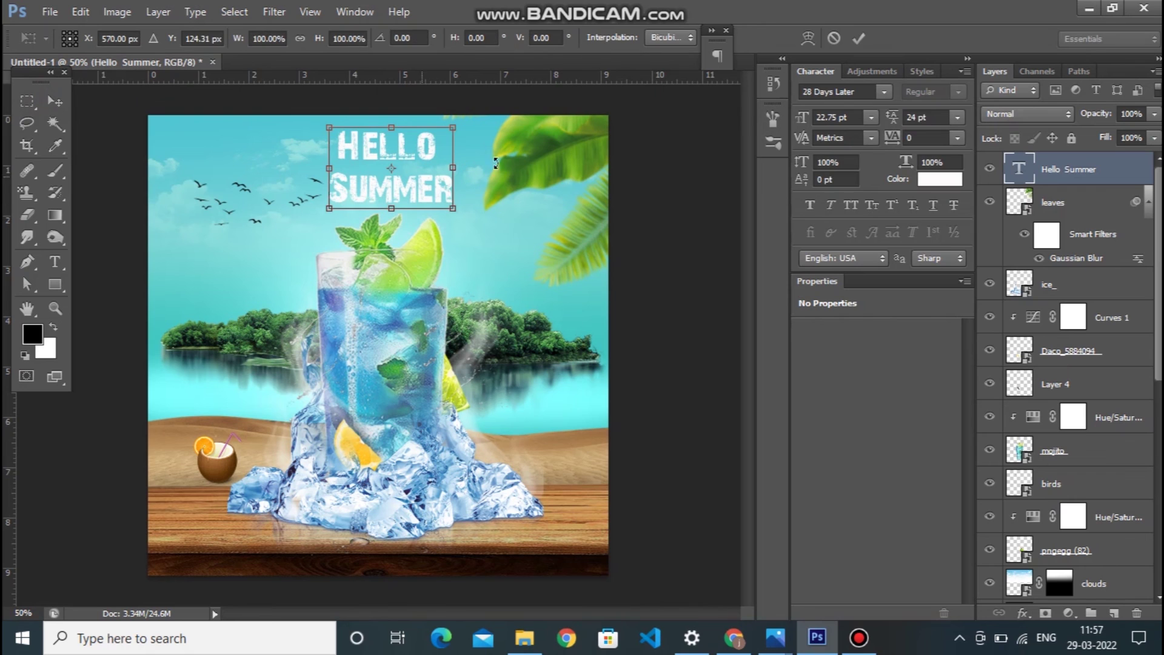
left_click_drag(478, 122, 471, 105)
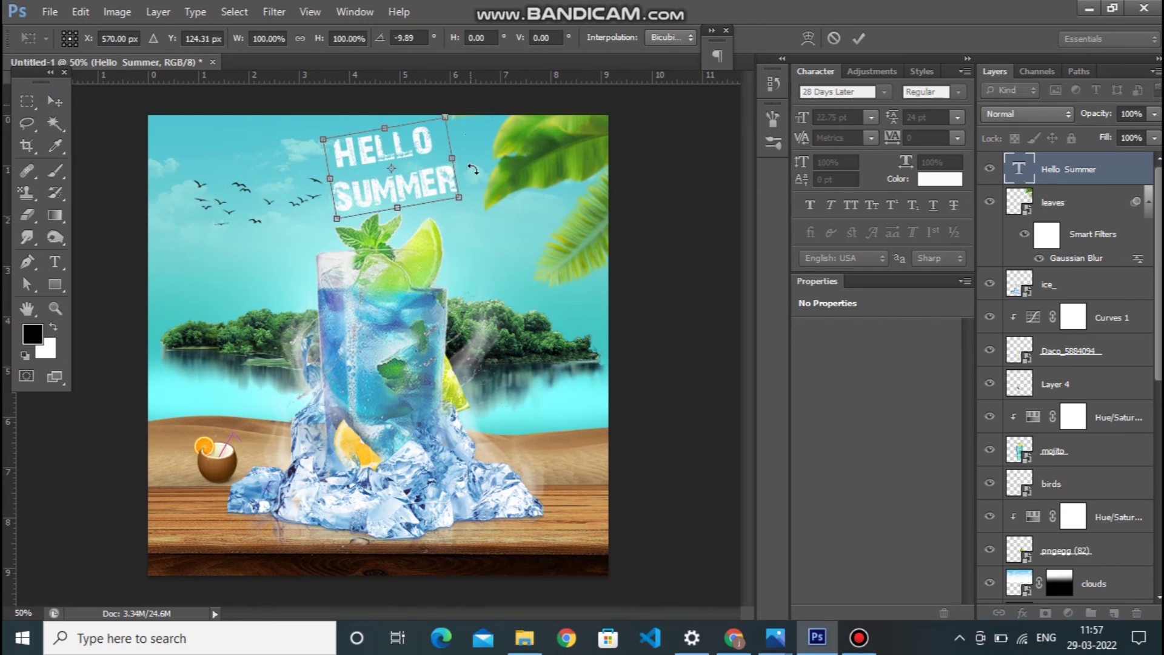
key("Return")
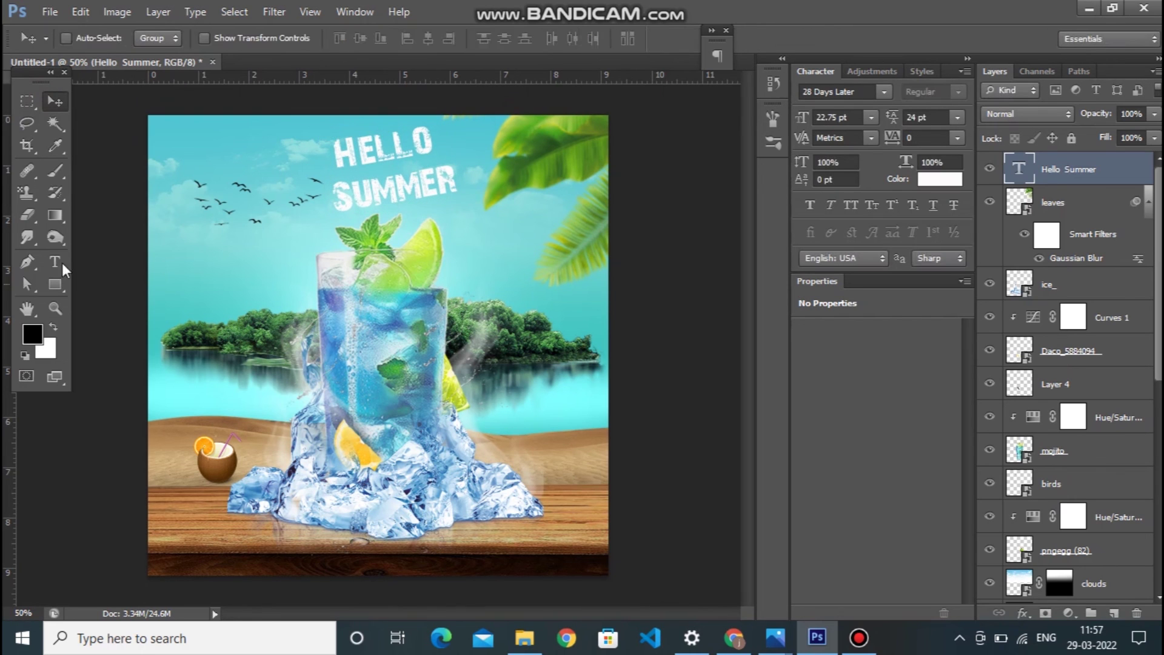
Set the title's font size and leading both to 18 pt.
left_click(55, 260)
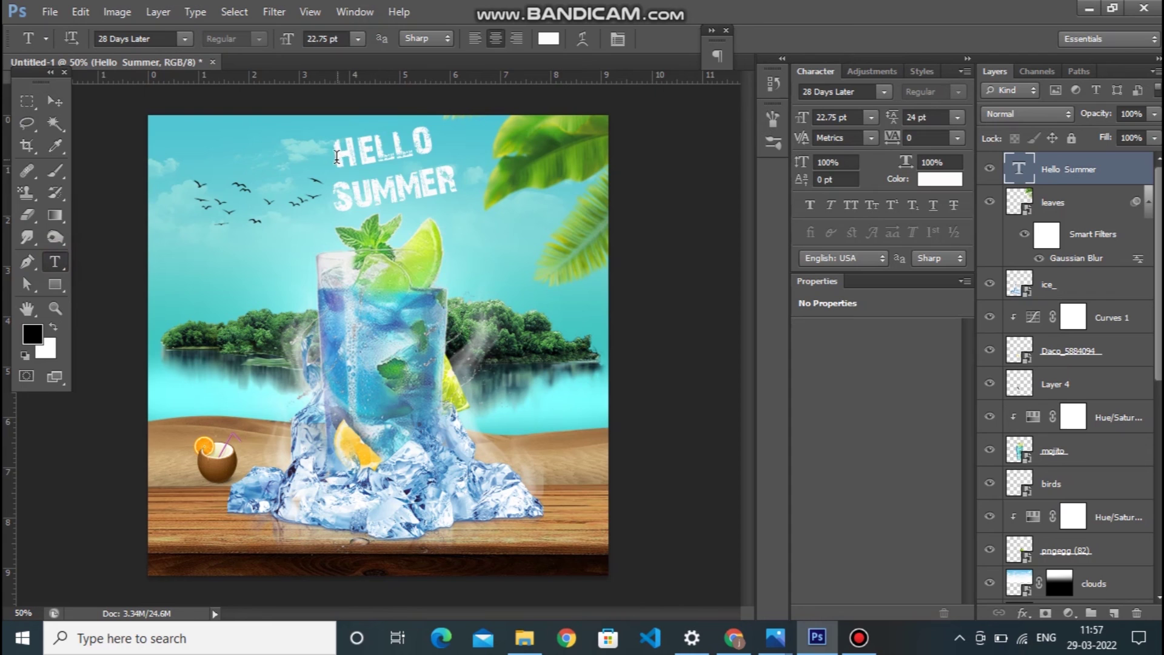
left_click_drag(338, 157, 517, 172)
left_click(438, 115)
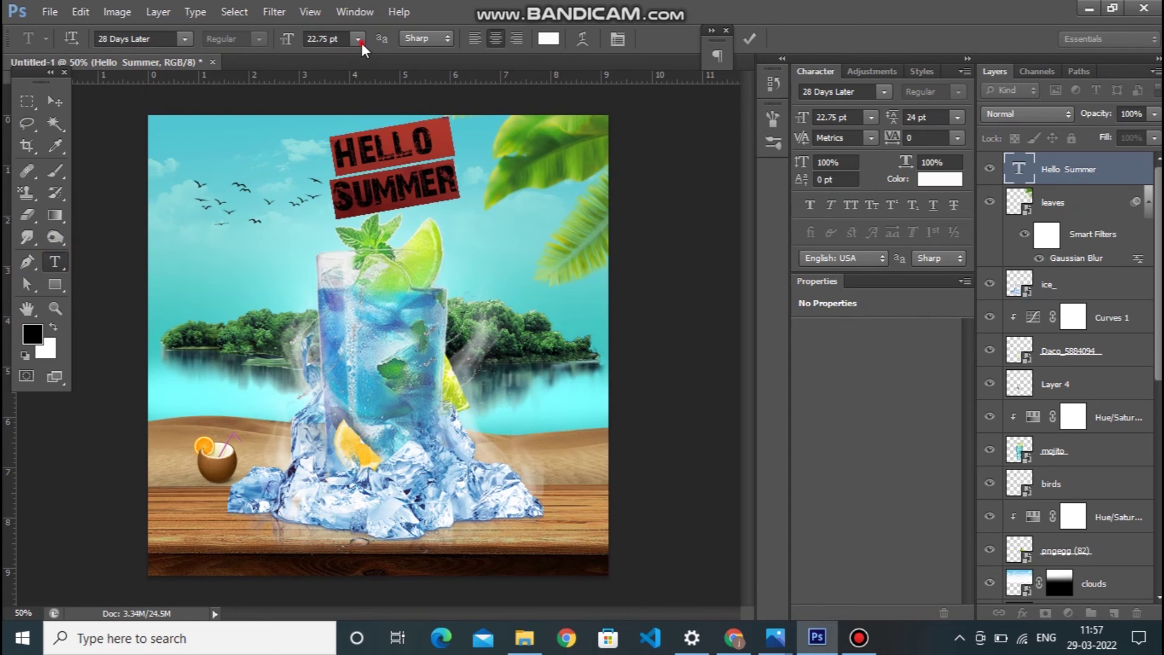
left_click(360, 41)
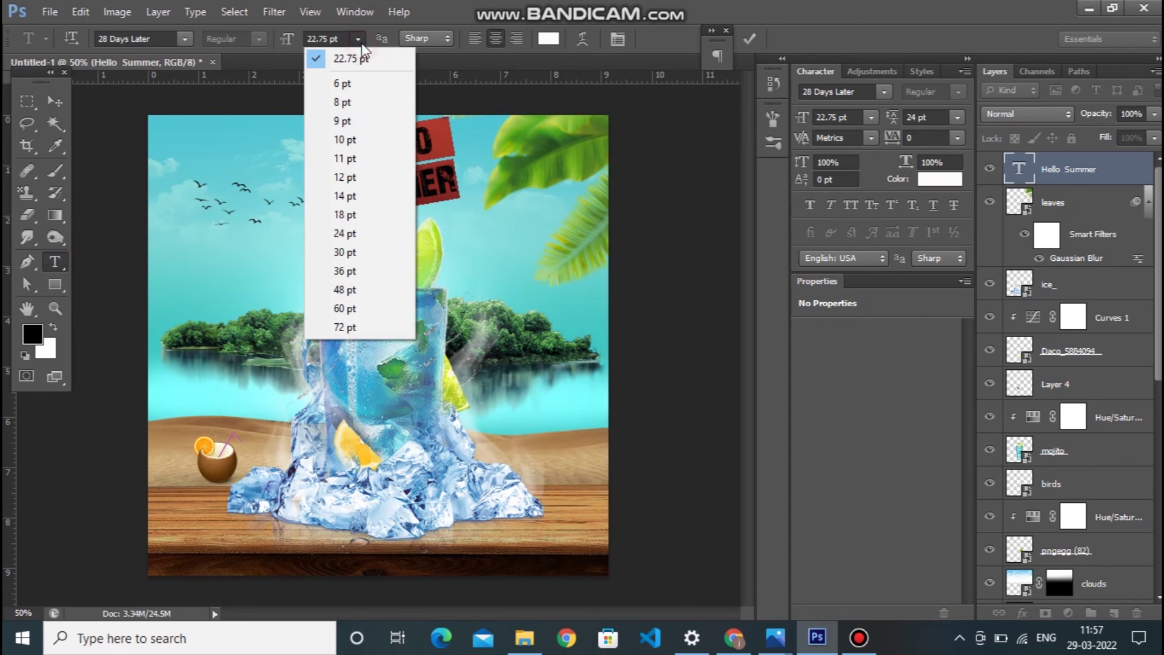
left_click(388, 216)
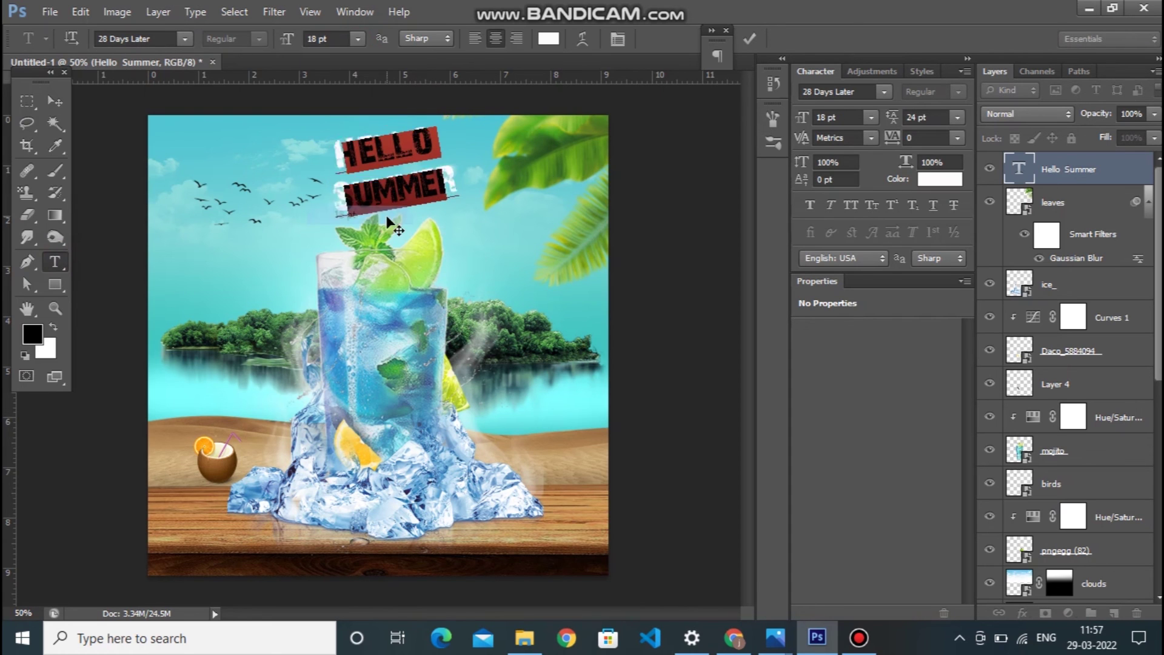
left_click(957, 117)
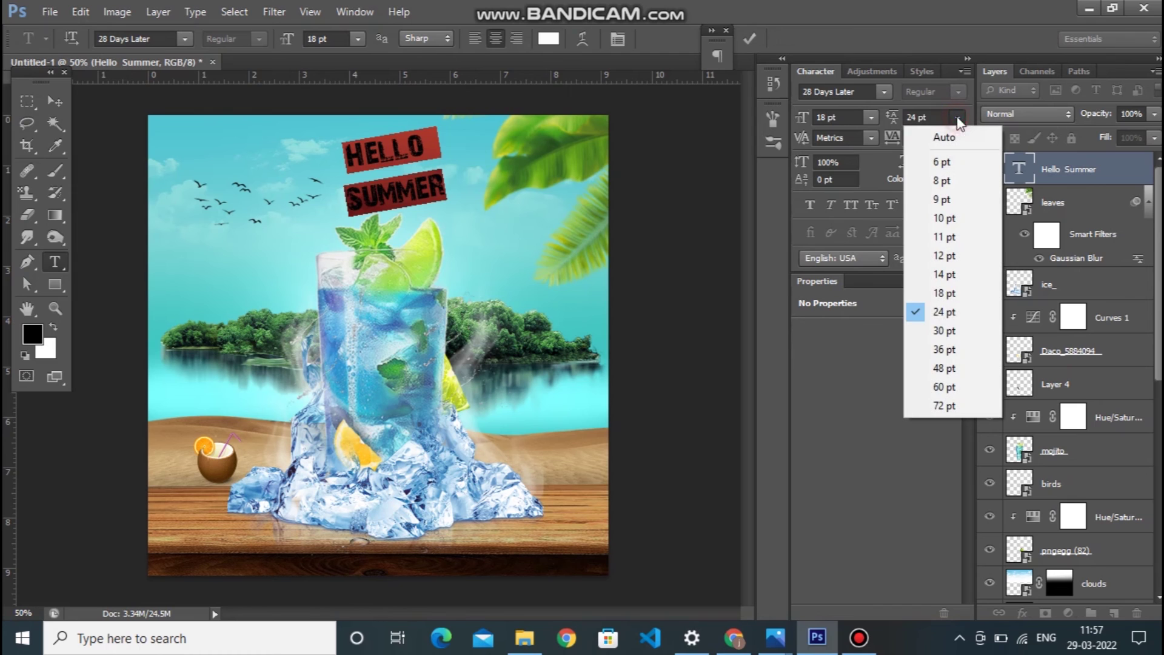
left_click(970, 295)
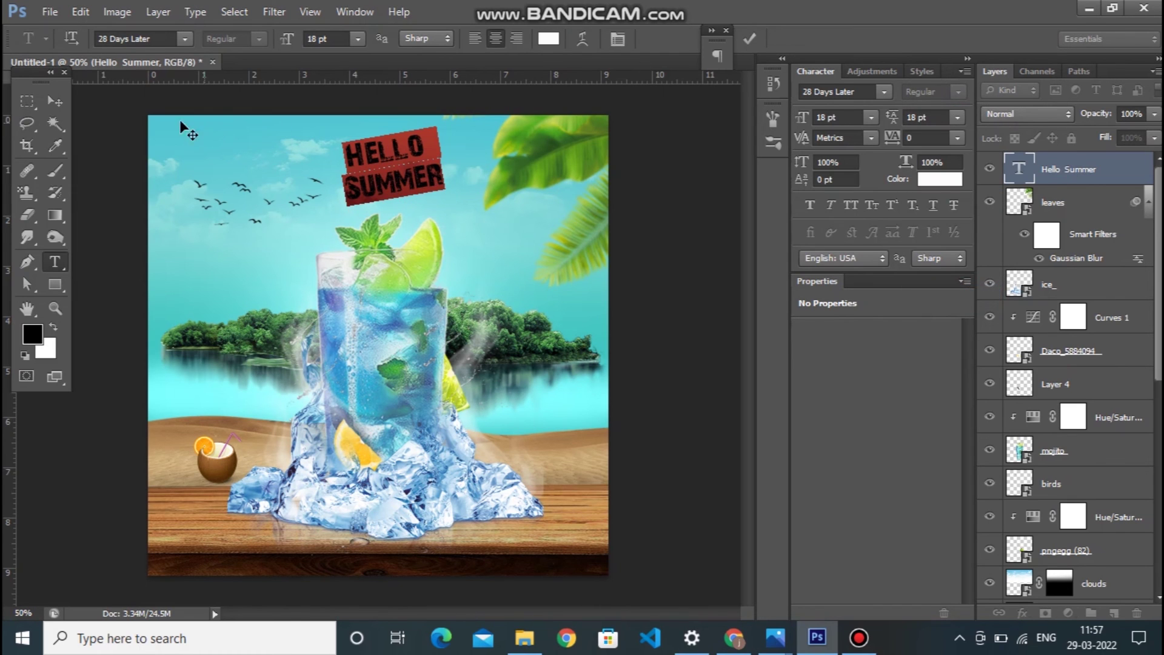
left_click(60, 102)
Shift the title slightly left and down above the glass.
left_click_drag(419, 162, 416, 163)
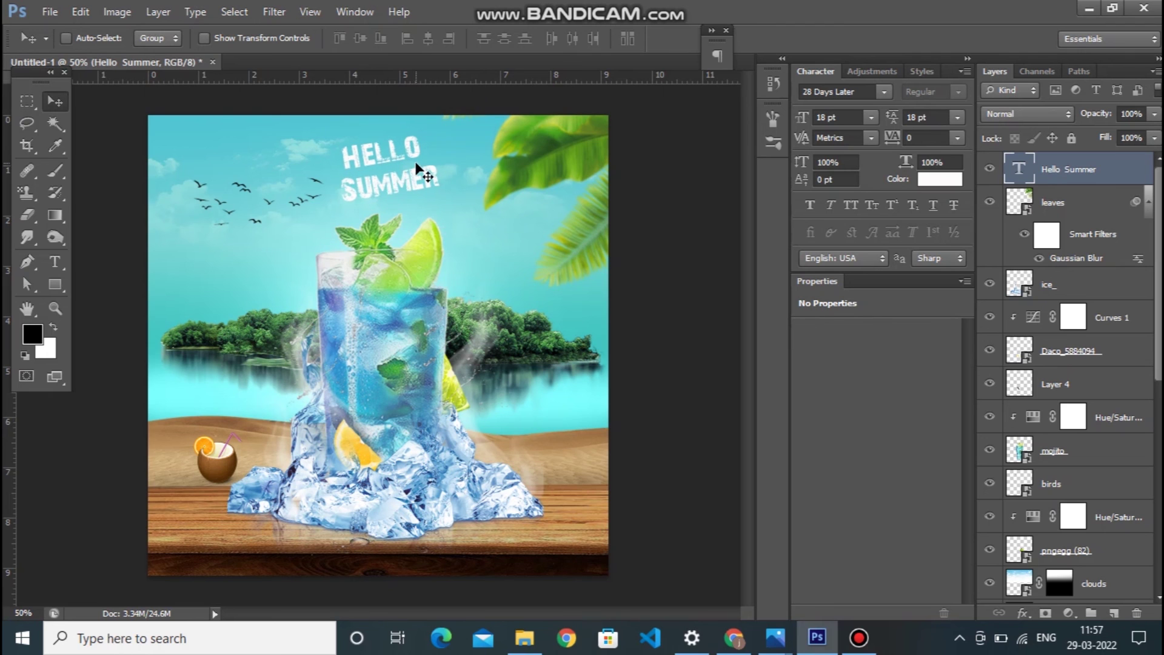
key("ctrl+plus")
left_click_drag(400, 138, 350, 151)
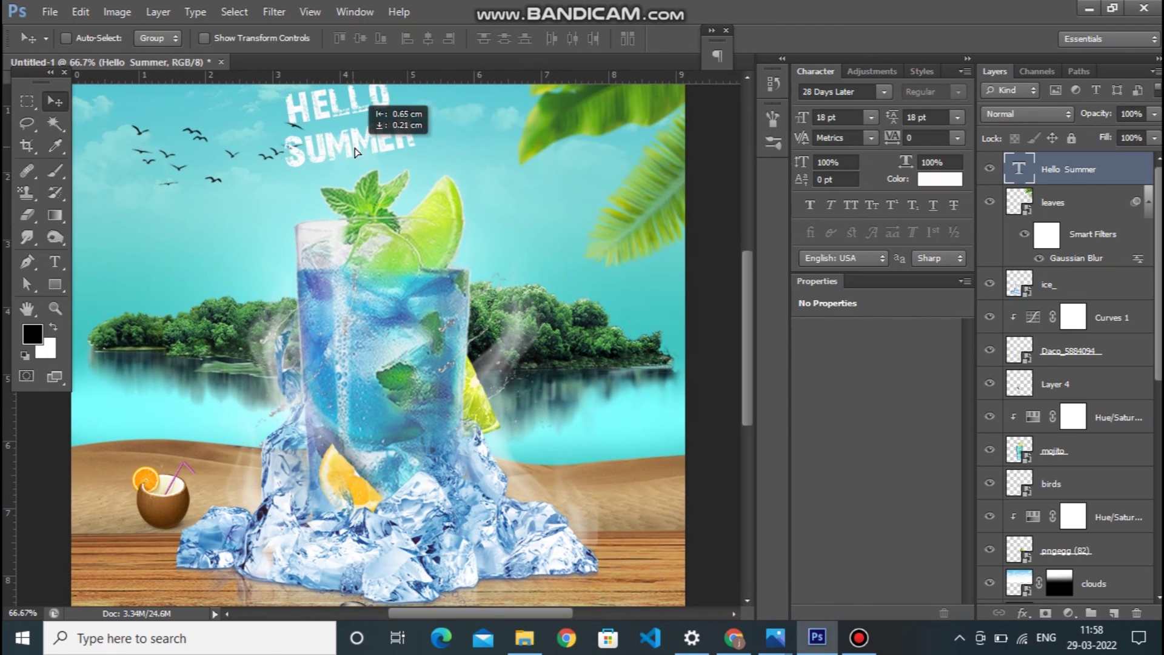
left_click_drag(350, 148, 357, 146)
key("ctrl+minus")
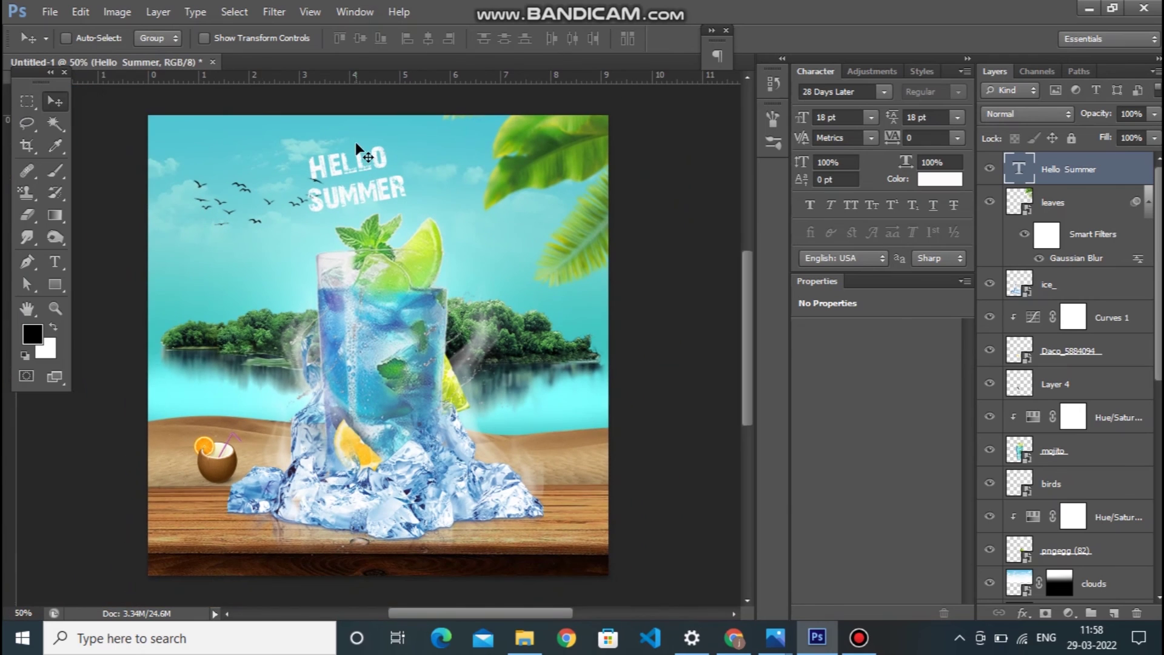
left_click(56, 259)
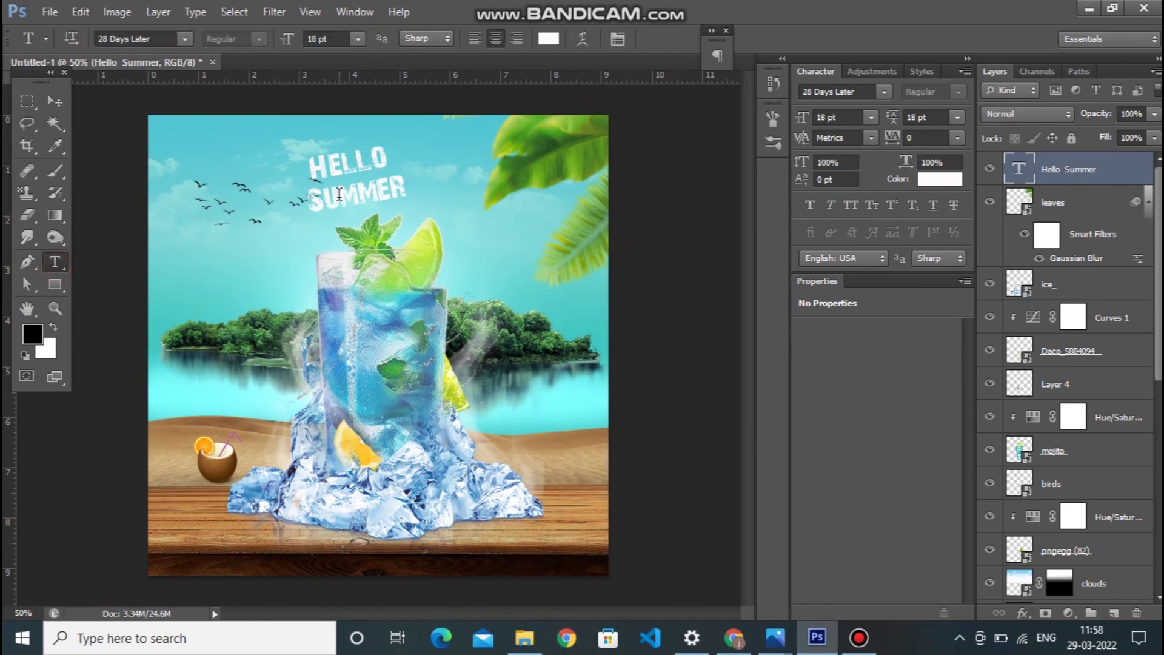
Widen the title's tracking to 200 and move it down-right above the glass.
left_click_drag(311, 170, 407, 209)
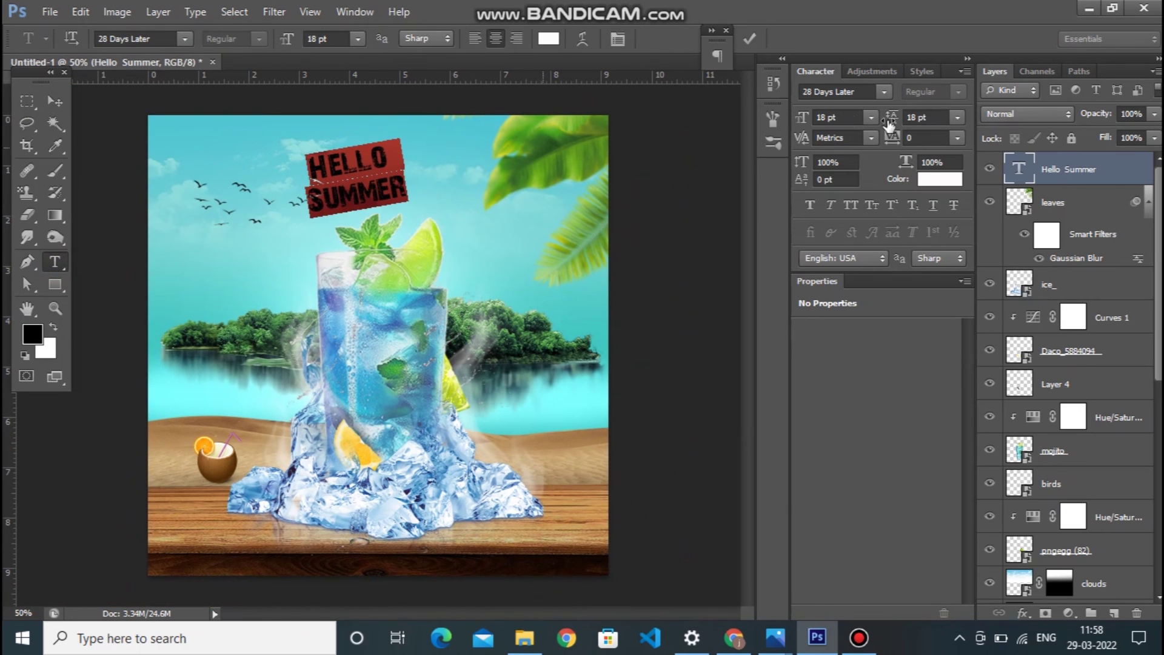
left_click(955, 138)
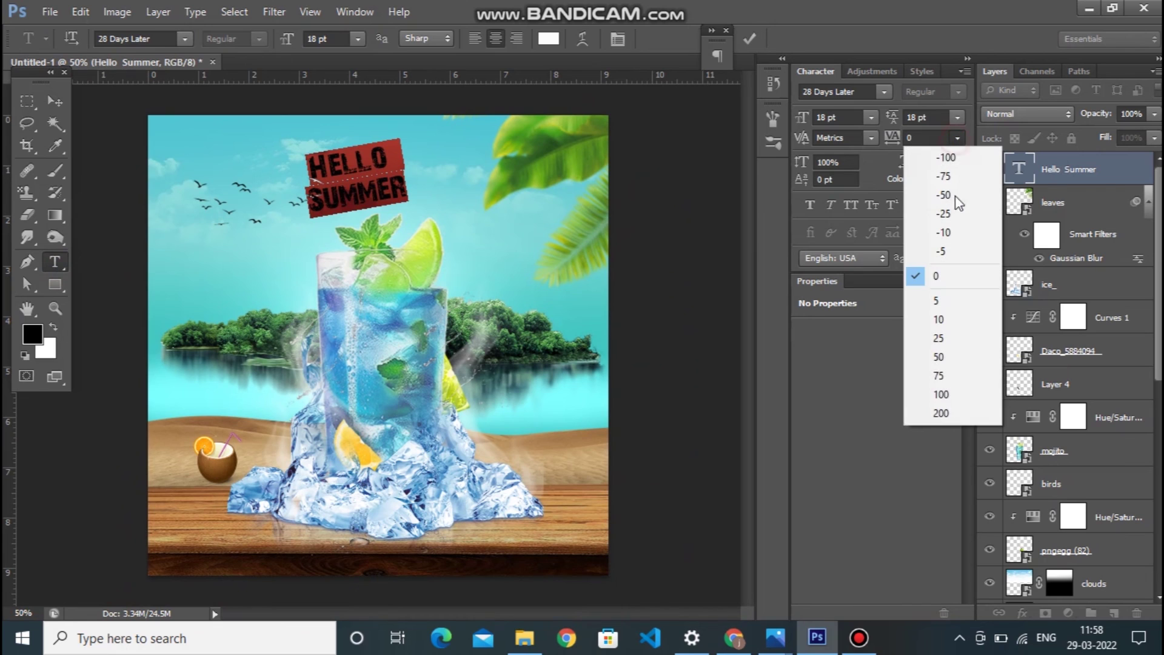
left_click(959, 413)
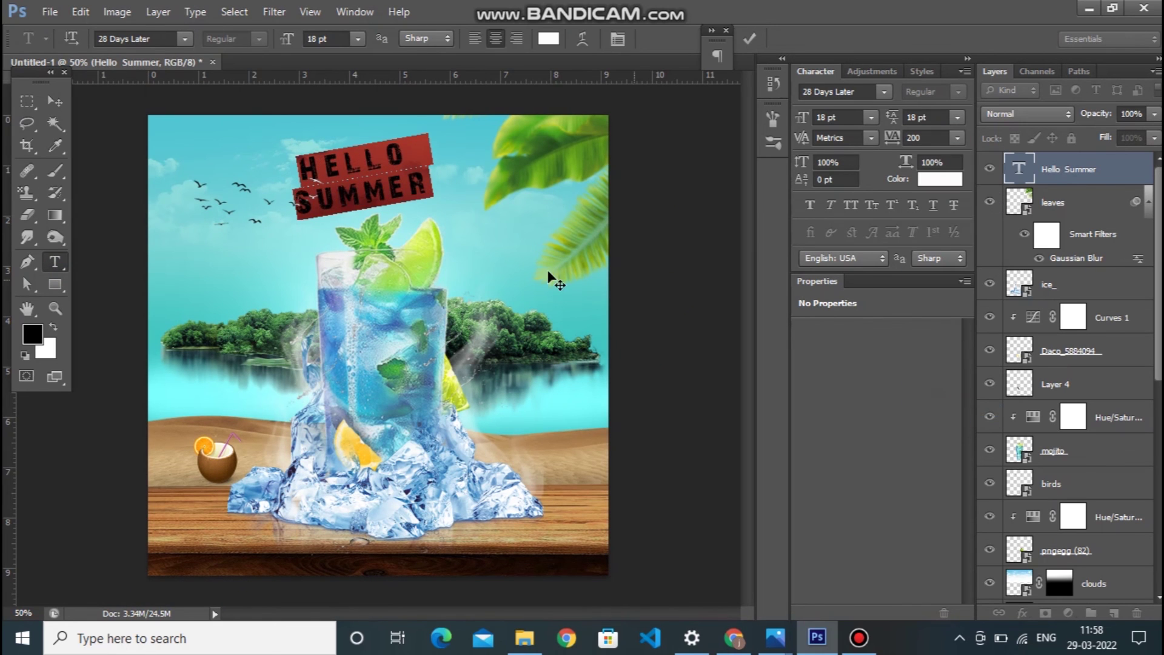
left_click(54, 103)
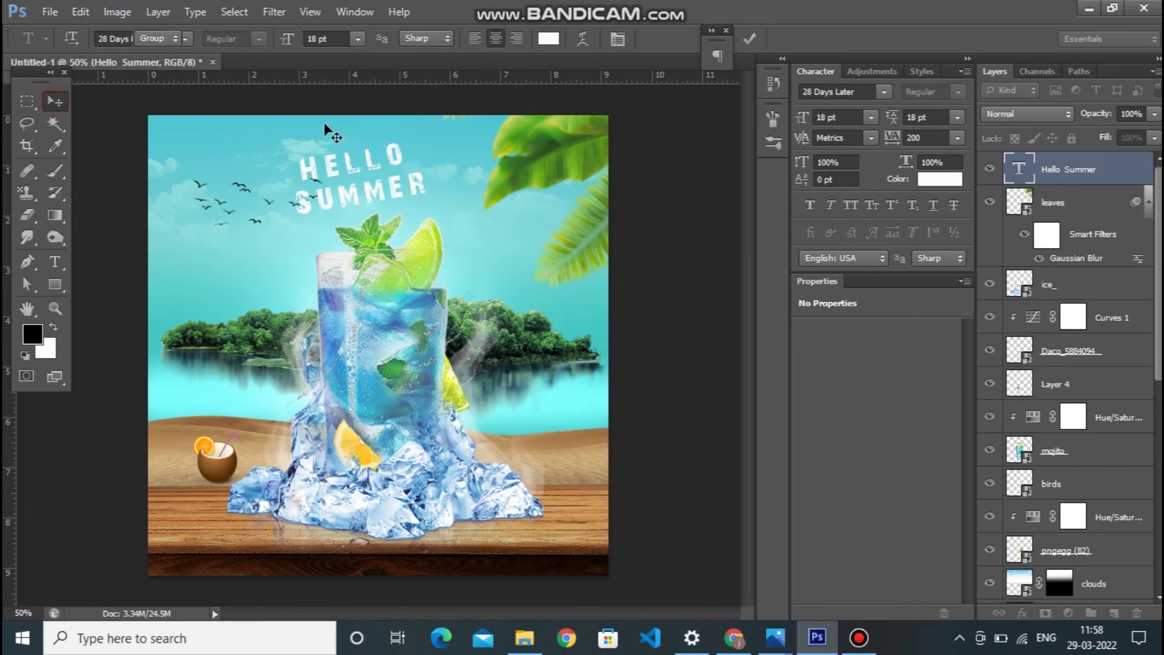
mouse_move(402, 154)
left_mouse_down()
mouse_move(424, 169)
mouse_move(417, 159)
left_mouse_up()
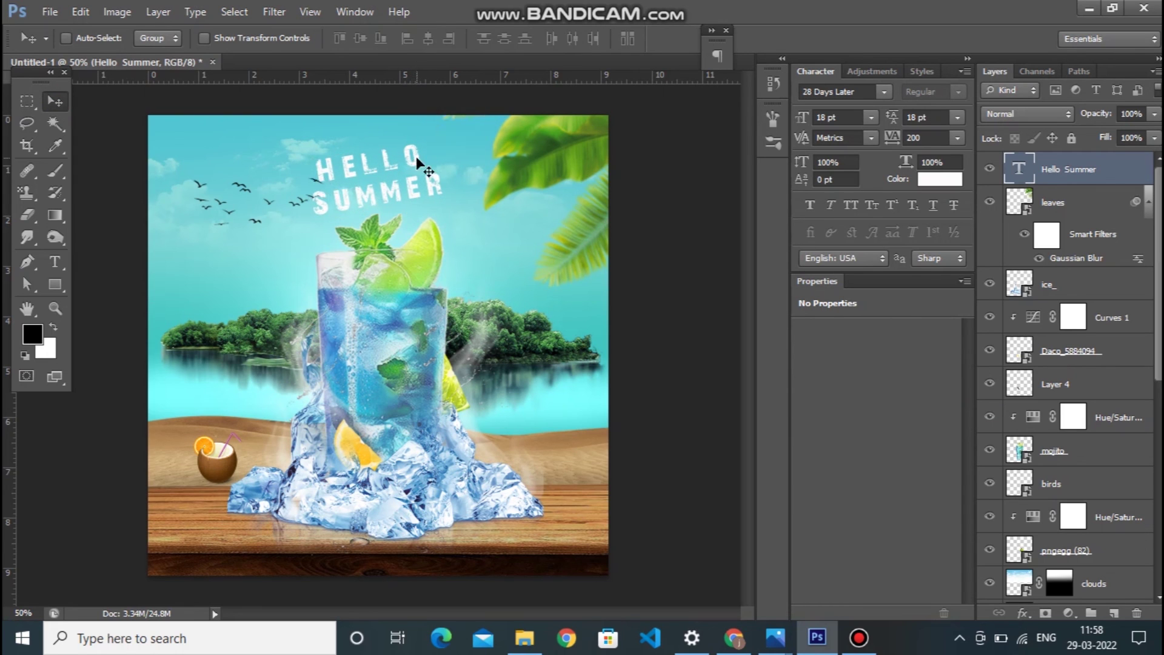
Increase the HELLO SUMMER tracking further to 300.
left_click(55, 261)
left_click(318, 172)
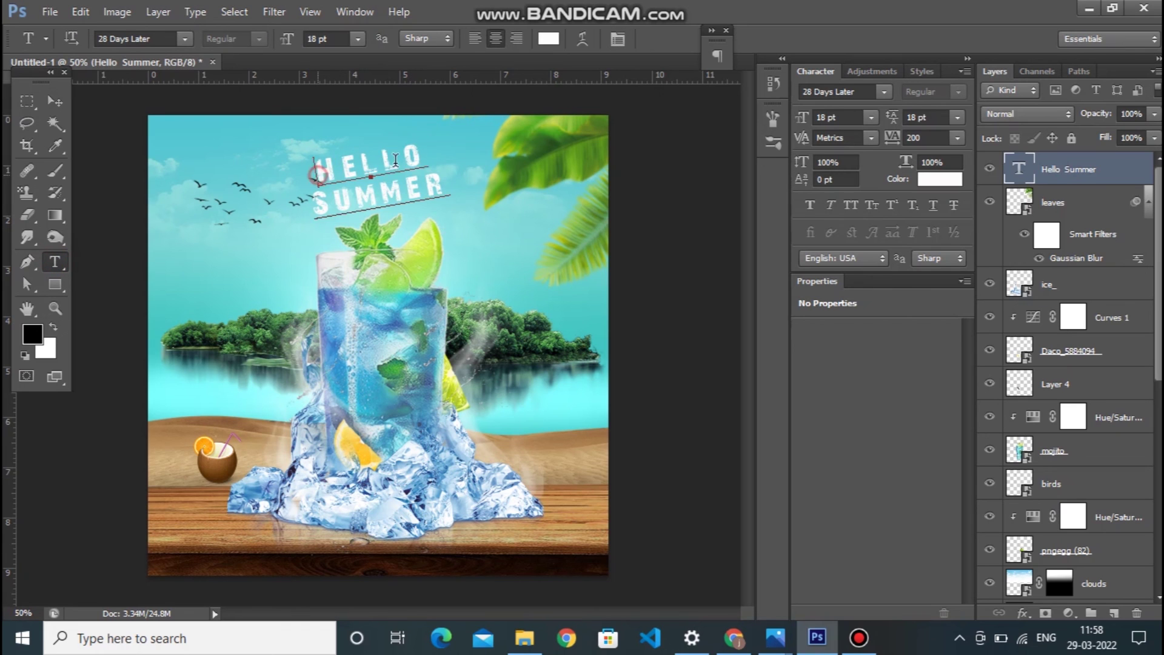
key("ctrl+a")
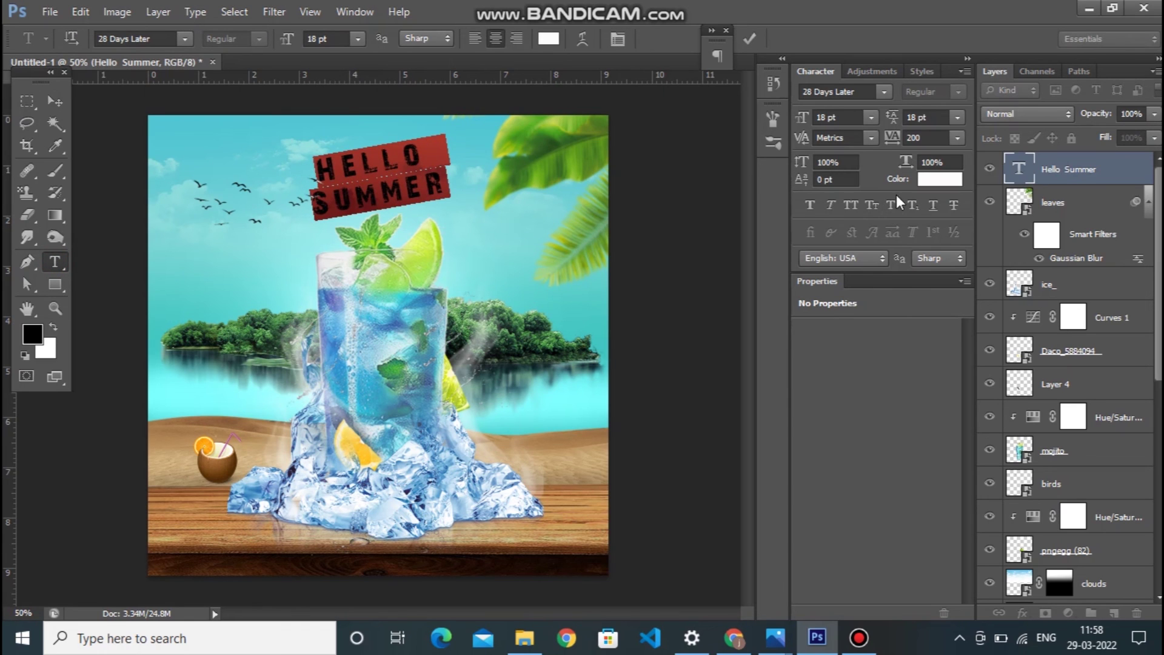
left_click_drag(889, 143, 890, 146)
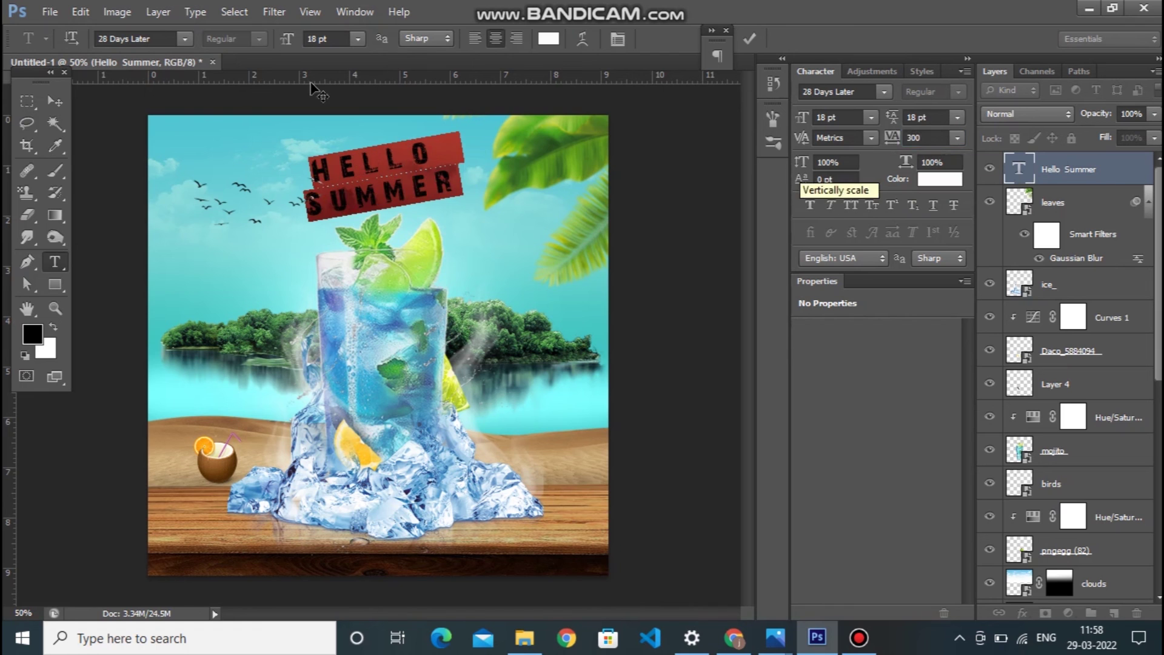
left_click(53, 102)
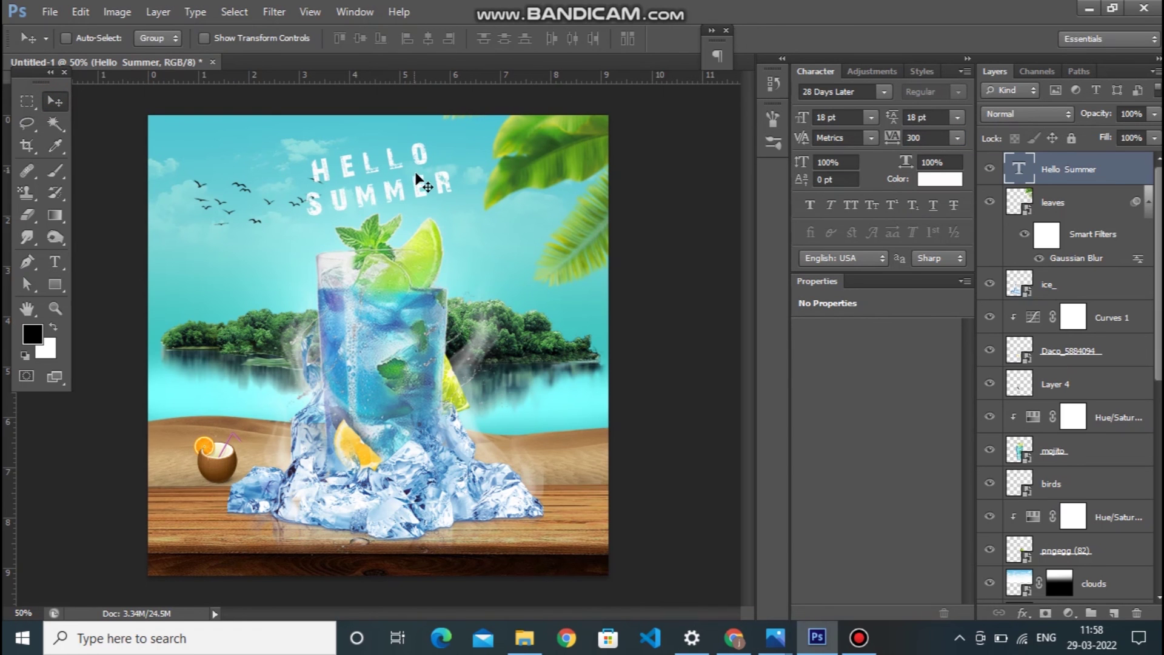
key("ctrl+minus")
key("ctrl+plus")
left_click(1069, 613)
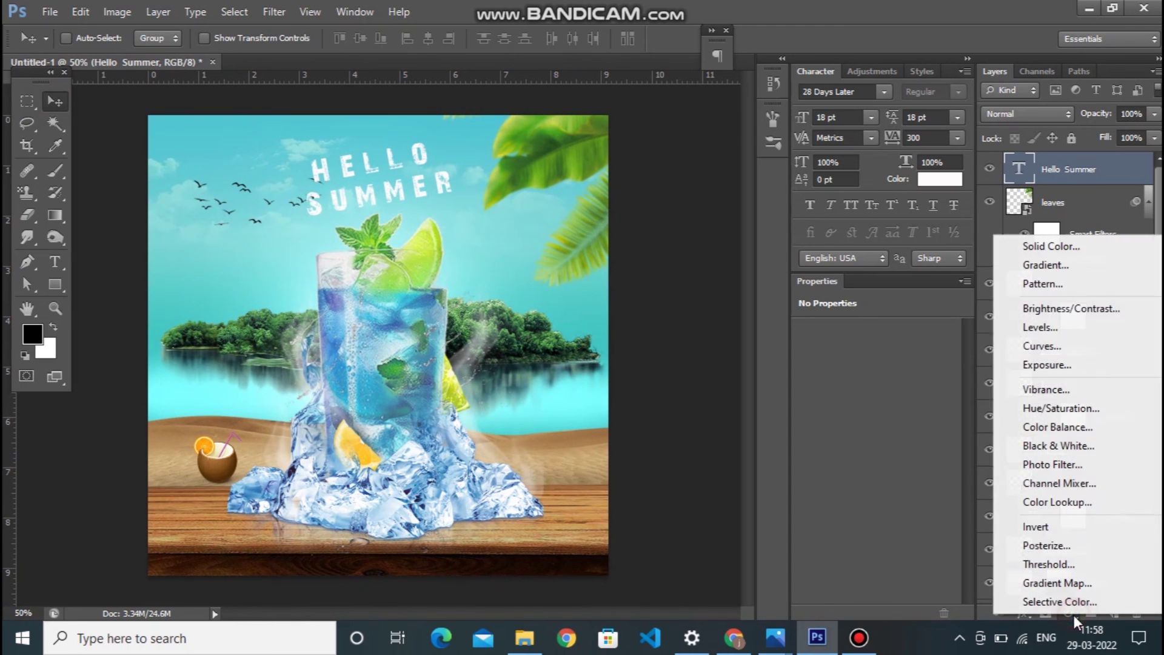
Add a Hue/Saturation adjustment with saturation +14, lightness +9 and a slight hue shift.
left_click(1071, 410)
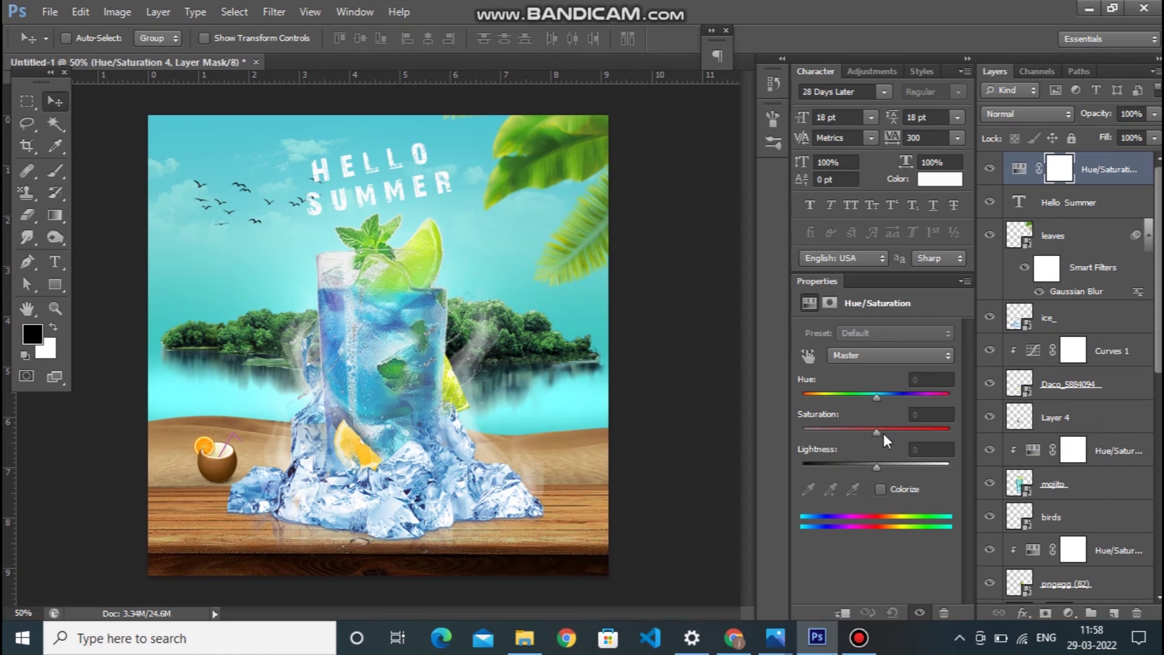
left_click_drag(876, 431, 872, 398)
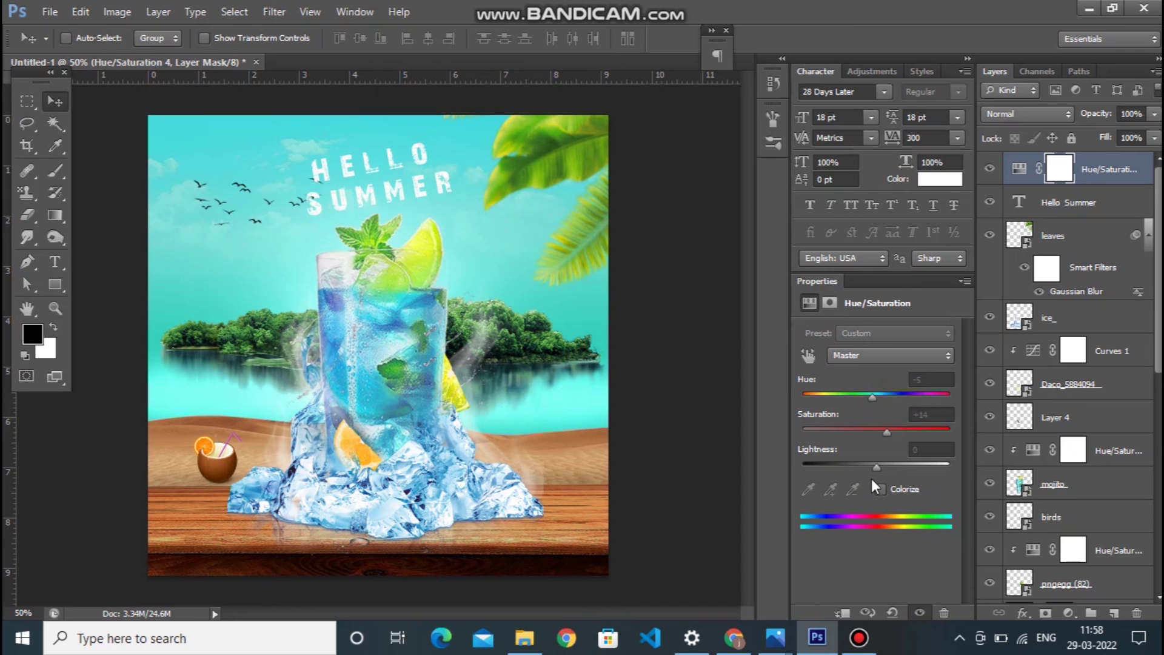
left_click_drag(875, 467, 885, 465)
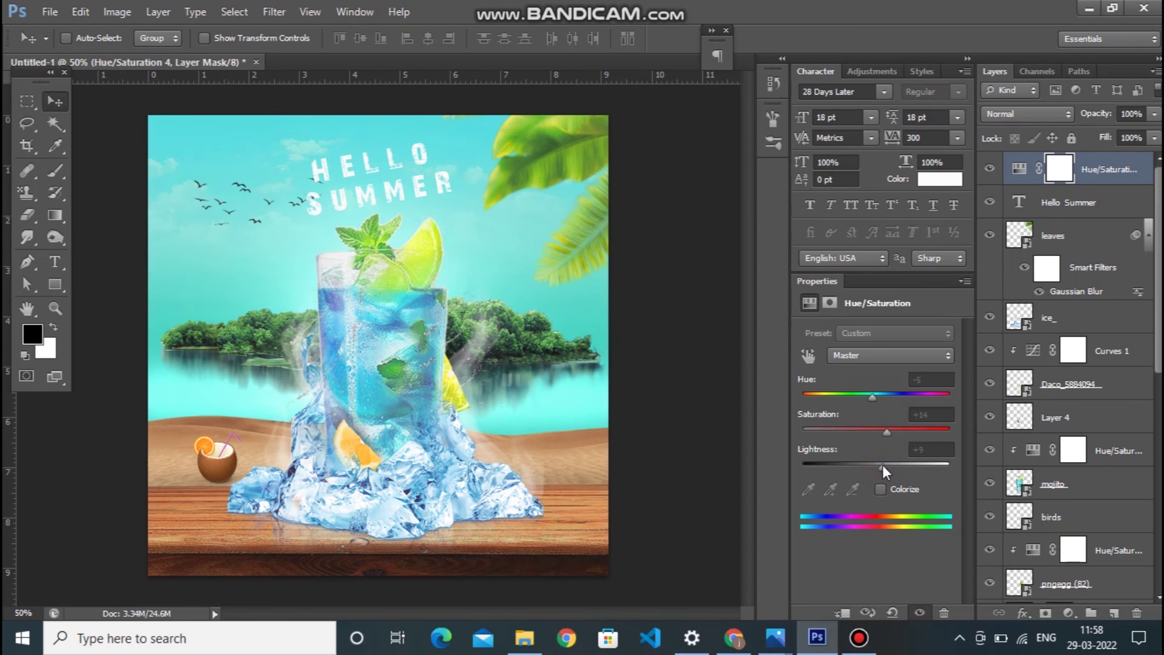
left_click_drag(868, 396, 878, 394)
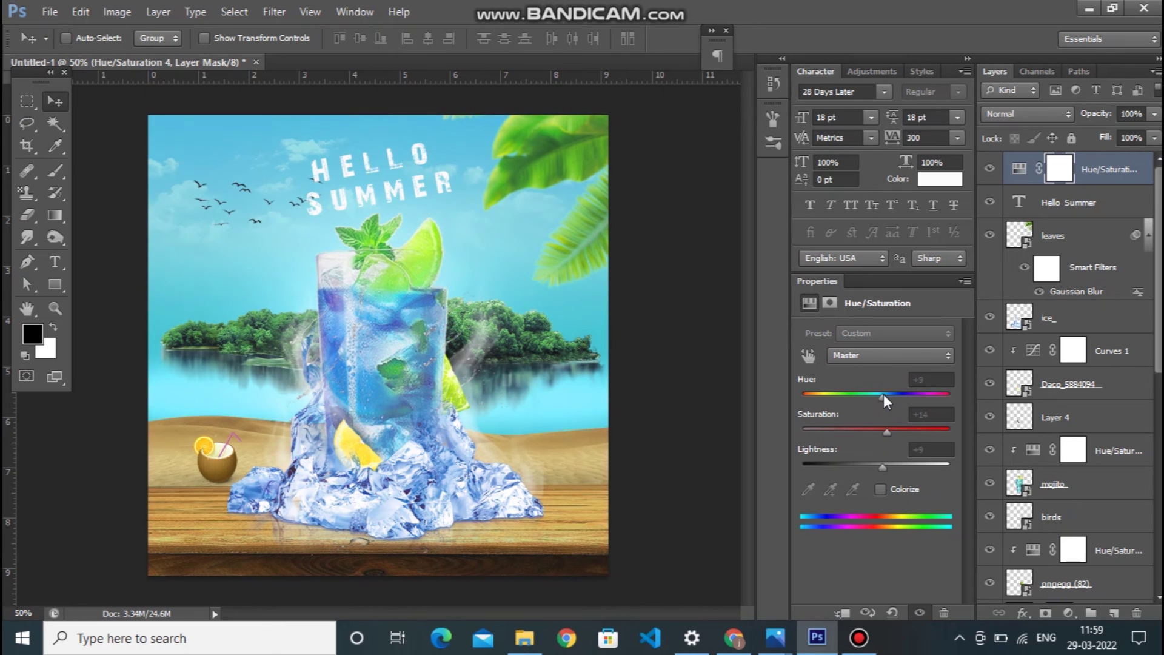
key("ctrl+minus")
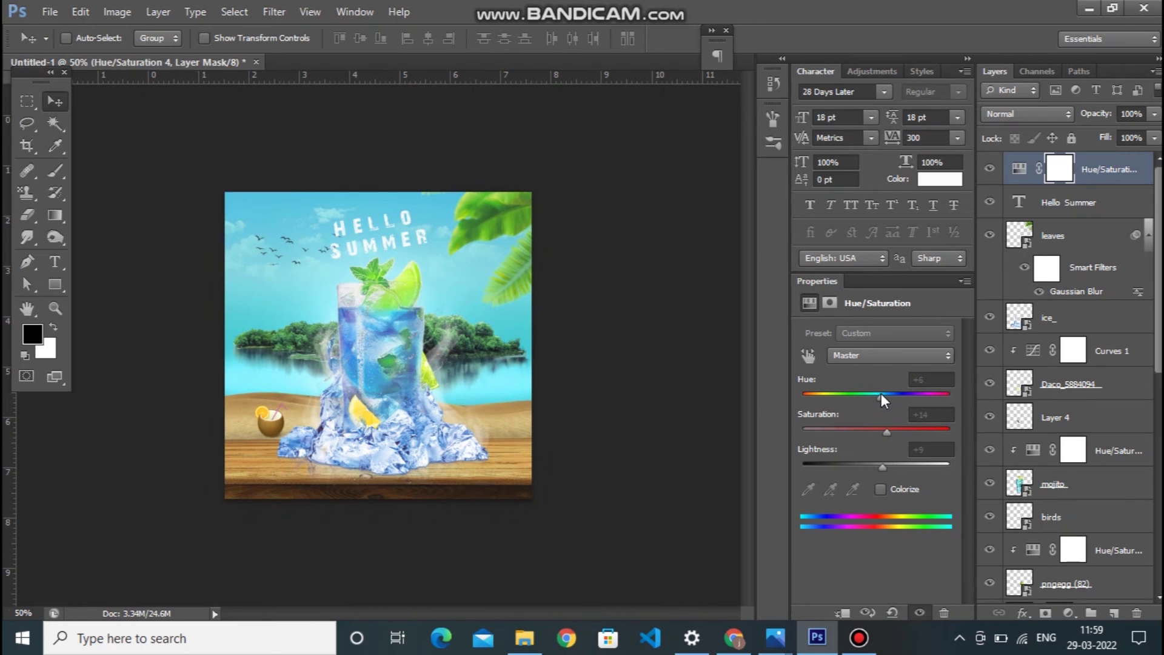